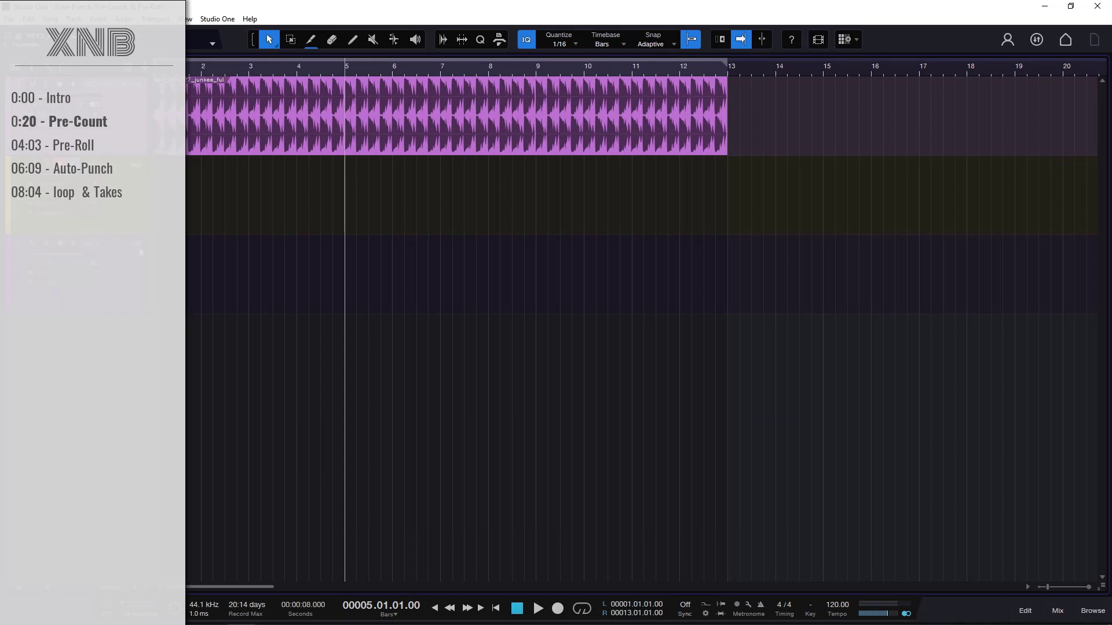
Step: Audition the drum loop from about bar 4 to bar 7, pausing and resuming playback
click(322, 69)
key(space)
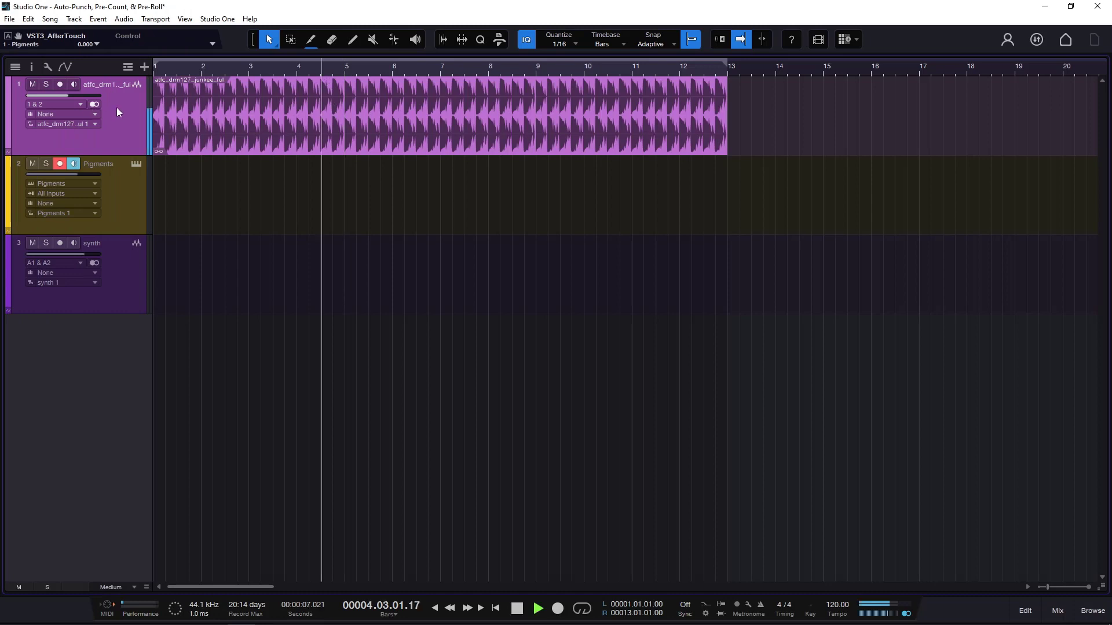
key(space)
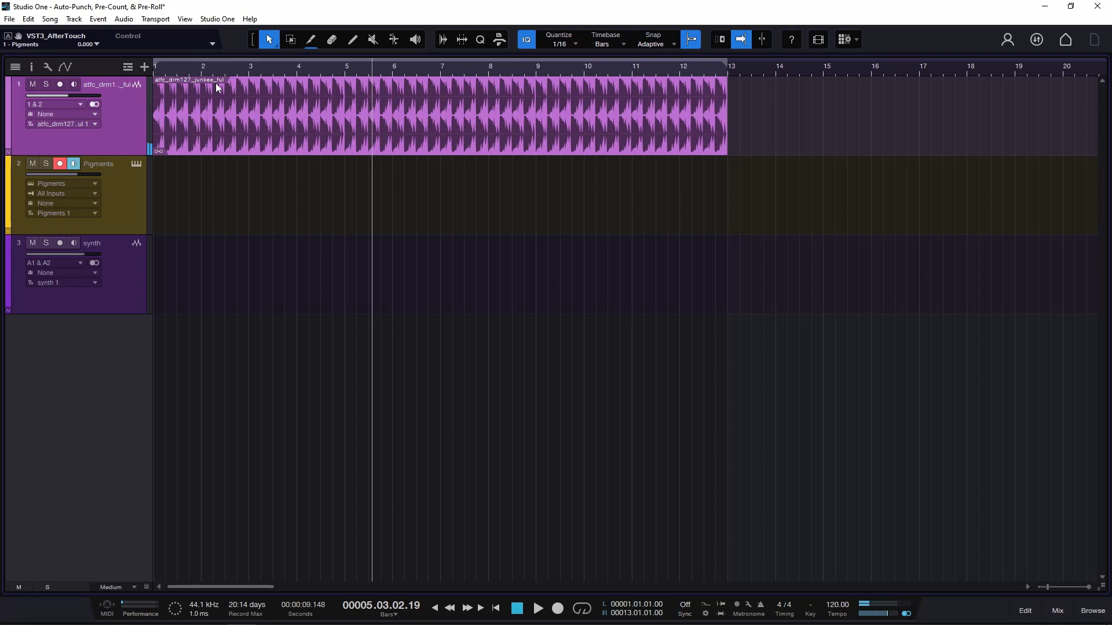
key(space)
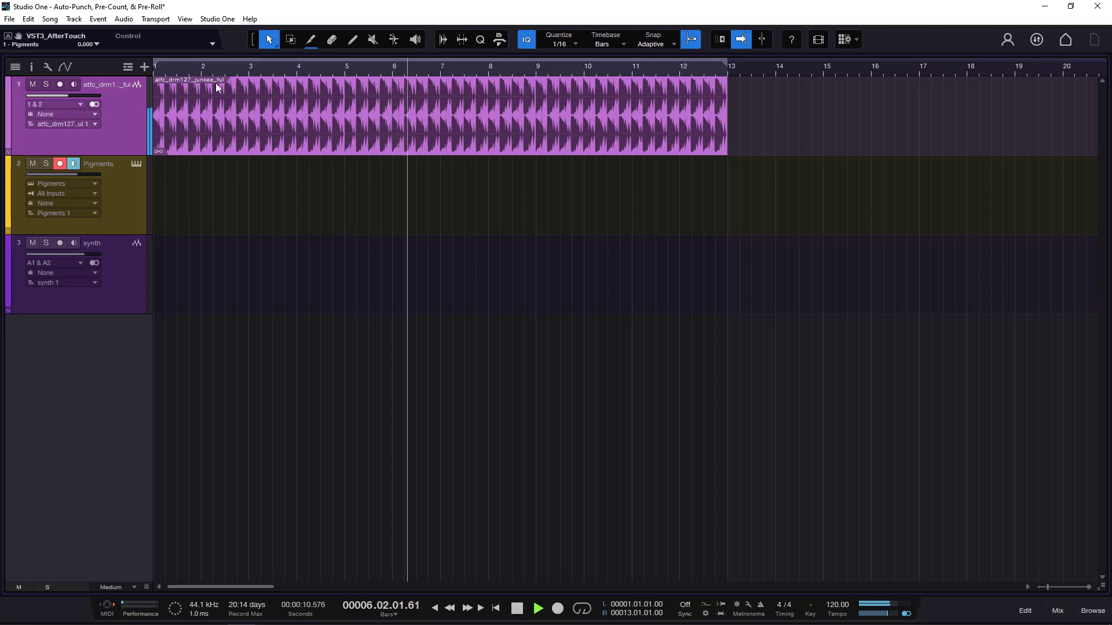
key(space)
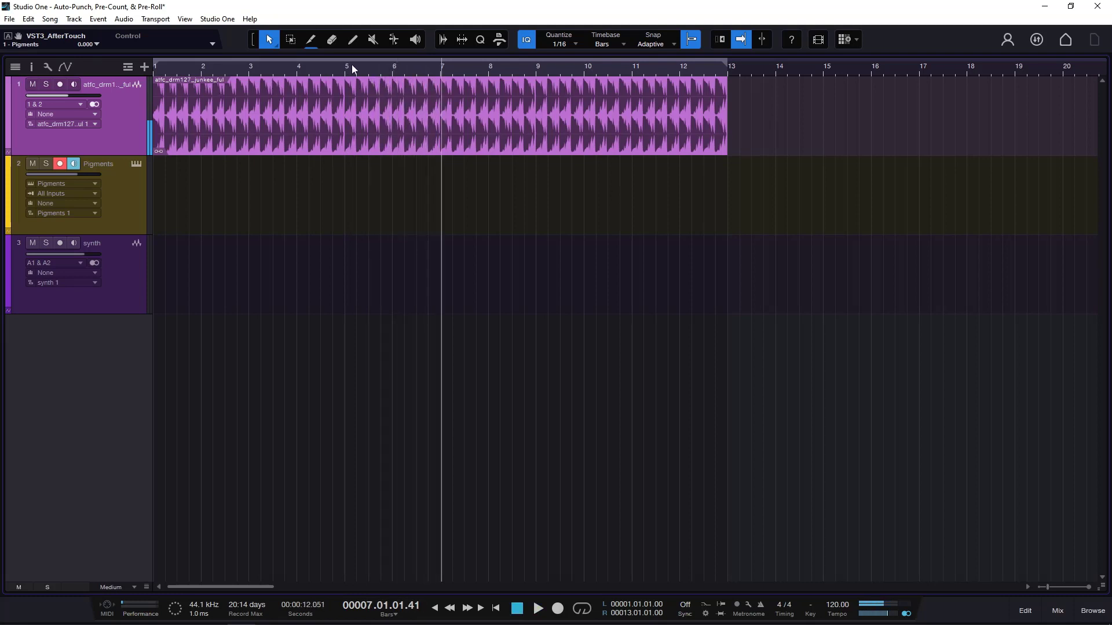
Step: Select the Pigments track and mark the loop range from bar 5 to bar 9
click(122, 194)
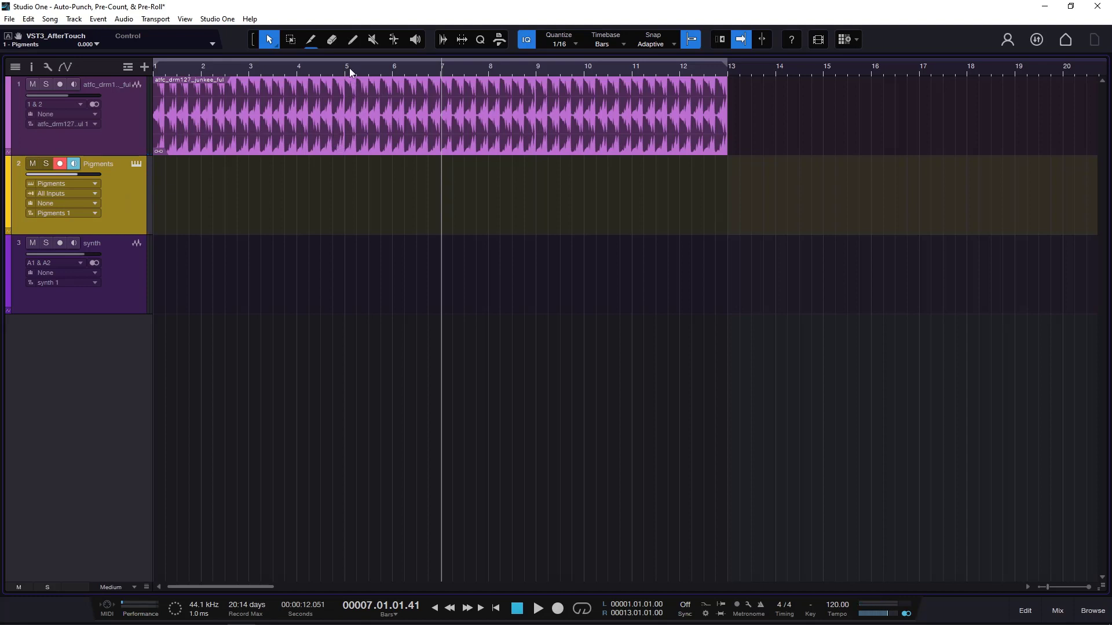
drag(351, 58, 432, 59)
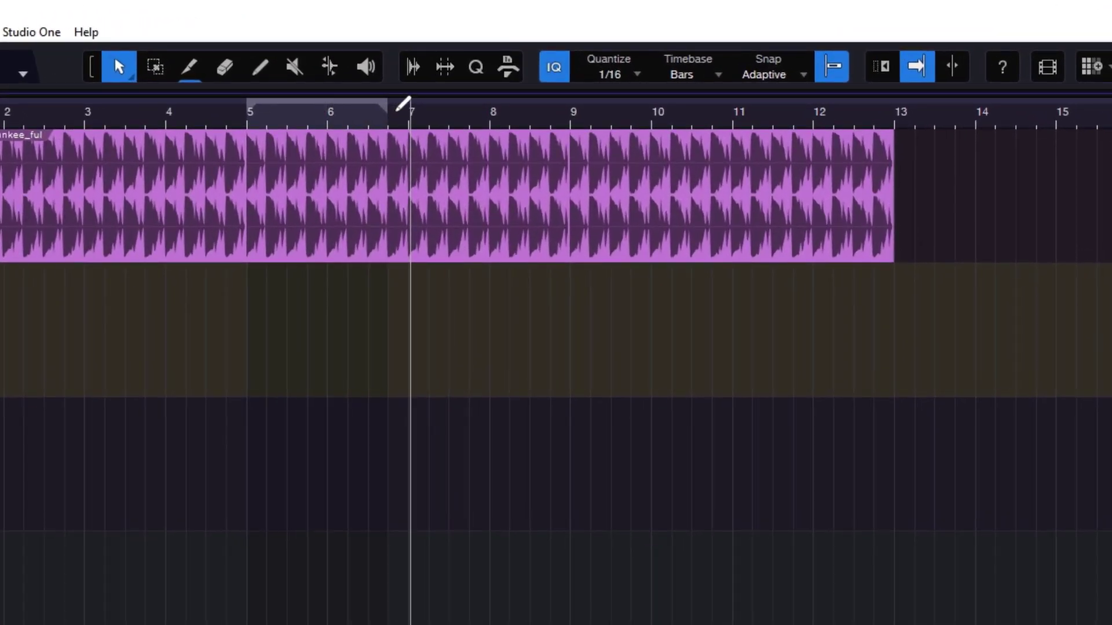
drag(398, 109, 572, 116)
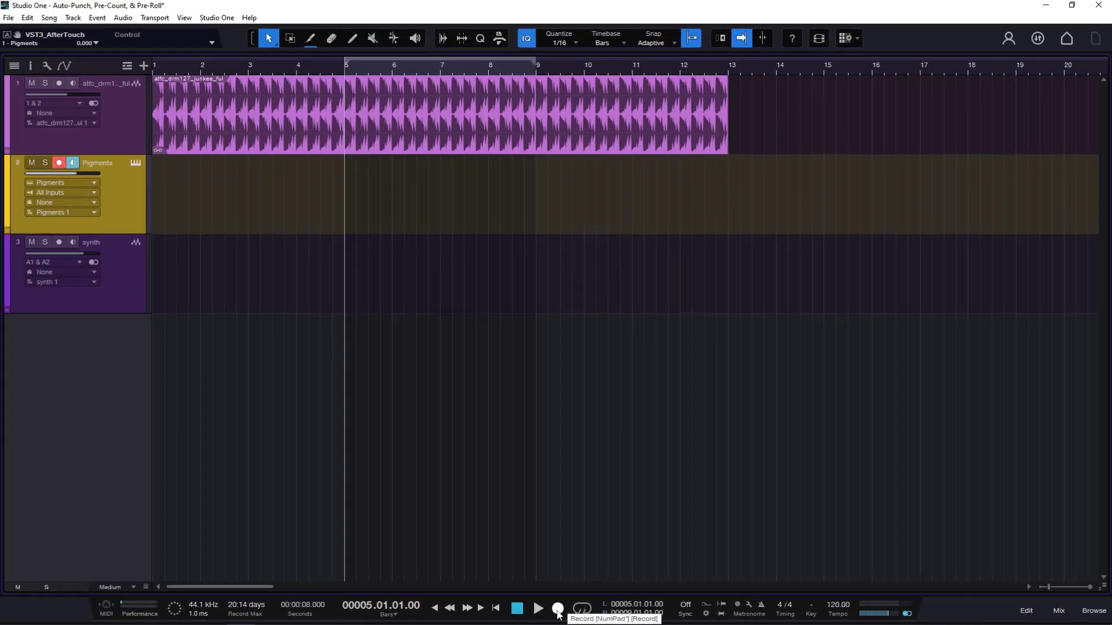
Step: Record a short take on the Pigments track from bar 5 without a count-in, and delete it after stopping
click(623, 602)
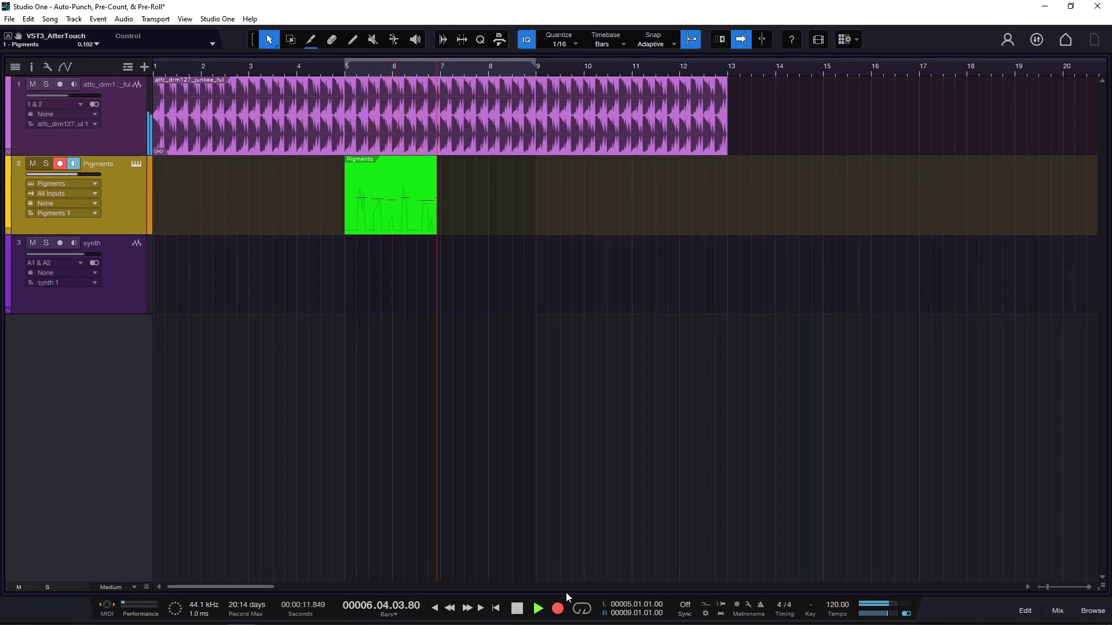
click(517, 608)
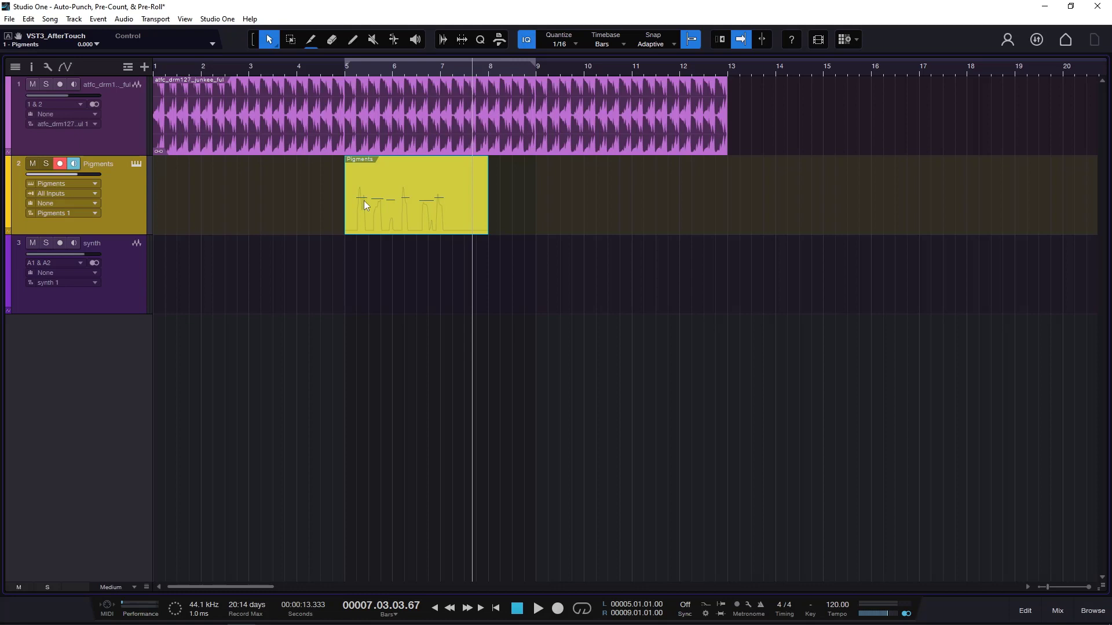
key(Delete)
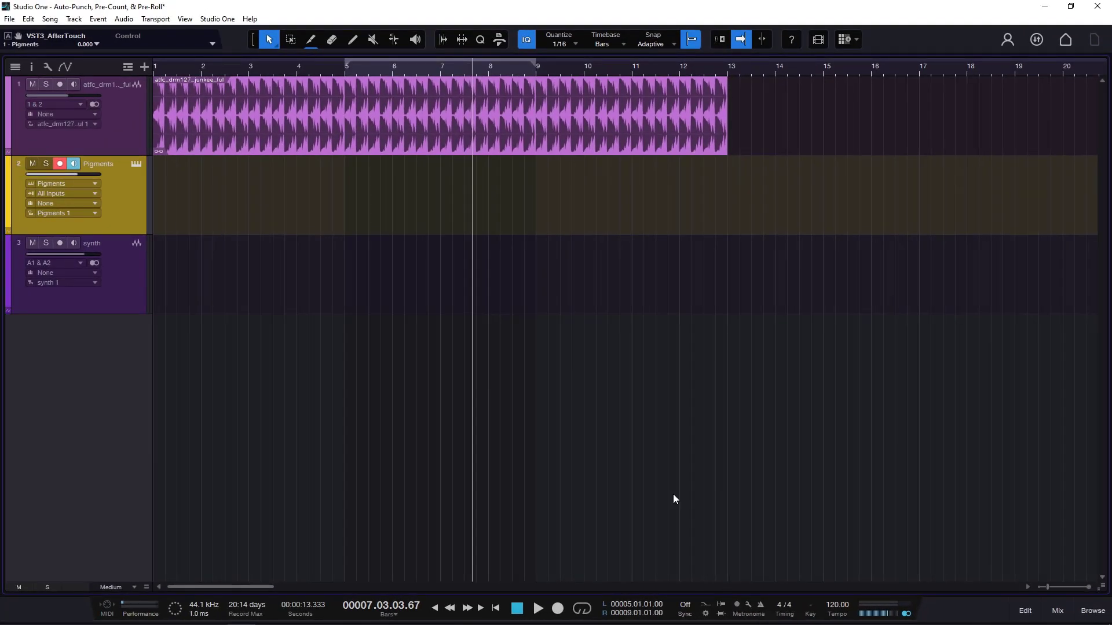
Step: Turn on Precount and record a Pigments take from bar 5 until just past bar 9
click(343, 68)
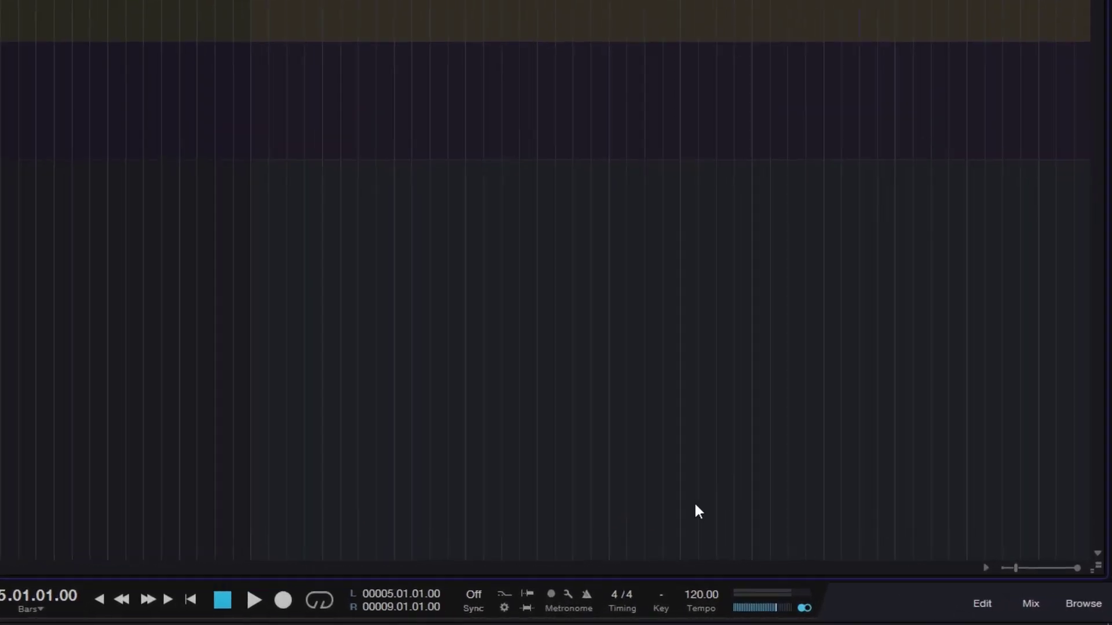
click(510, 591)
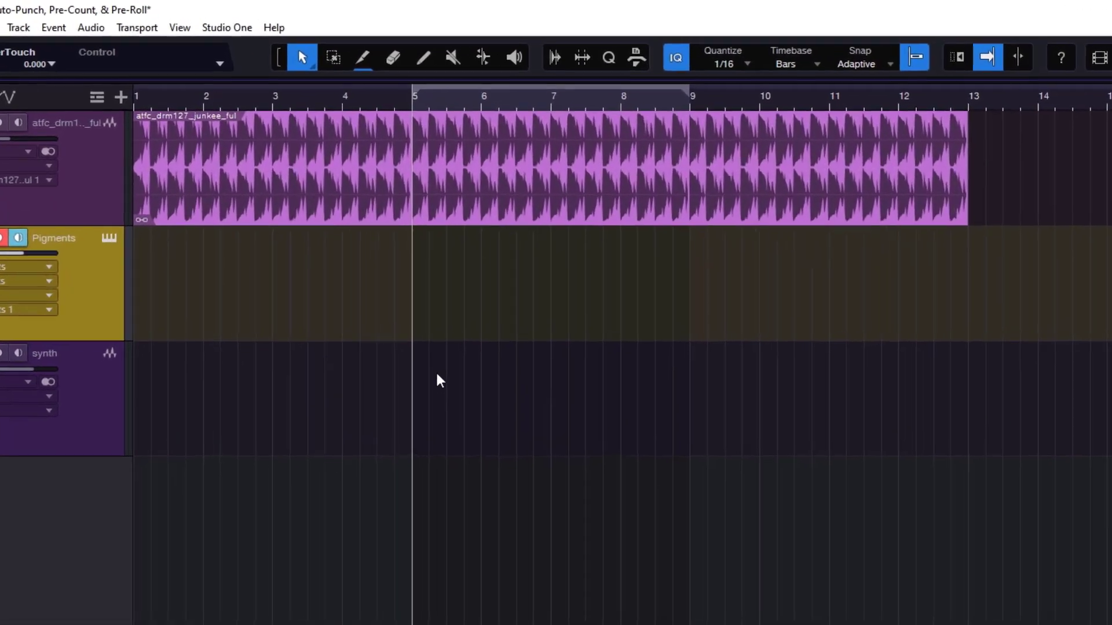
key(KP_Multiply)
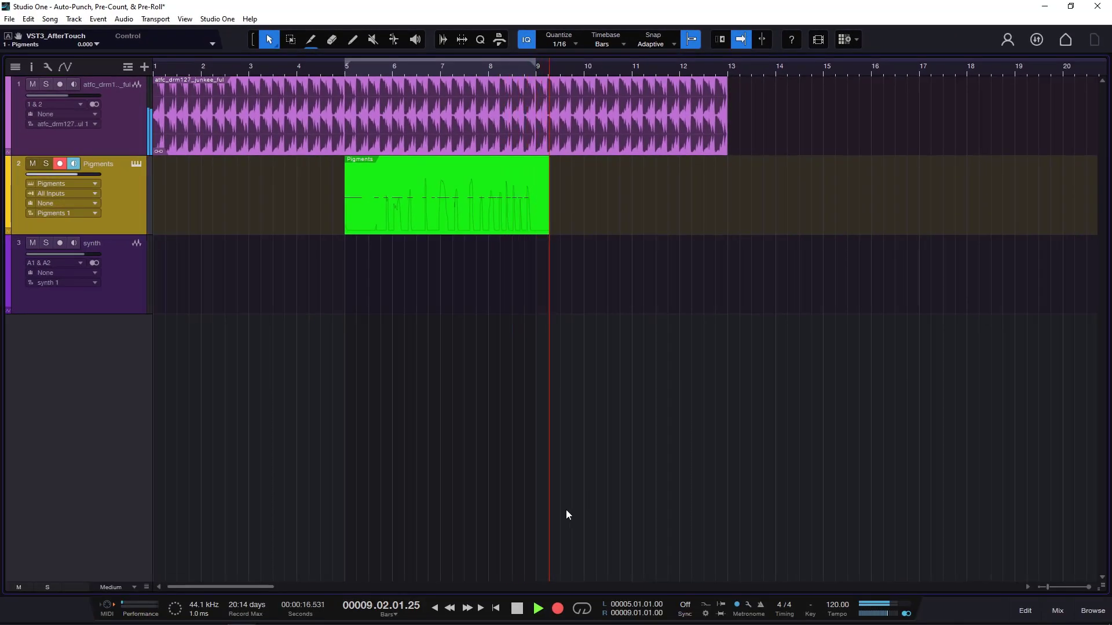
click(521, 609)
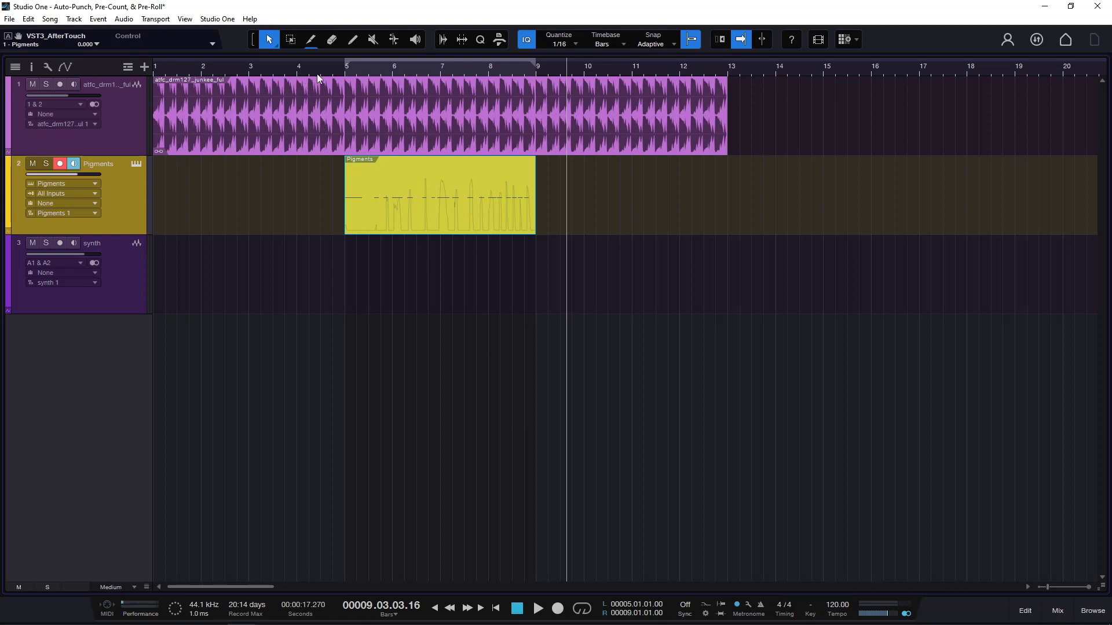
Step: Return the playhead to bar 5 and set the precount length to 2 bars in the metronome setup
click(324, 329)
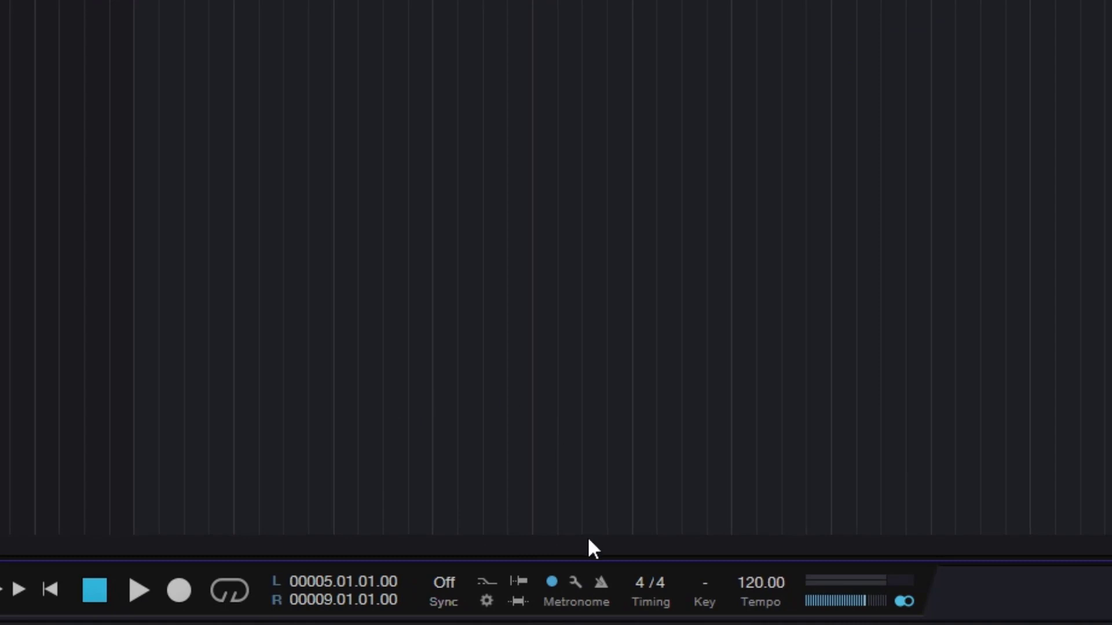
click(575, 582)
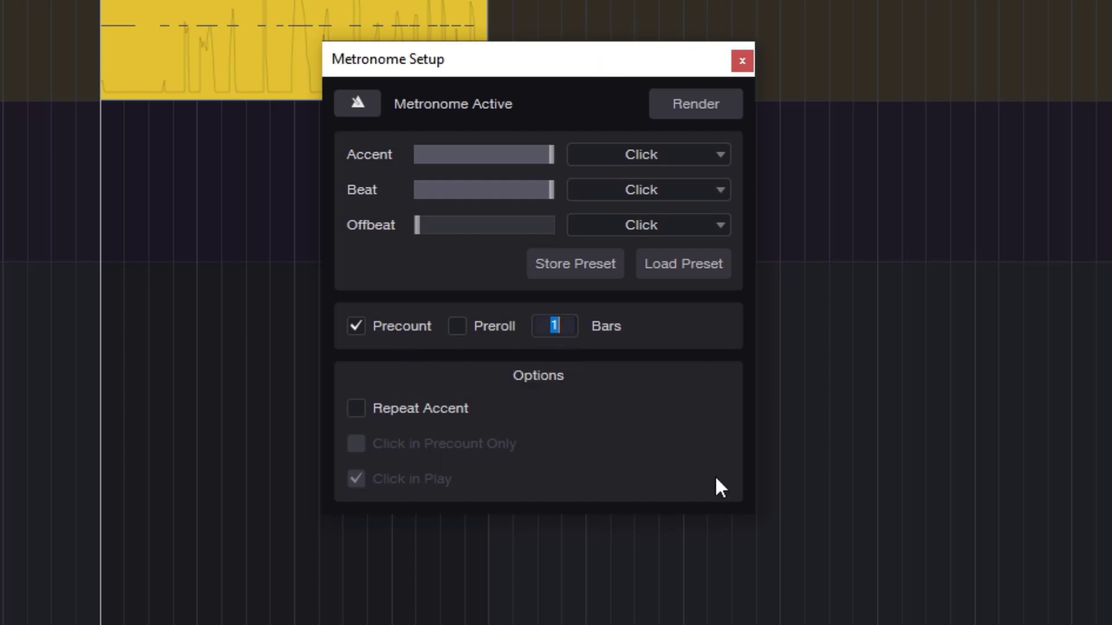
key(BackSpace)
text(2)
key(Return)
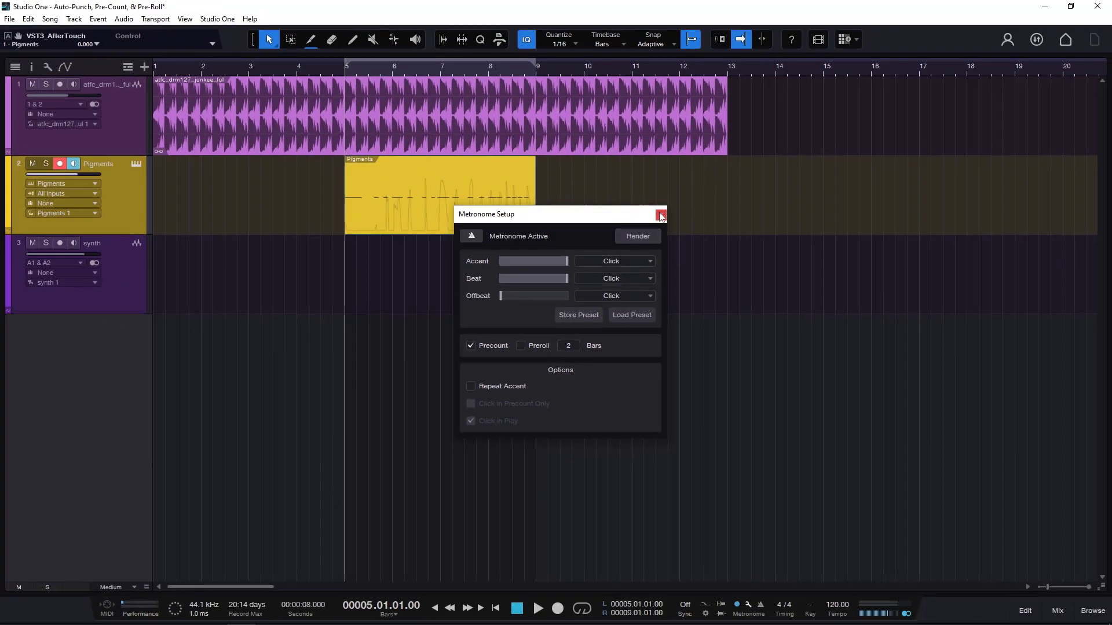
click(742, 61)
Step: Delete the existing Pigments take and record a new one from bar 5 using the 2-bar precount
key(Delete)
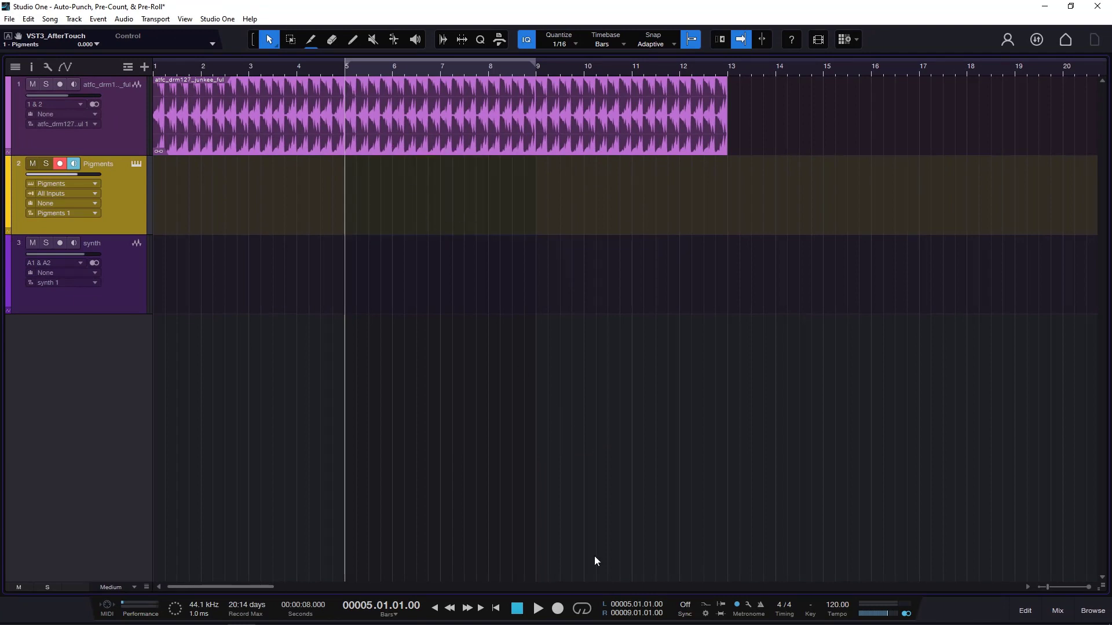
key(KP_Multiply)
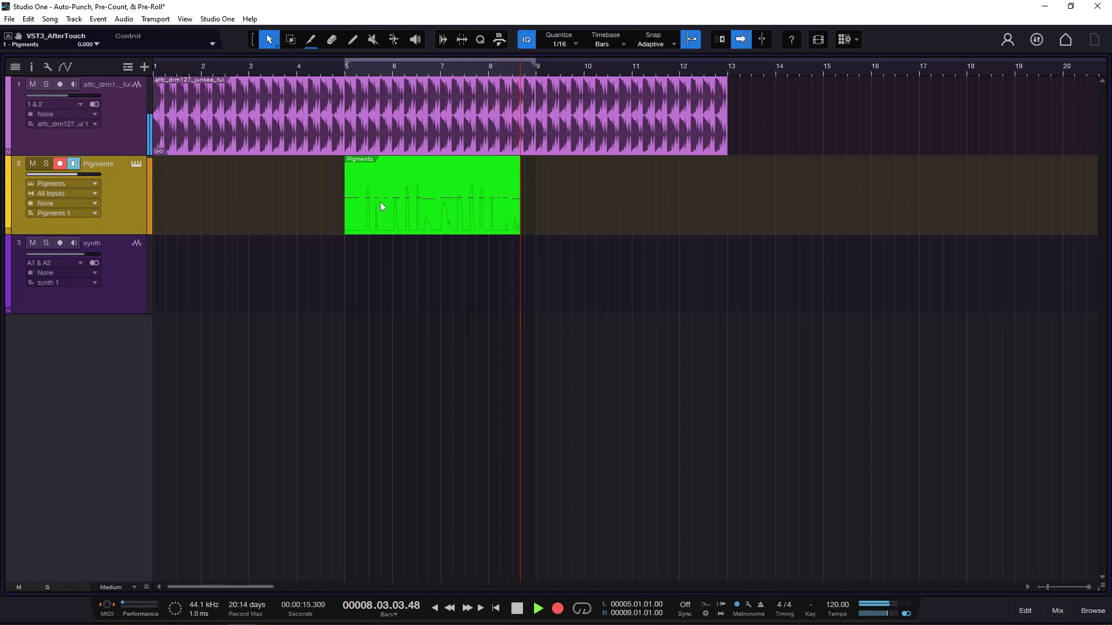
click(517, 608)
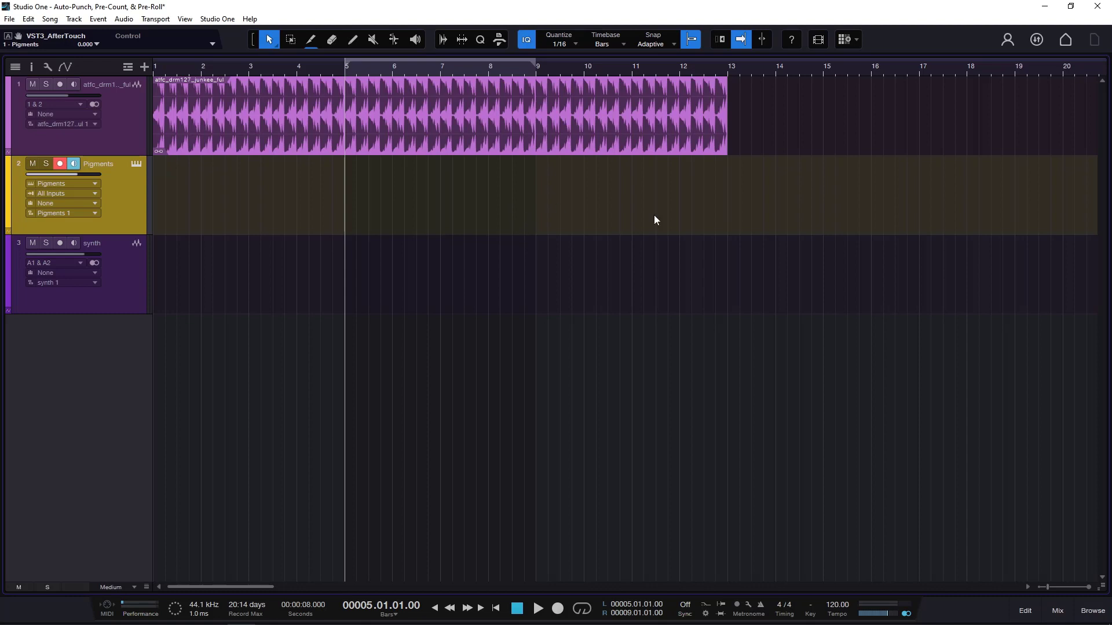
Step: Set the precount and preroll length to 1 bar in the metronome setup and close it
click(748, 604)
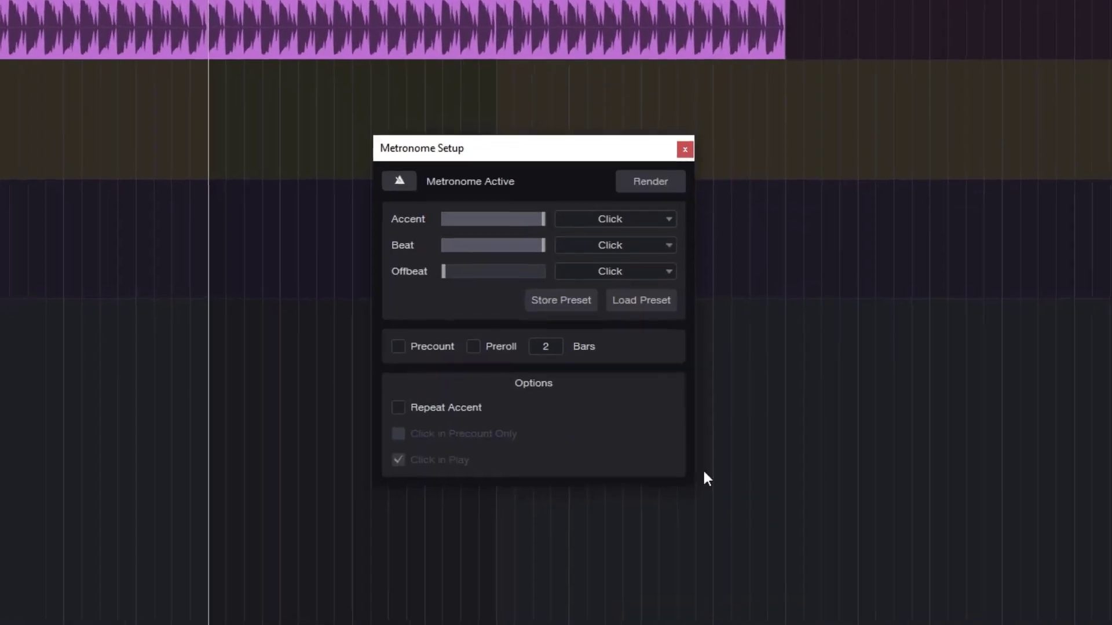
text(1)
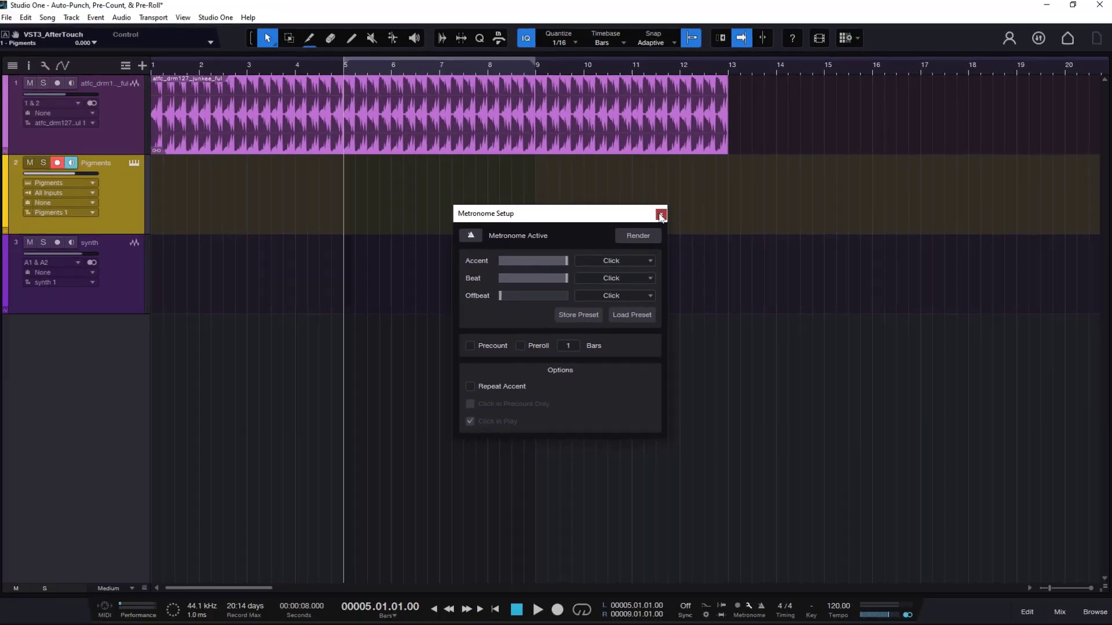
click(685, 147)
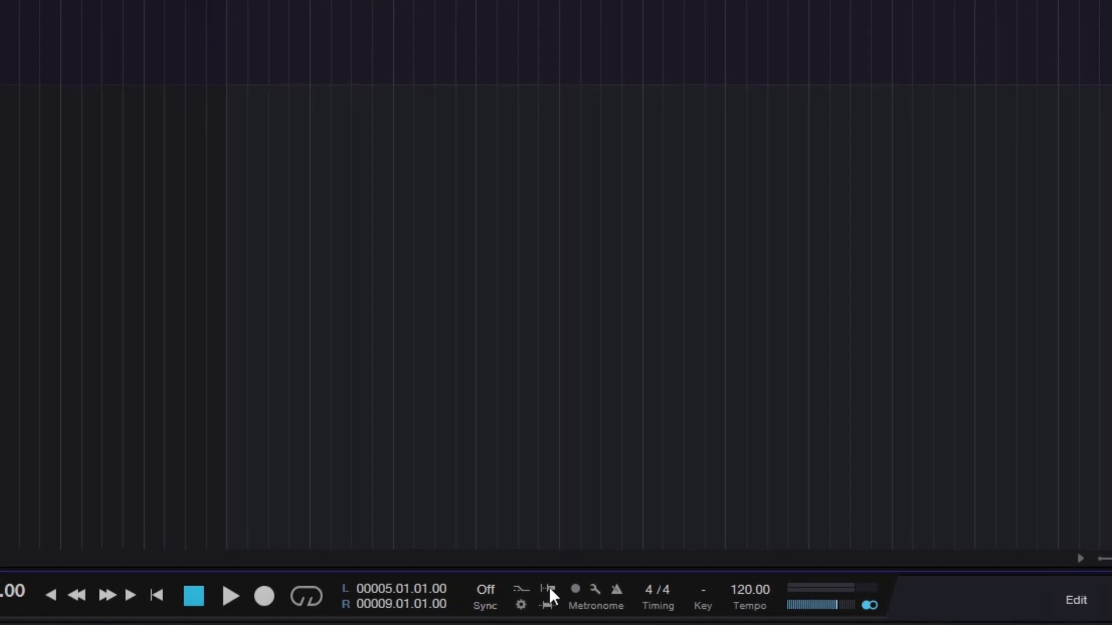
Step: Turn on Preroll and check its activation and bar length in the metronome setup
click(548, 589)
key(o)
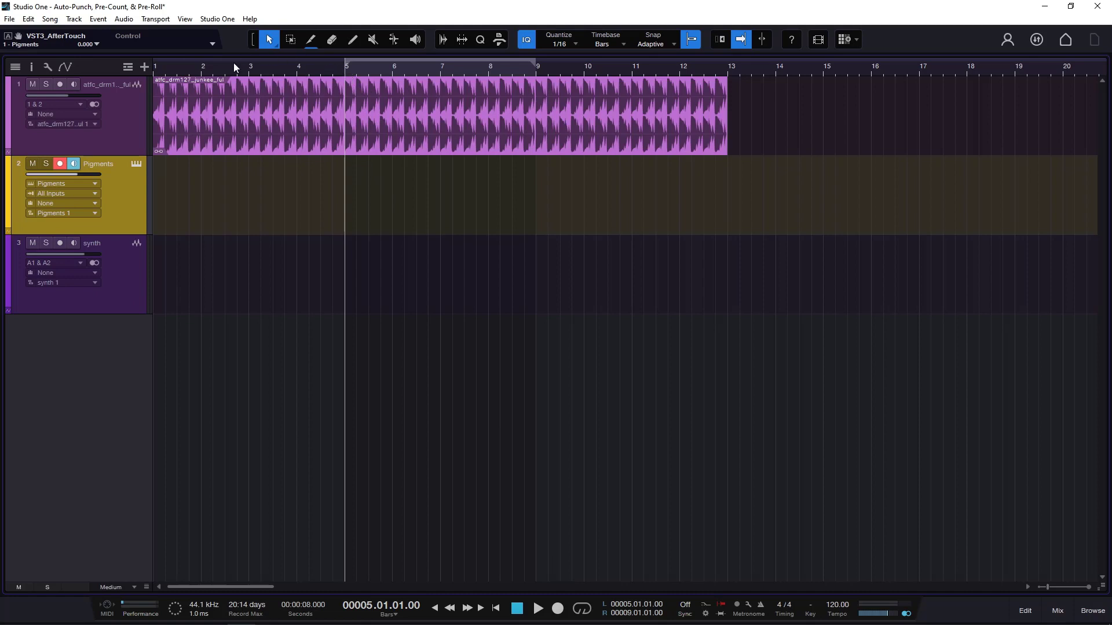
click(748, 604)
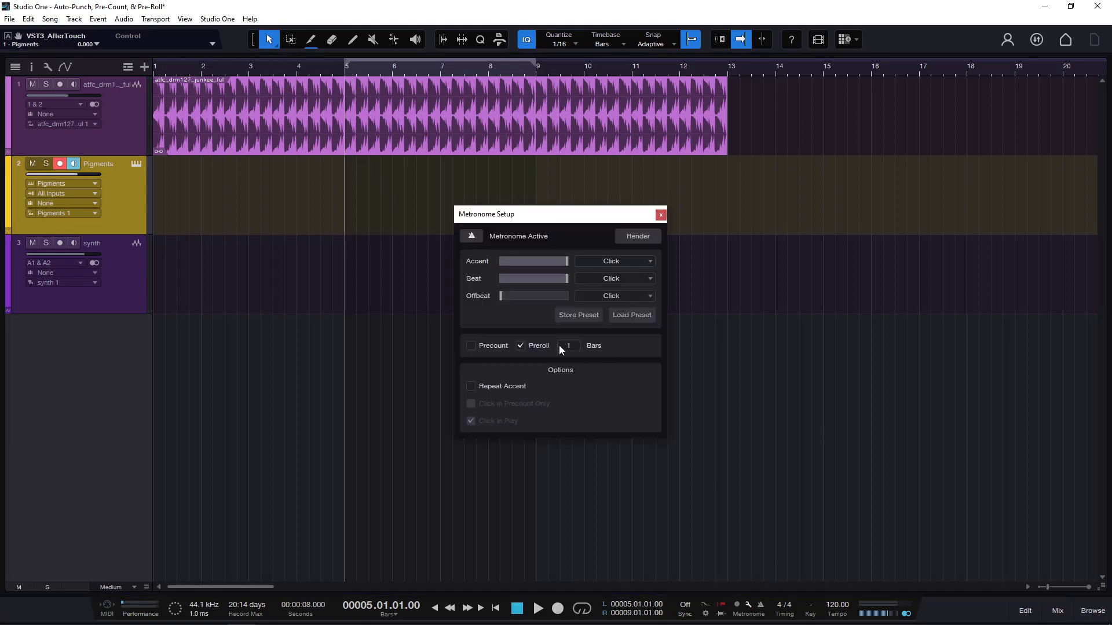
click(660, 215)
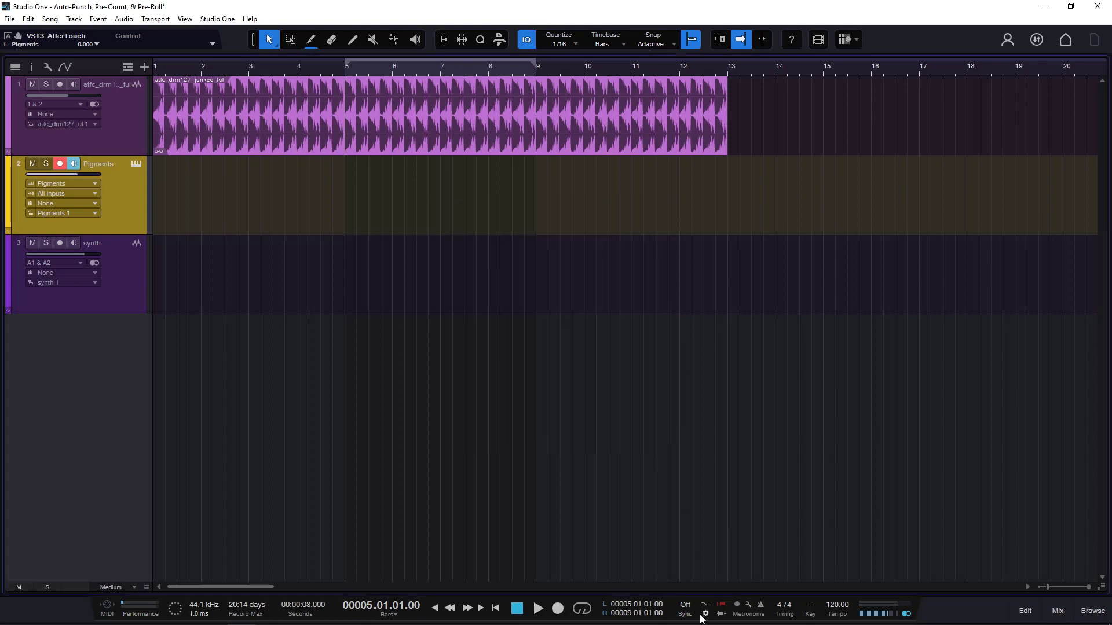
Step: Record a short Pigments take from bar 5 with preroll, discard it and return the playhead to bar 5
click(557, 609)
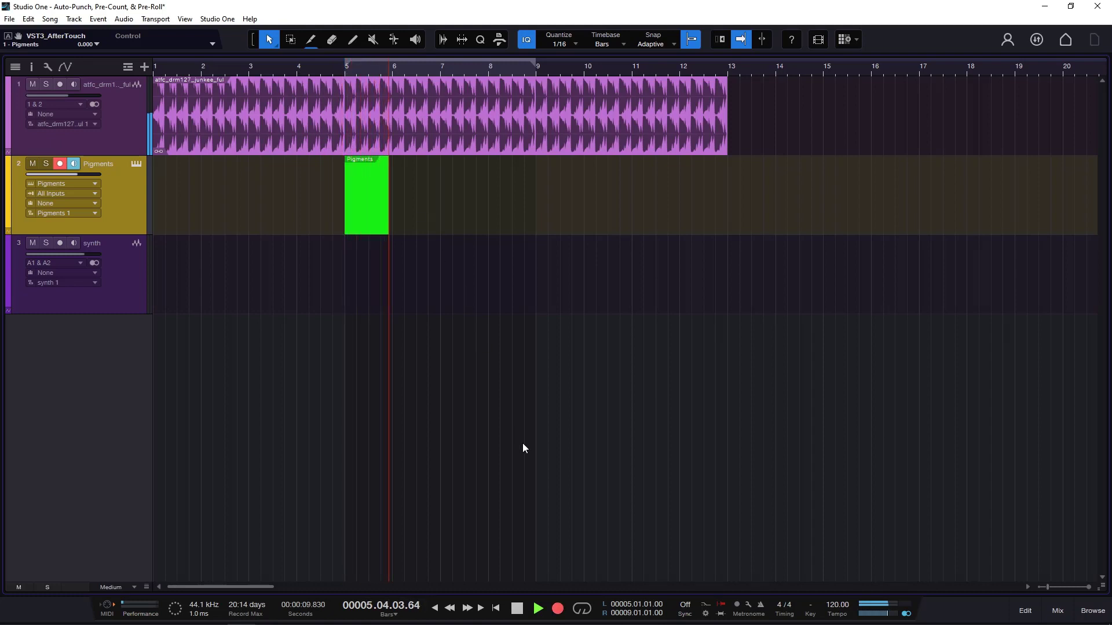
click(520, 611)
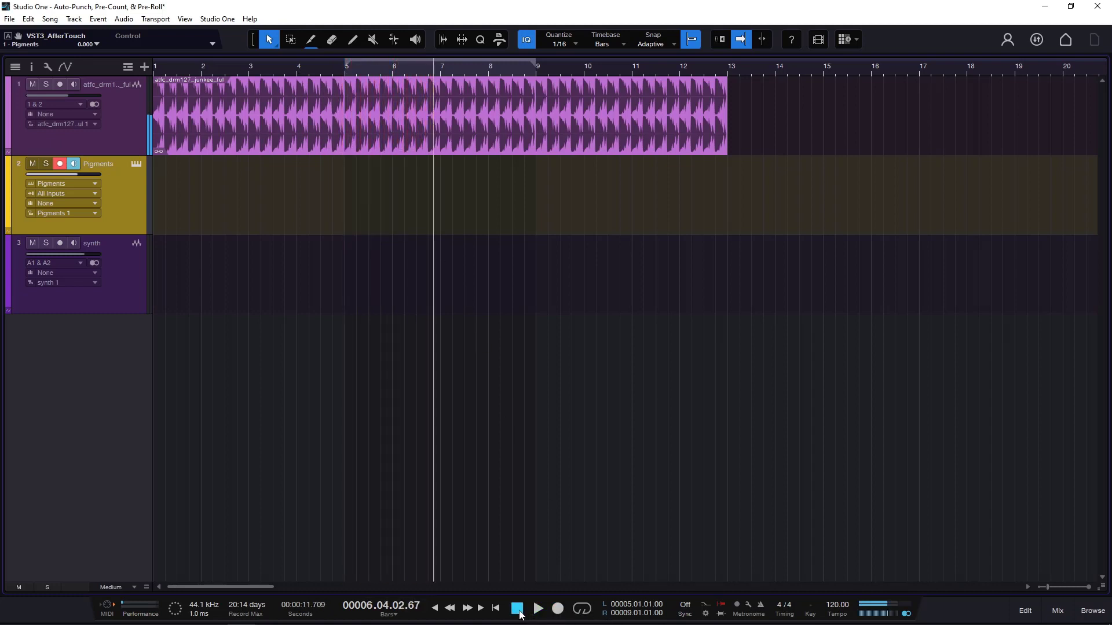
click(348, 71)
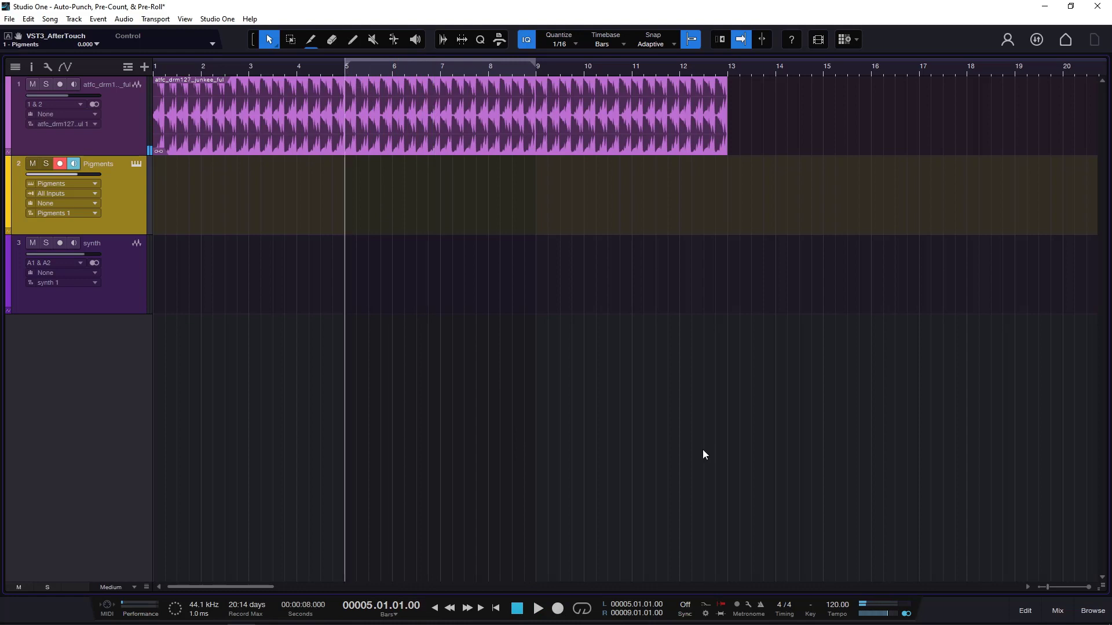
Step: Set the preroll length to 2 bars and record a Pigments take from bar 5 until just past bar 9
click(748, 605)
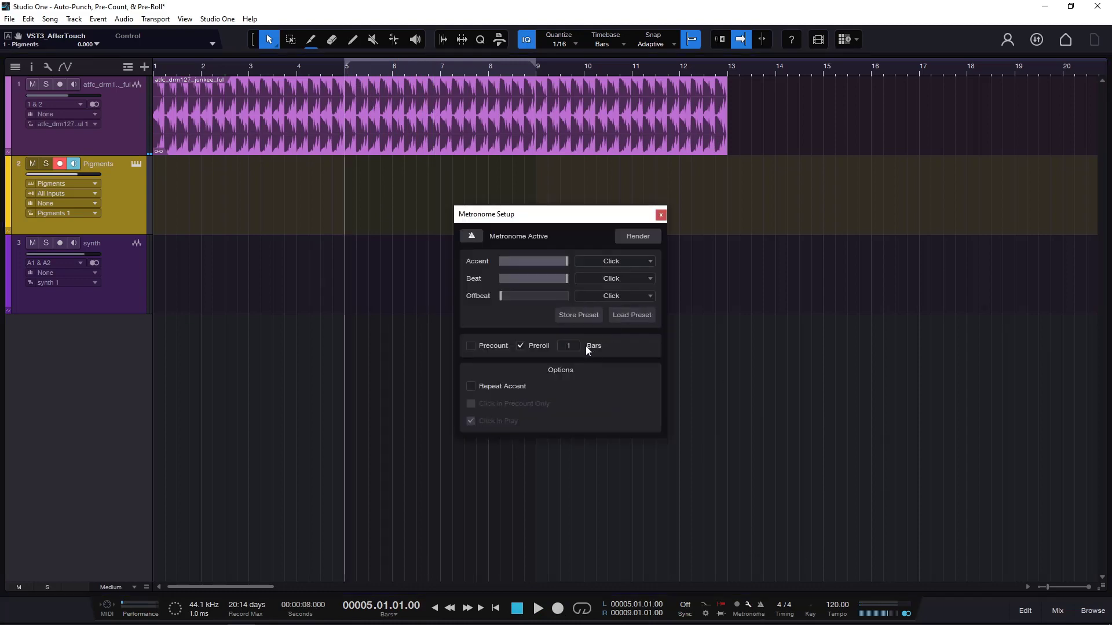
text(2)
key(Return)
click(661, 215)
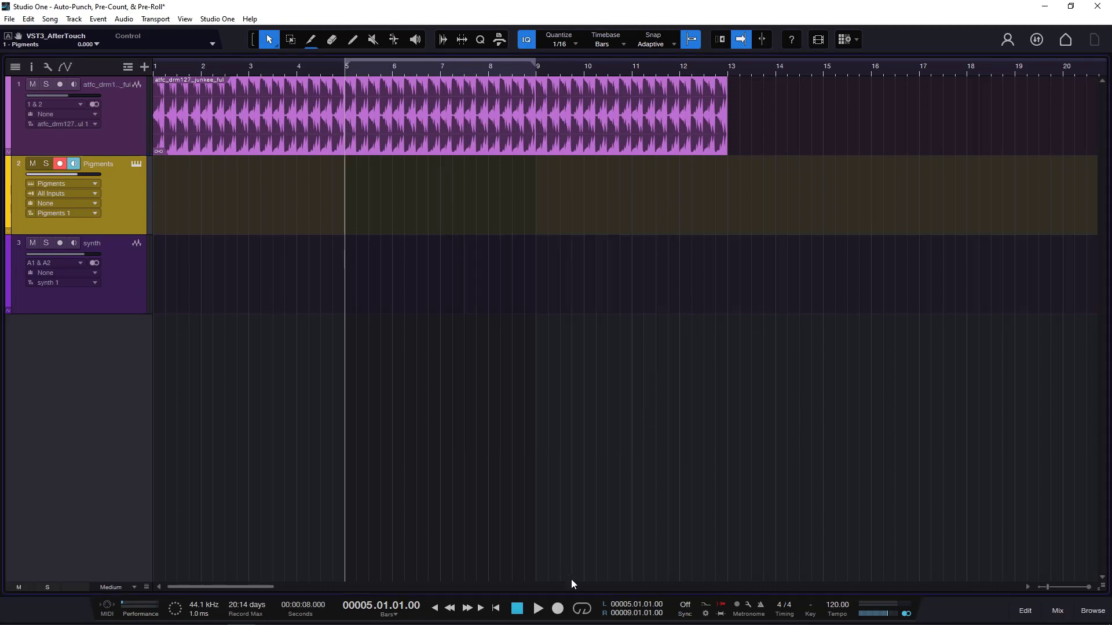
click(558, 608)
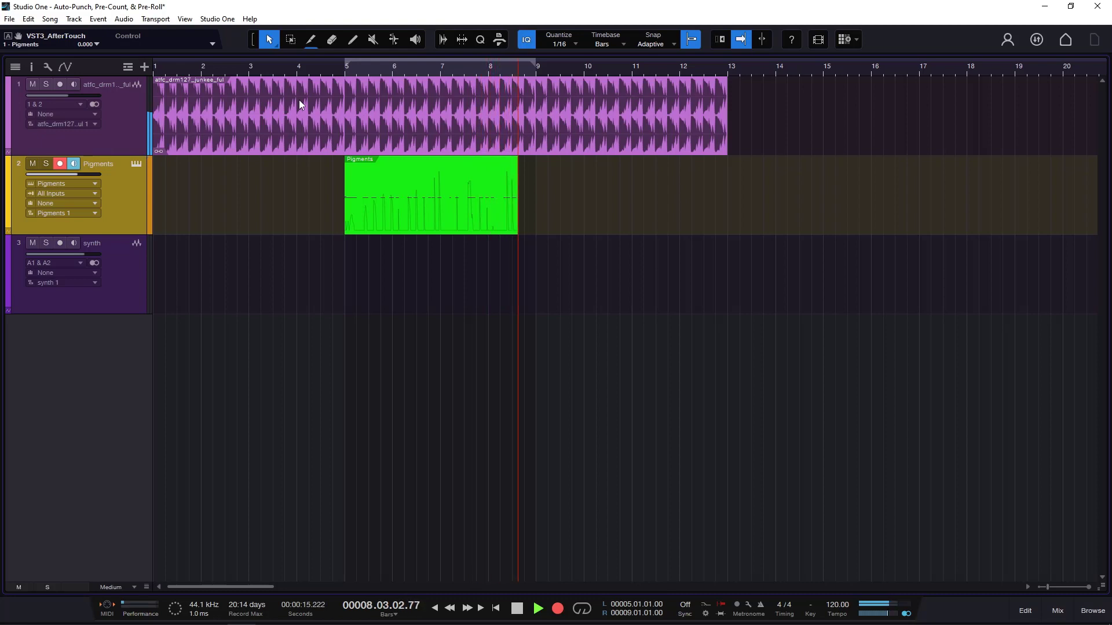
click(517, 608)
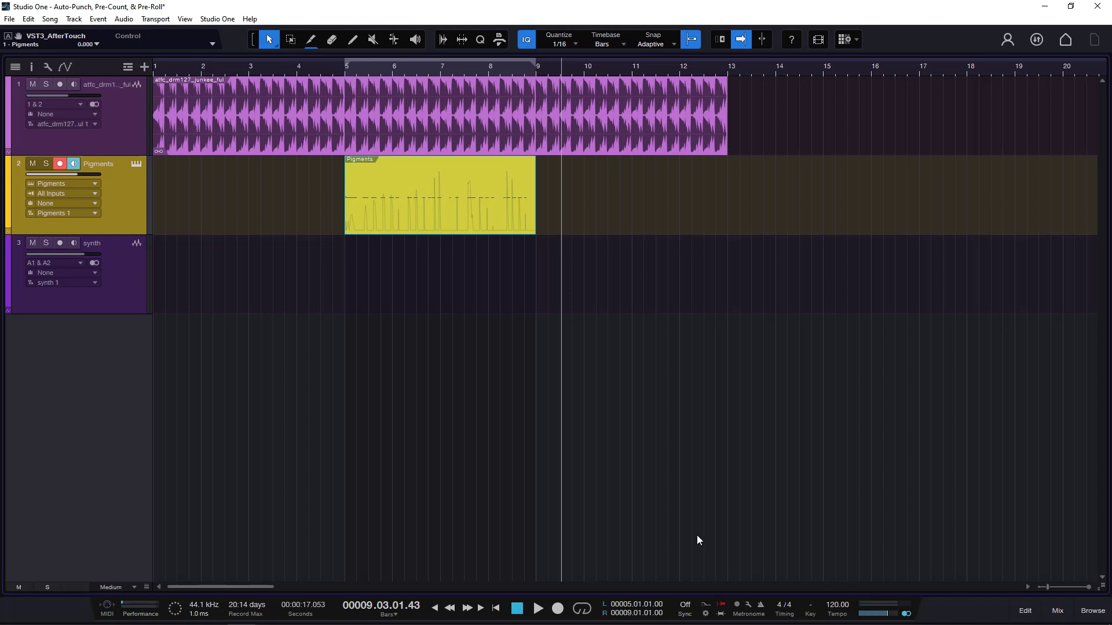
Step: Activate the metronome in its setup dialog and delete the recorded Pigments take
click(749, 605)
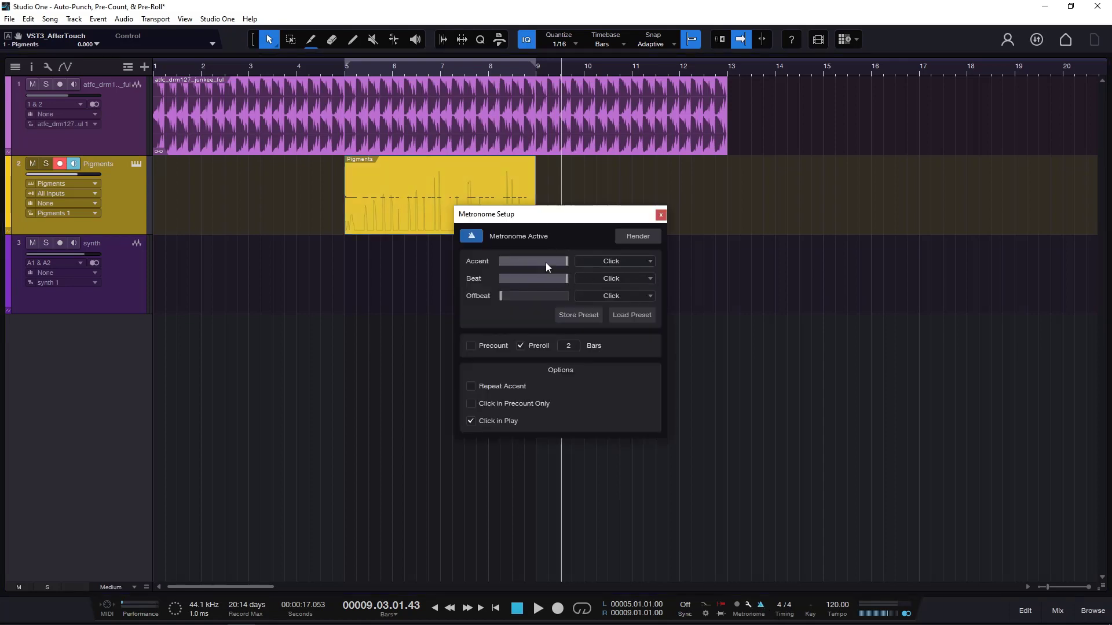
click(660, 215)
key(Delete)
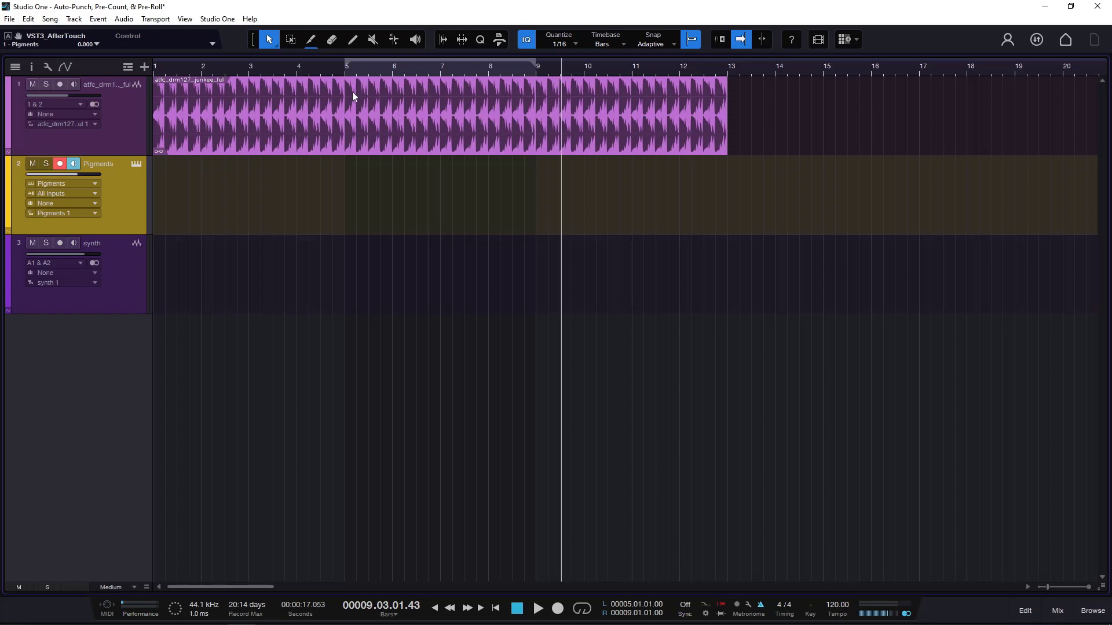
Step: Record a Pigments take from bar 5 with the 2-bar preroll, stopping at about bar 8
click(346, 73)
click(558, 609)
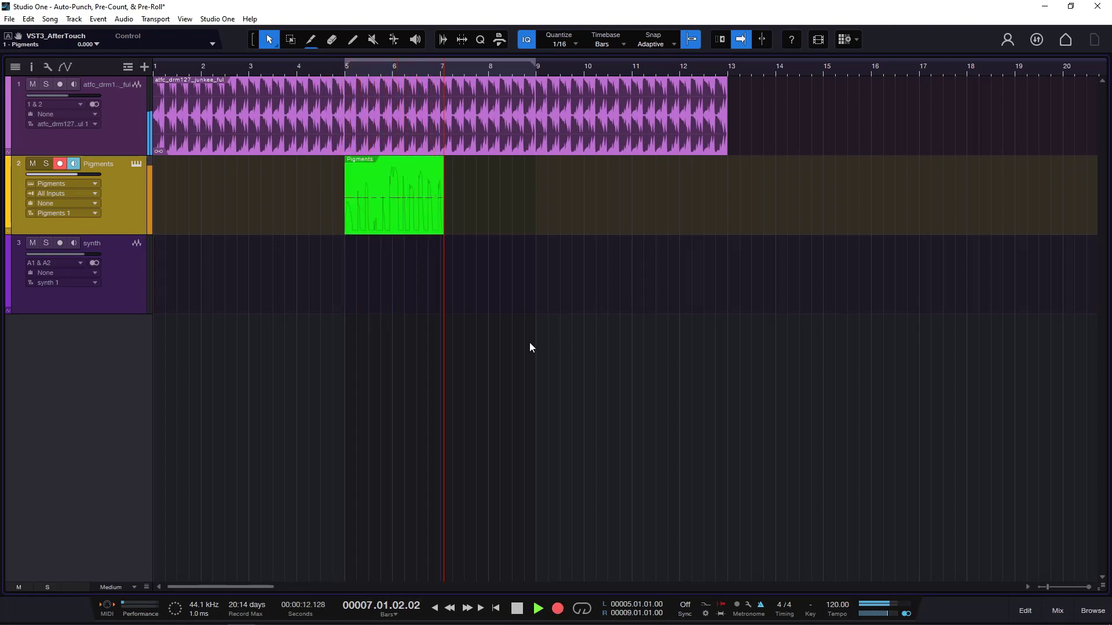
click(520, 610)
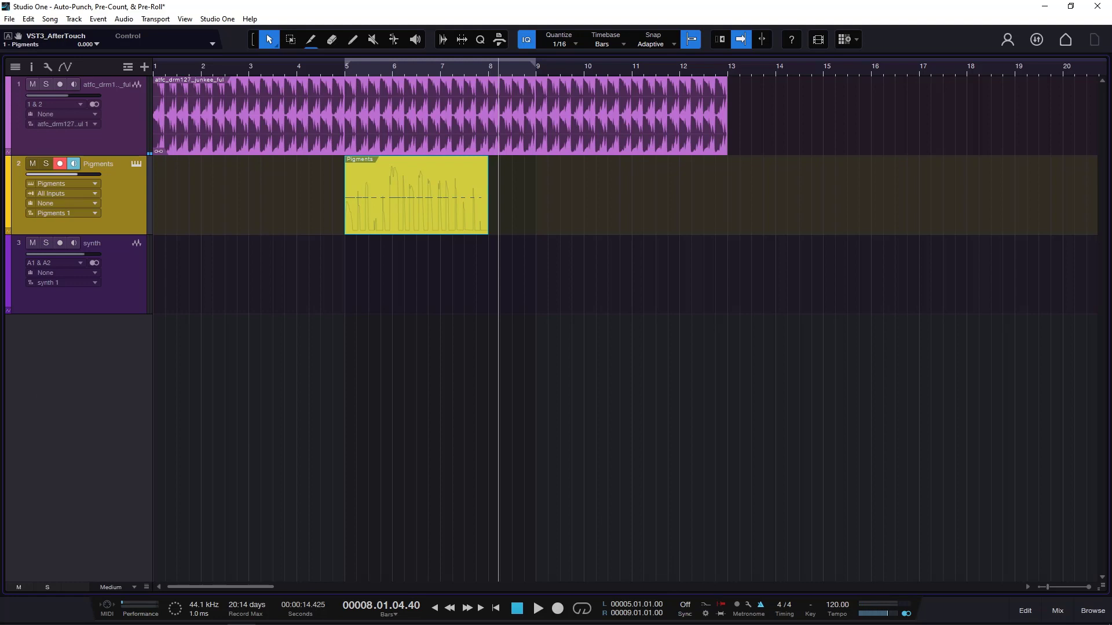
Step: Deactivate the metronome in its setup dialog and turn off Preroll
click(748, 606)
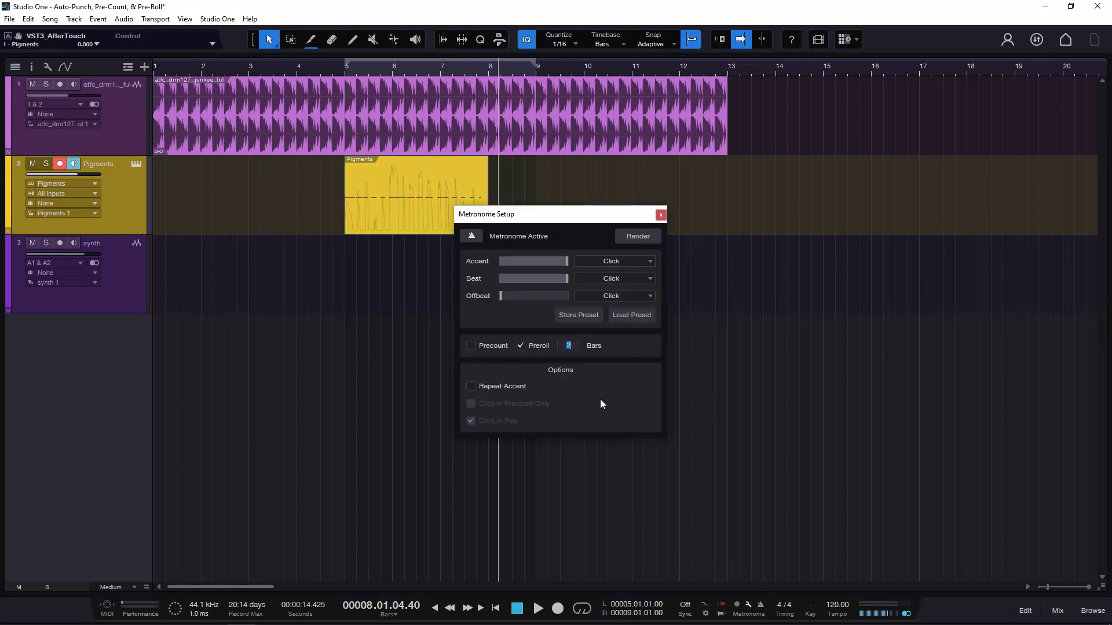
click(661, 215)
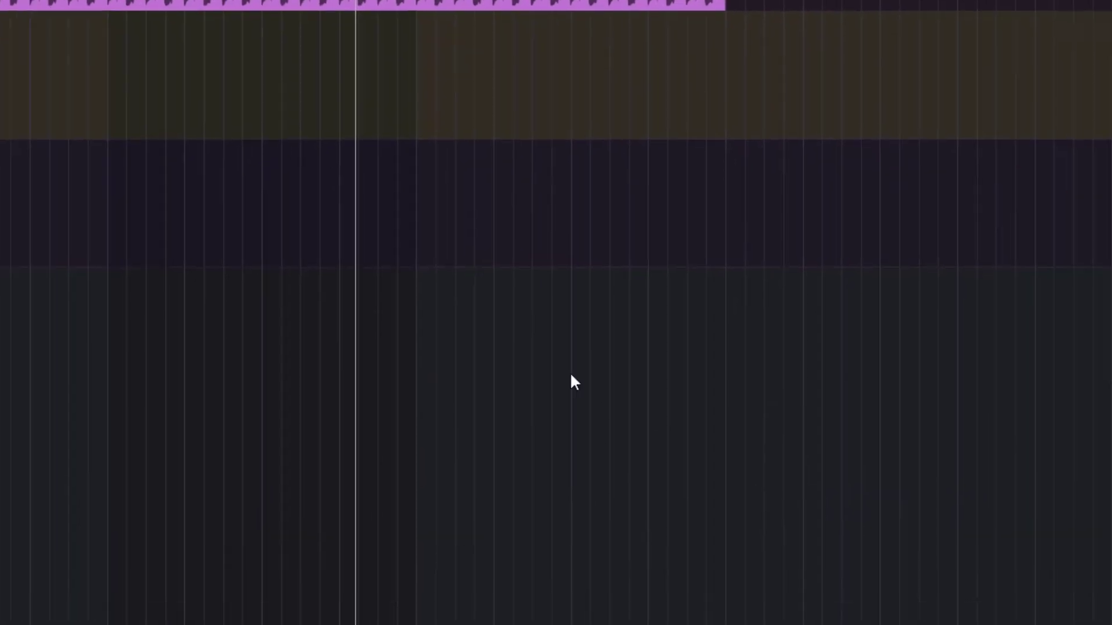
click(558, 590)
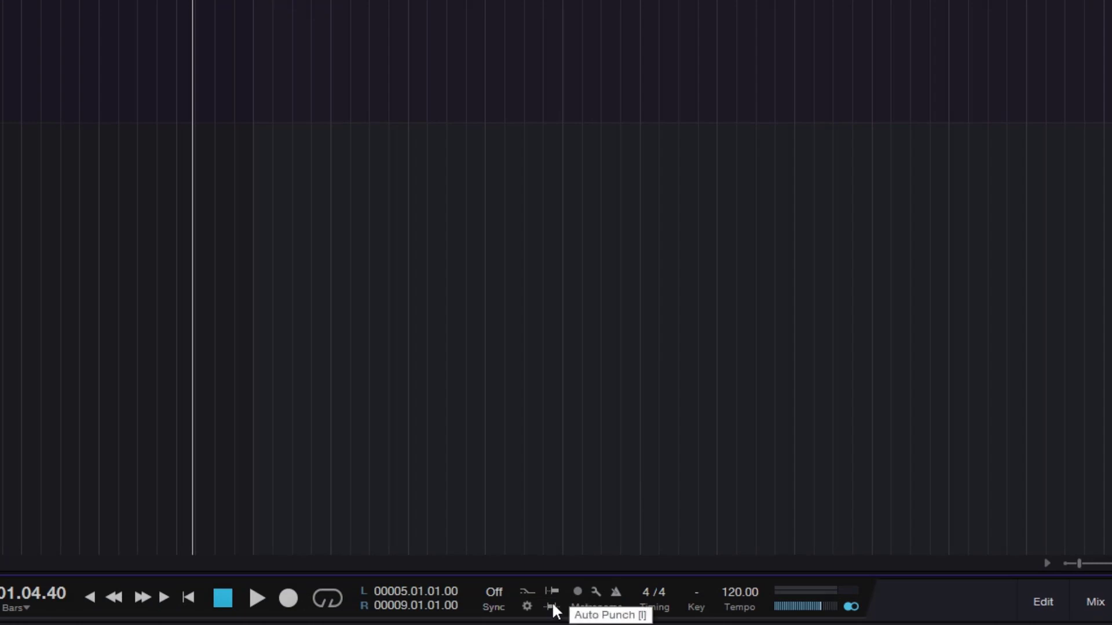
Step: Enable Auto Punch, toggle it off and enable it again
click(551, 606)
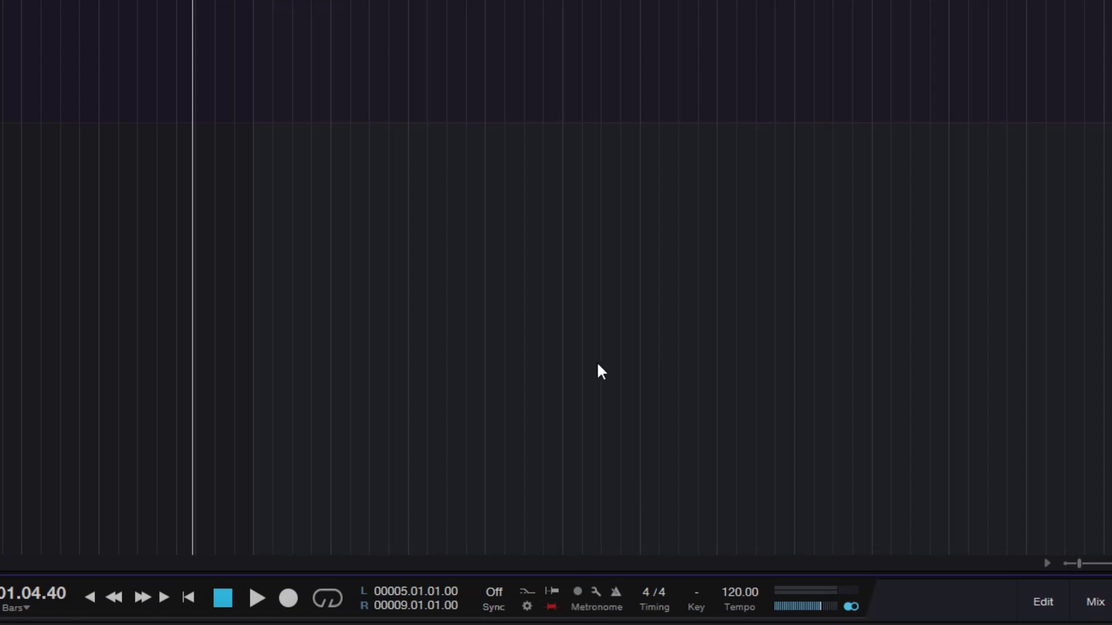
key(i)
key(i)
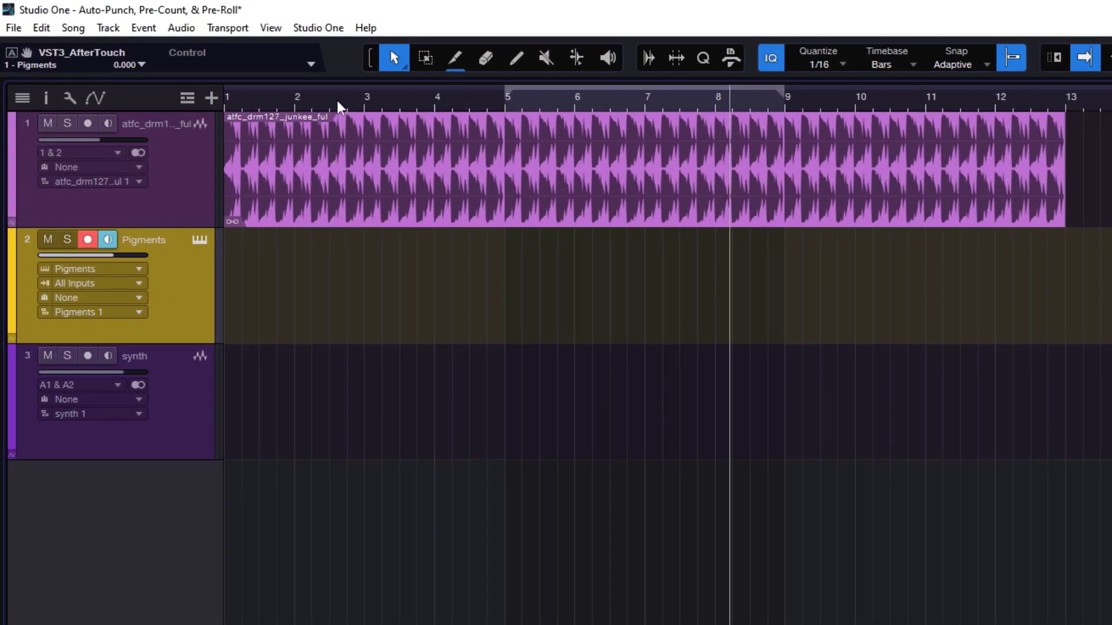
Step: Place the playhead in the middle of bar 2 and play through the bar 5–9 punch range, stopping past bar 10
click(337, 101)
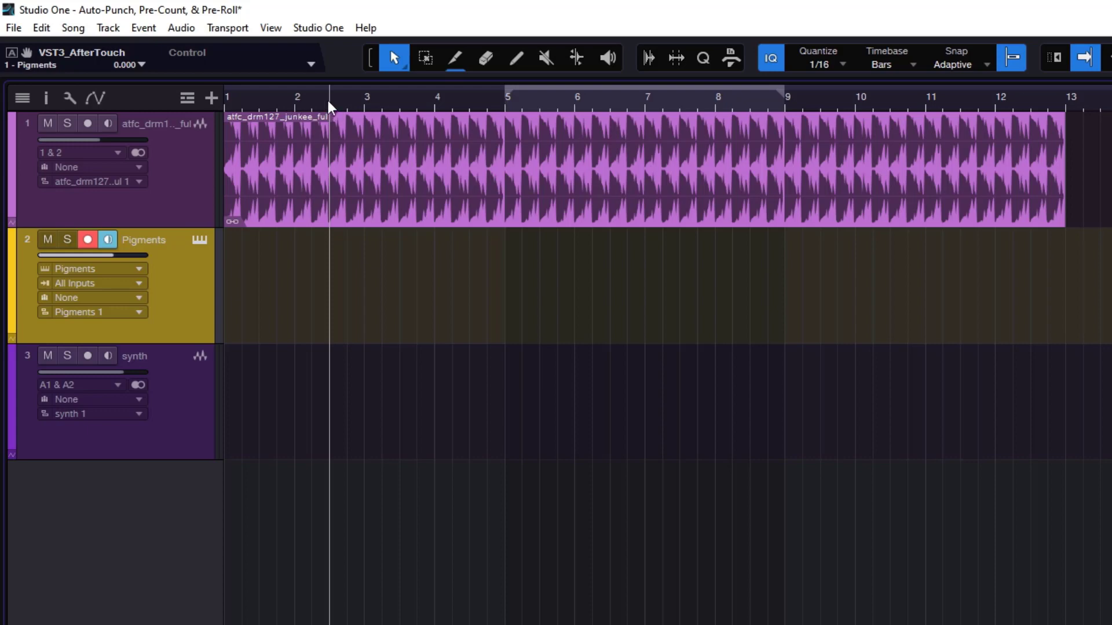
click(295, 99)
click(263, 101)
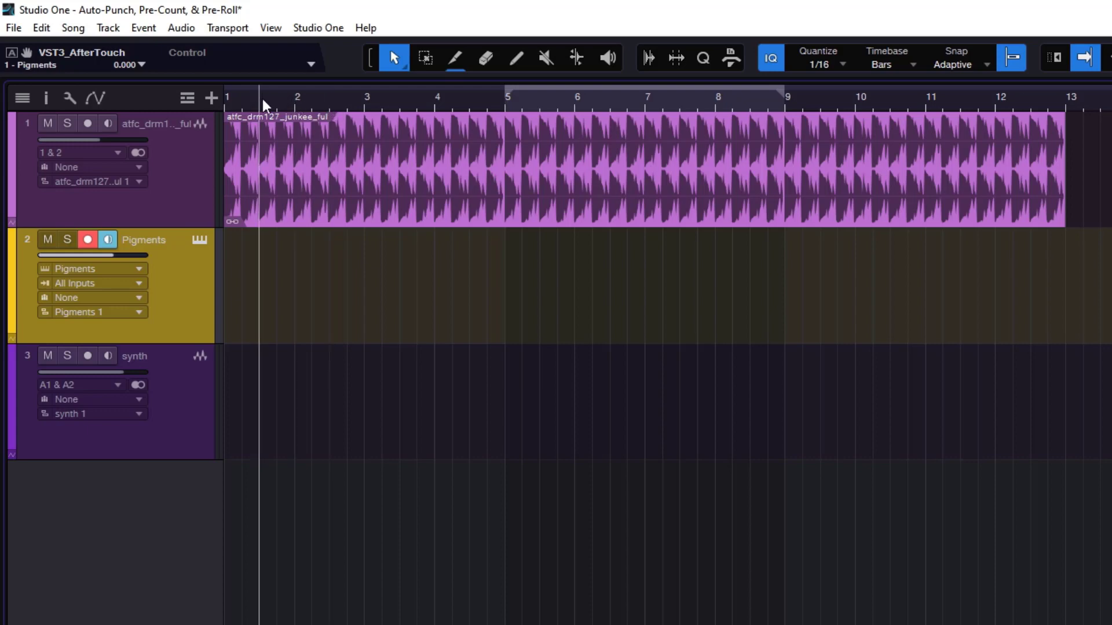
click(338, 98)
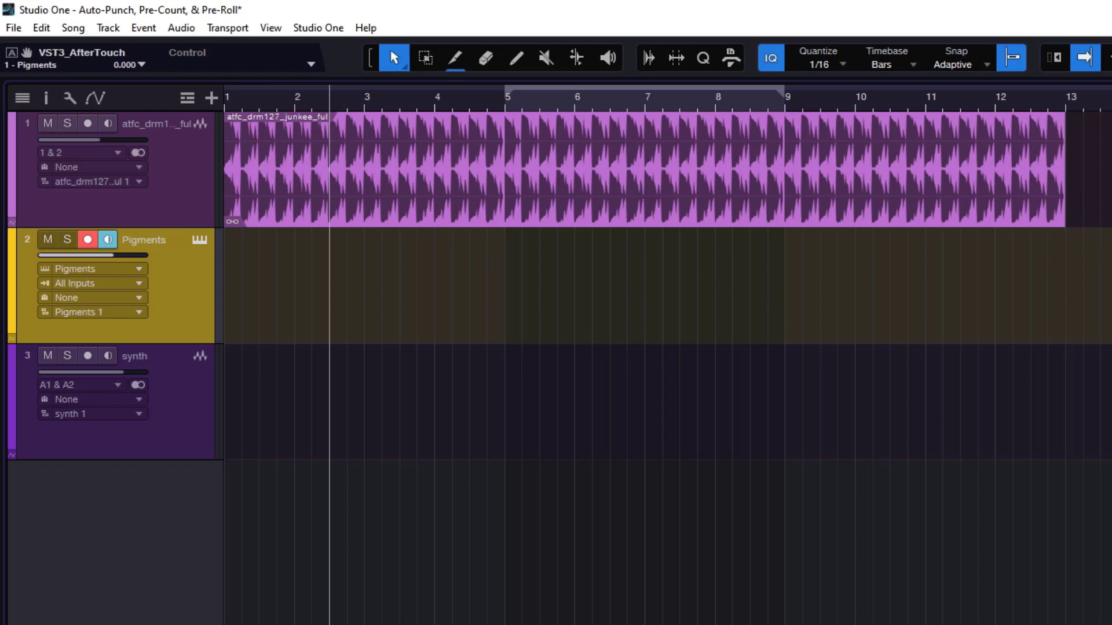
key(space)
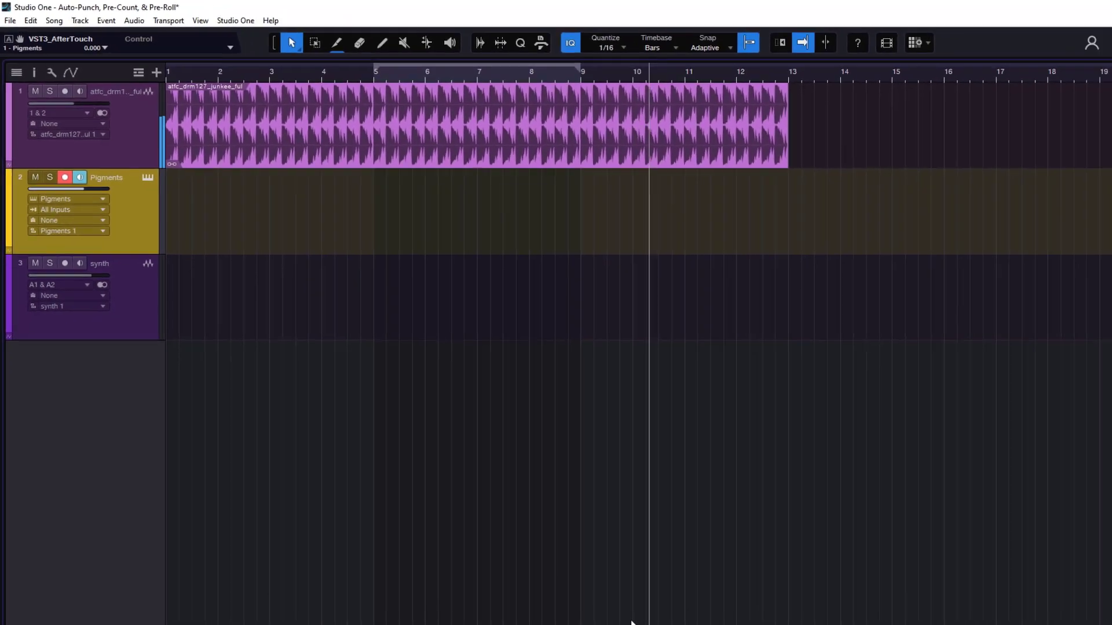
click(521, 608)
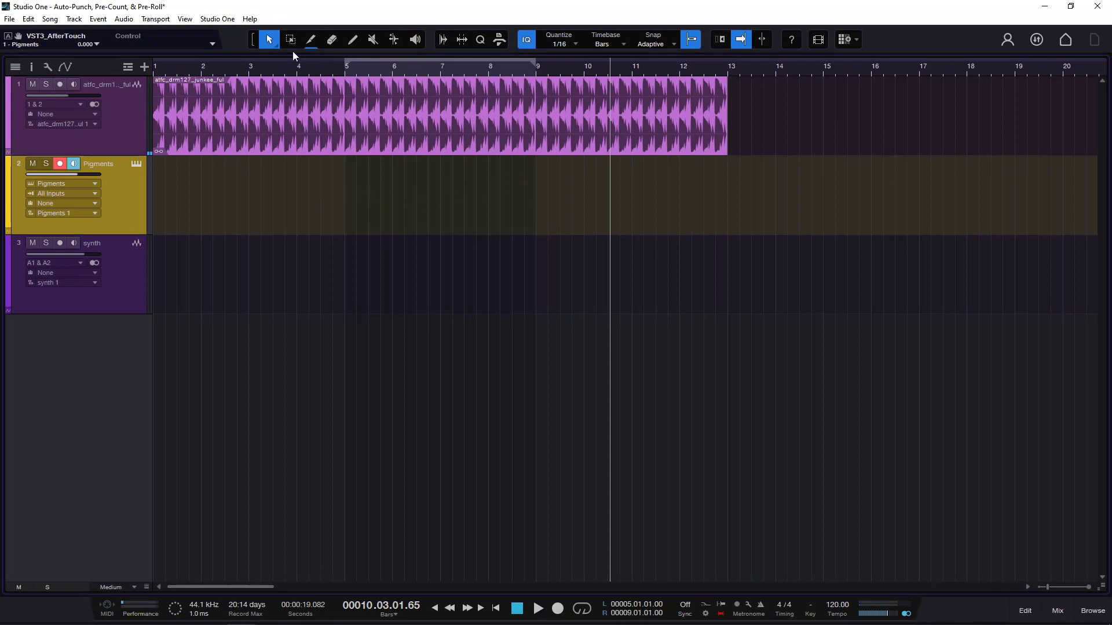
Step: Record an Auto Punch take on Pigments starting from 3.4, ahead of the bar 5–9 range, and stop at bar 11
click(284, 65)
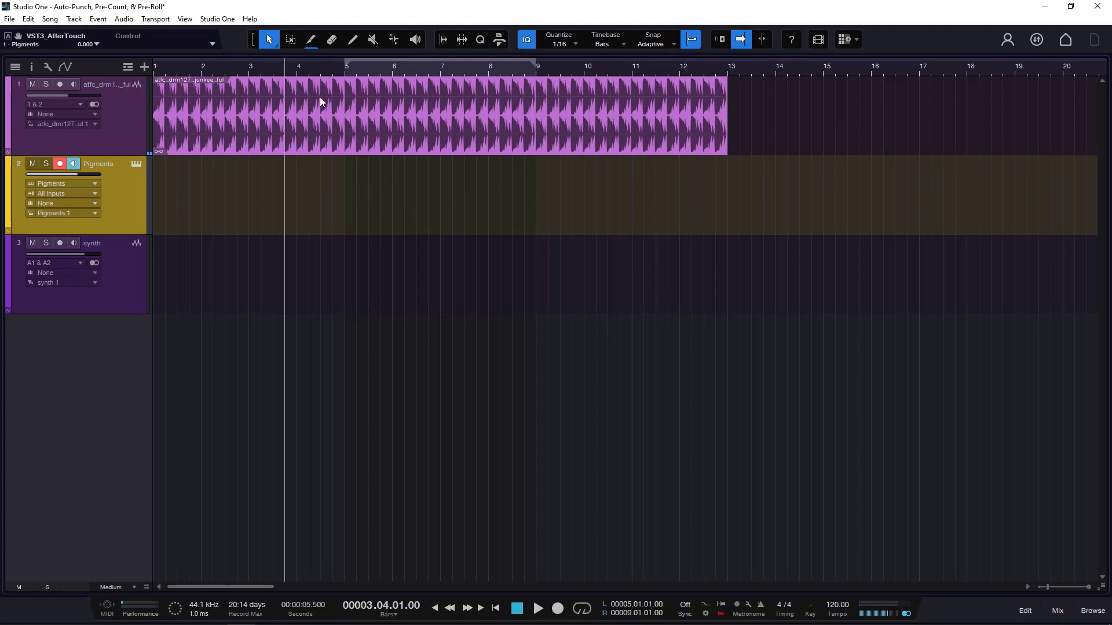
click(558, 609)
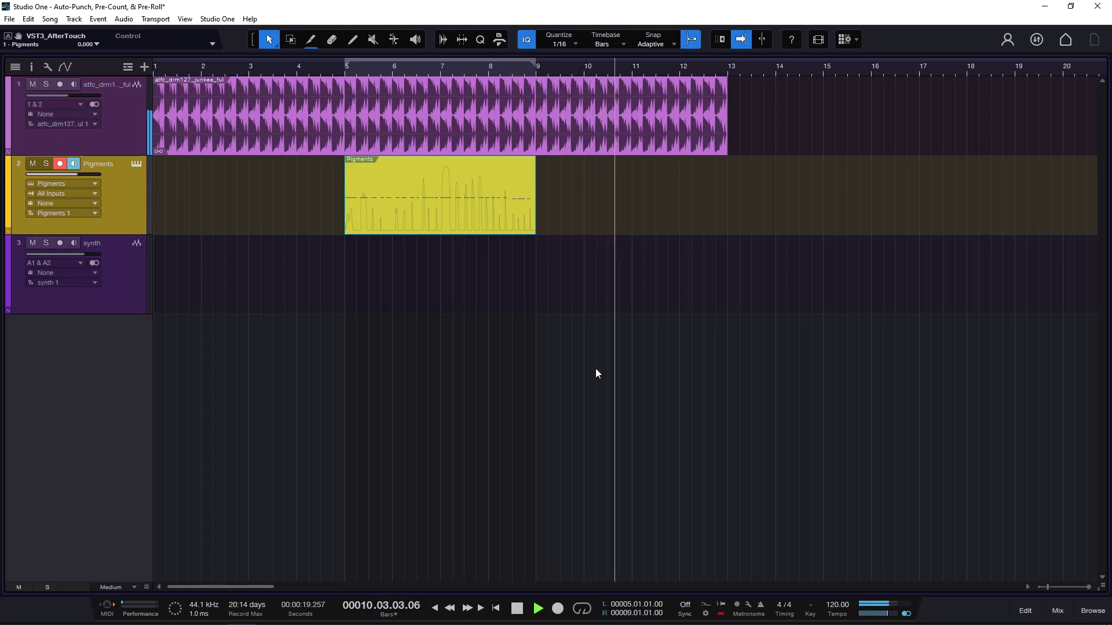
click(517, 608)
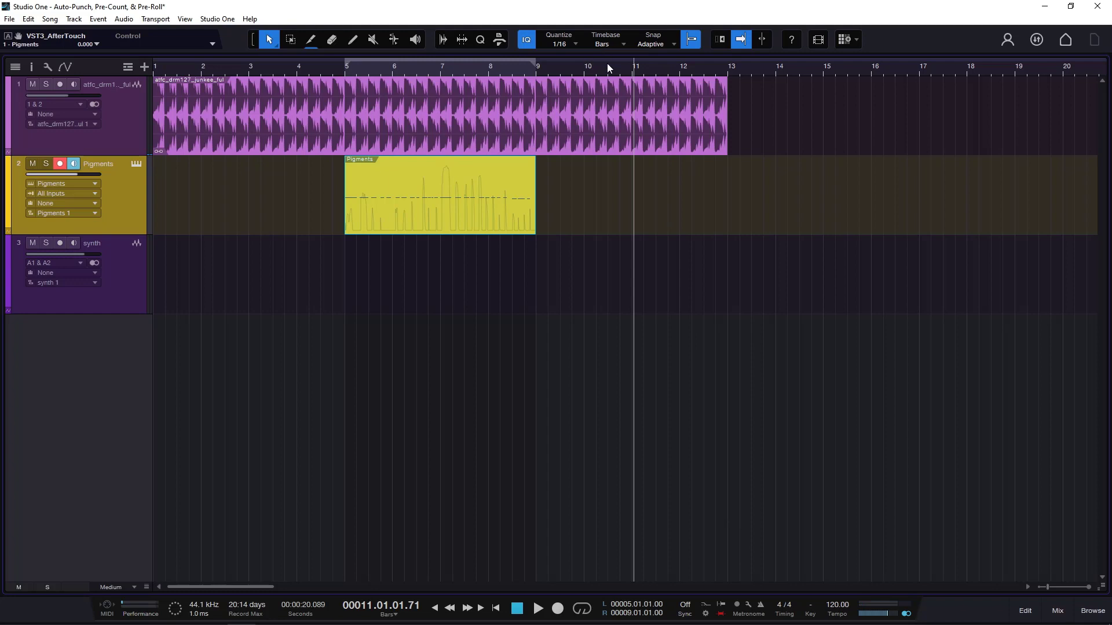
Step: Redraw the punch range from 10.2 to bar 11, restore it to bars 5–9 and delete the punched-in take
drag(603, 64, 634, 63)
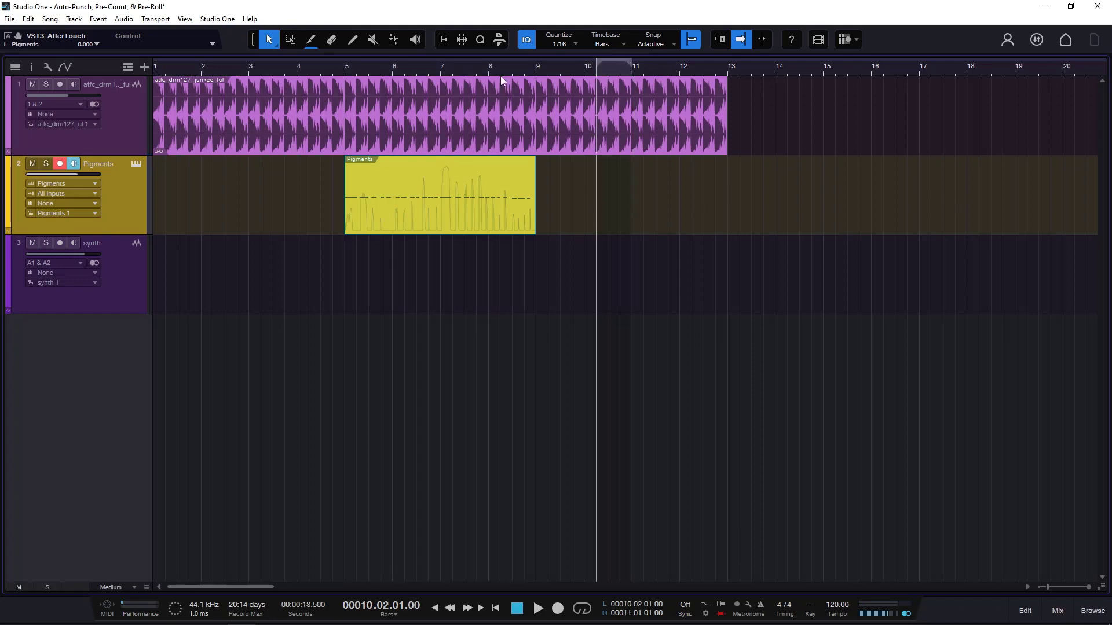
drag(348, 59, 537, 78)
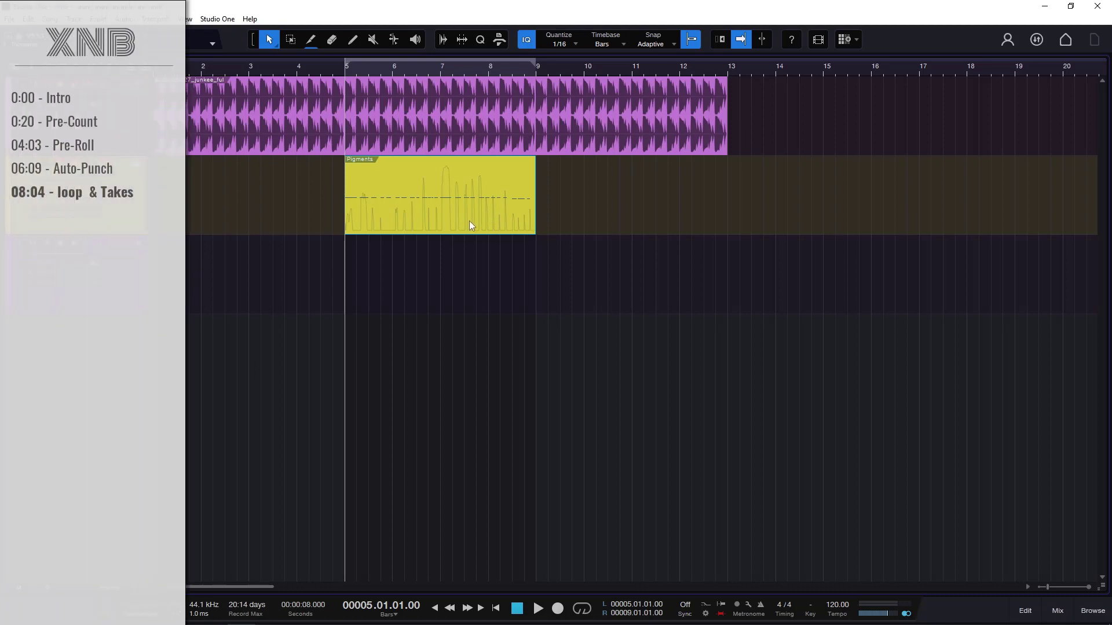
key(Delete)
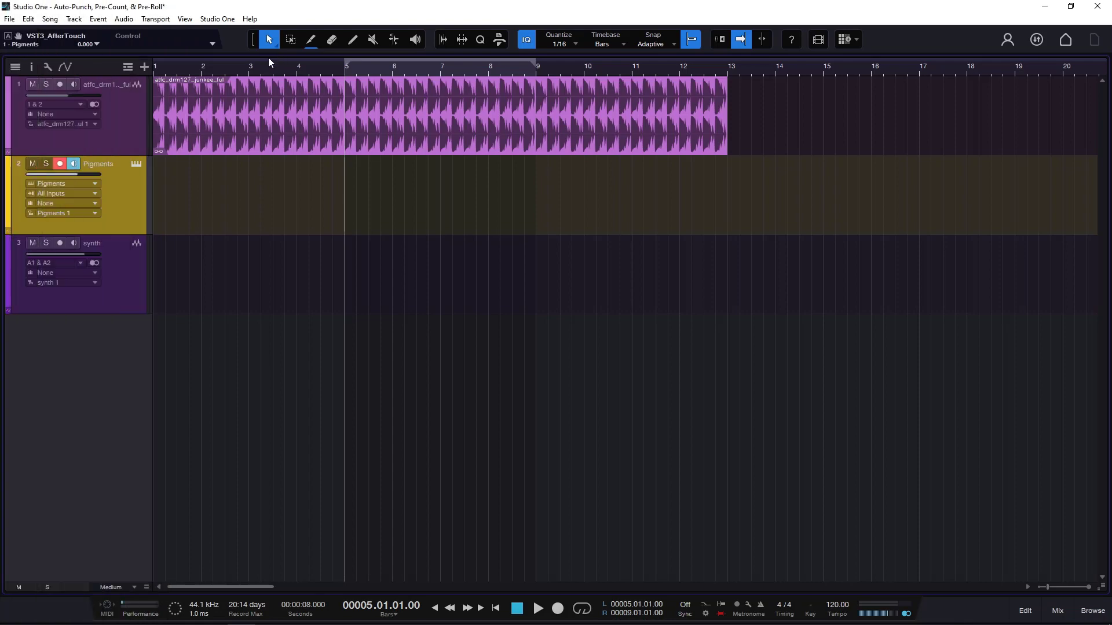
Step: Place the playhead at bar 3, activate looping for bars 5–9 and make Pigments the selected track
click(251, 68)
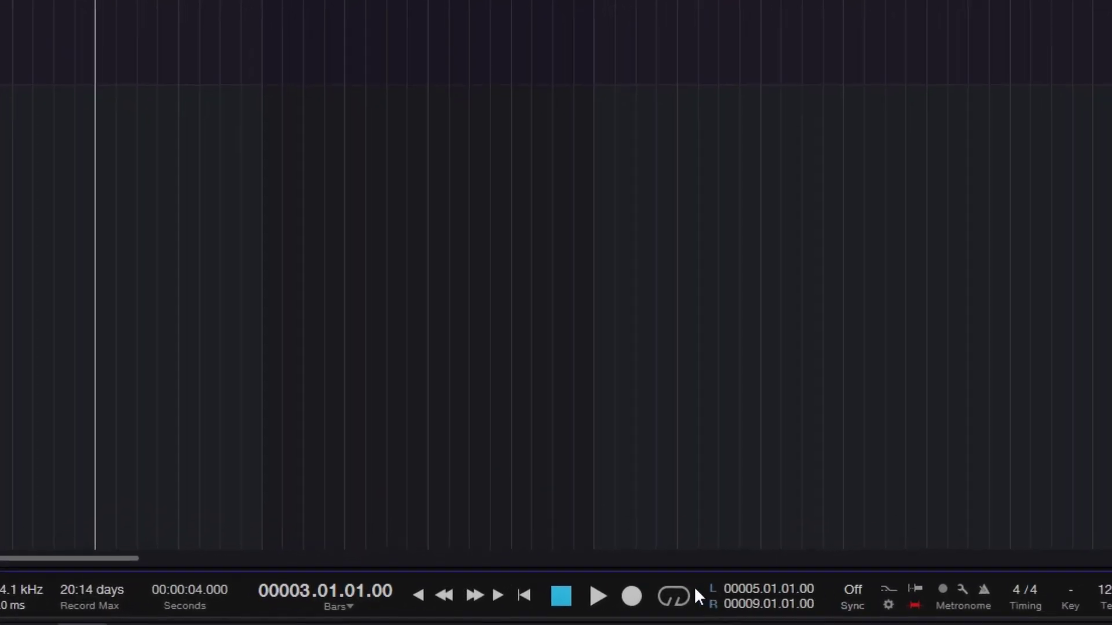
click(672, 597)
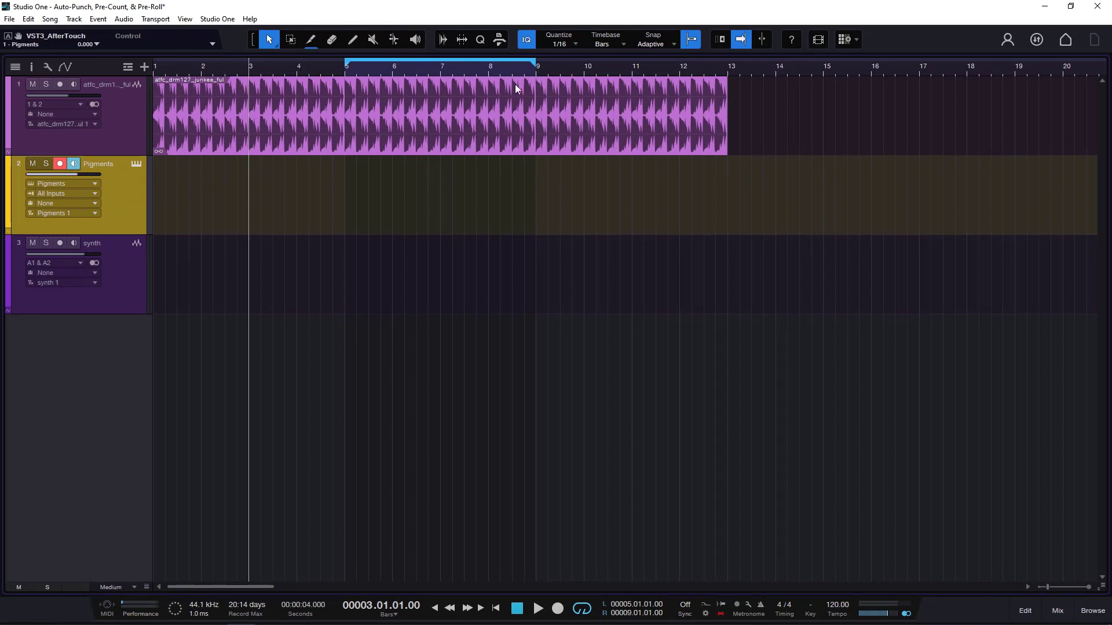
click(140, 288)
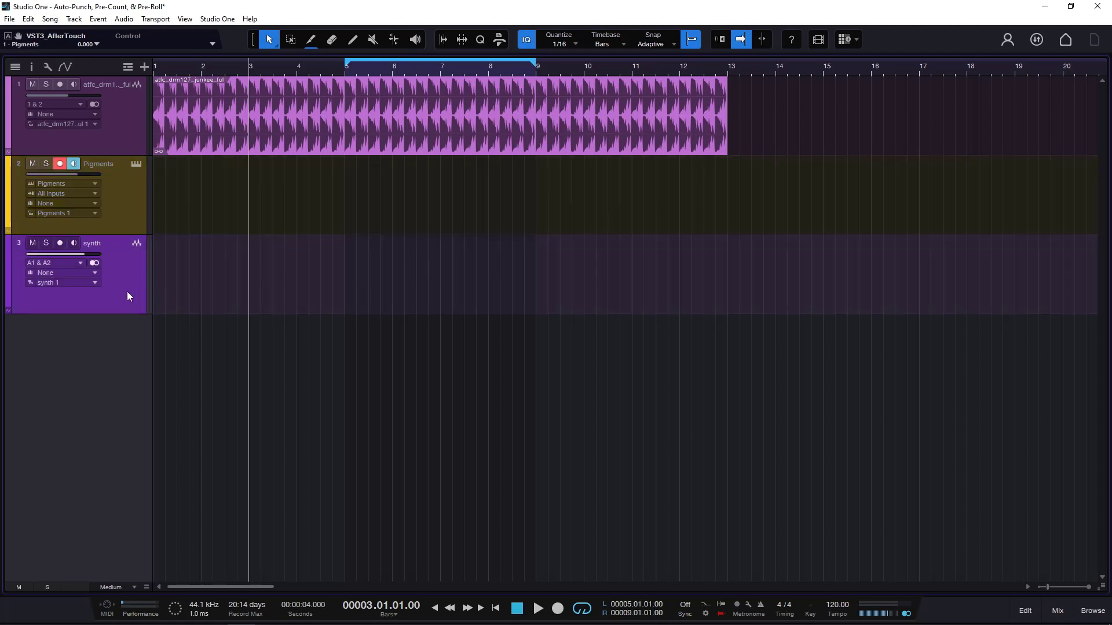
click(119, 214)
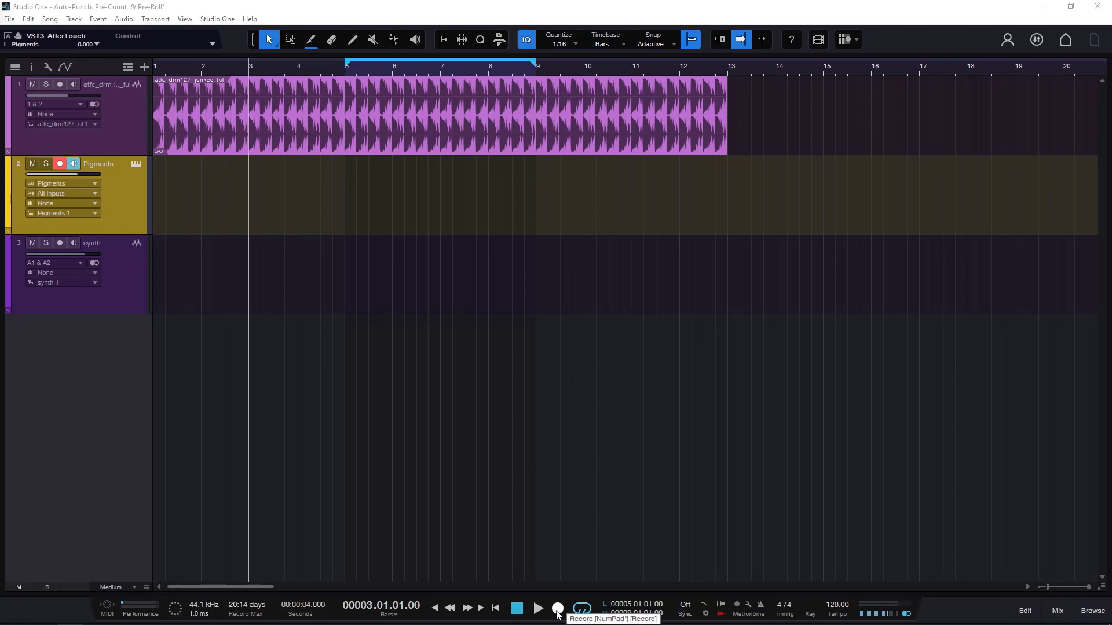
Step: Record a looped Auto Punch take on Pigments over bars 5–9, inspect its notes in the editor and discard it
click(558, 608)
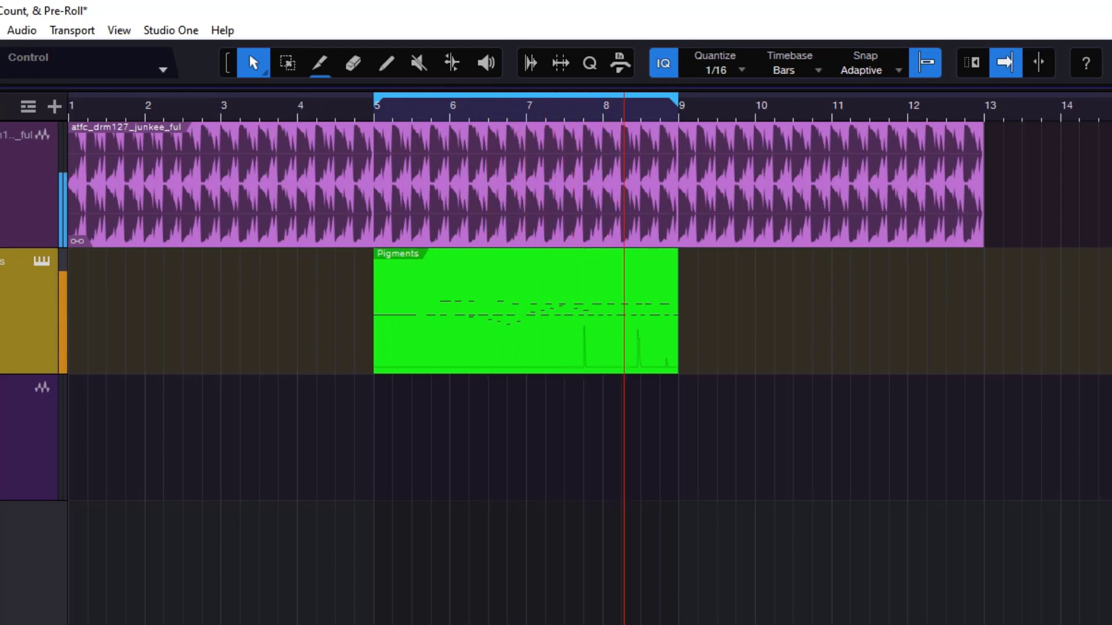
key(space)
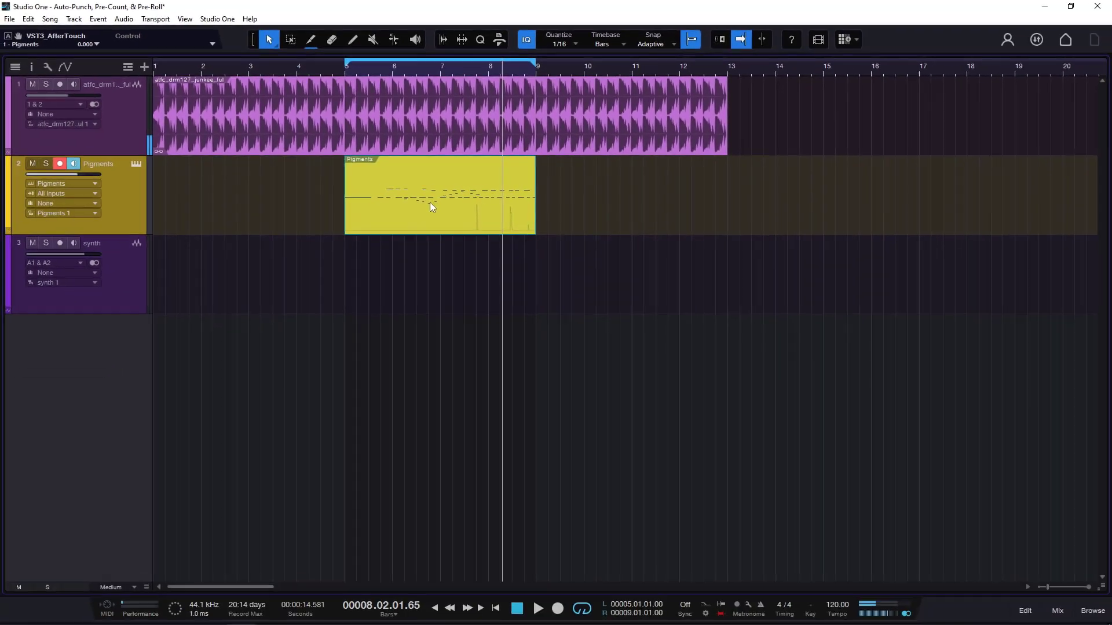
double_click(470, 262)
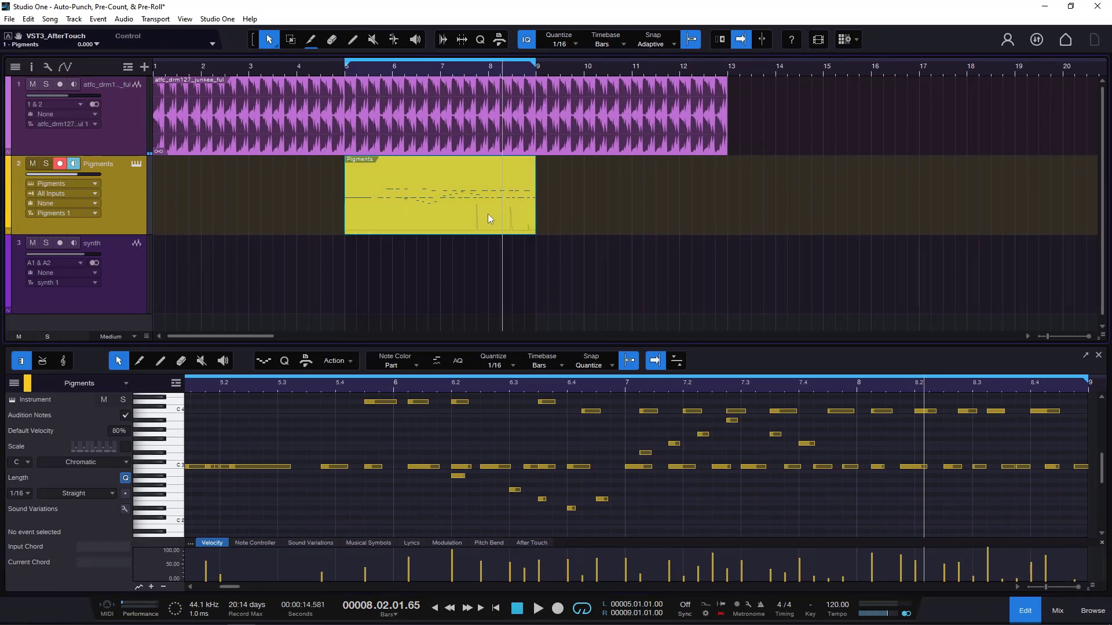
key(Delete)
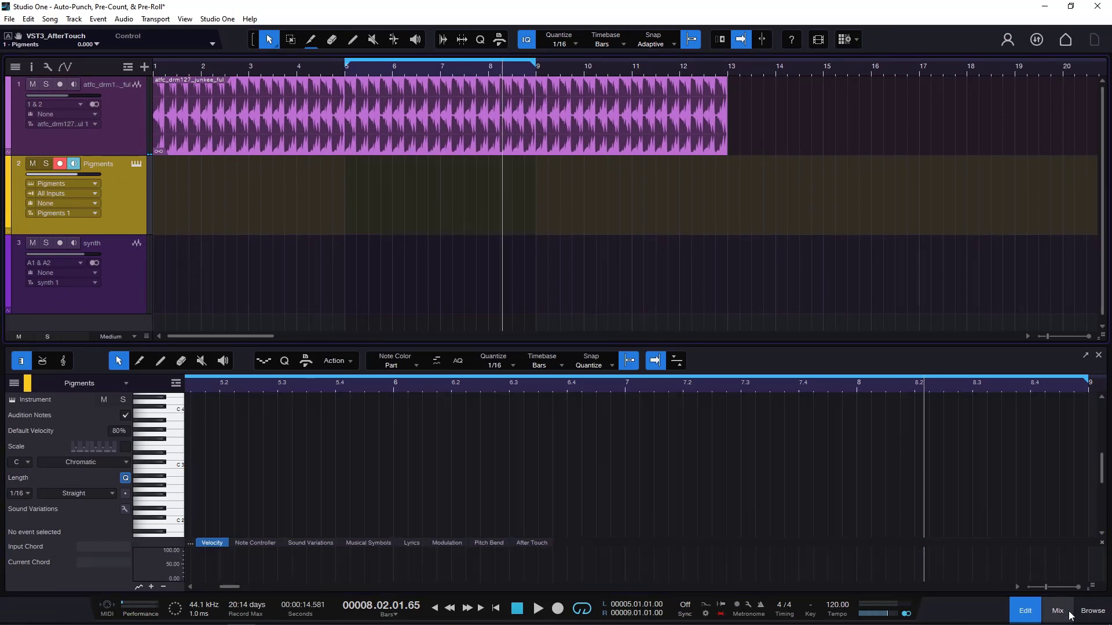
click(1025, 613)
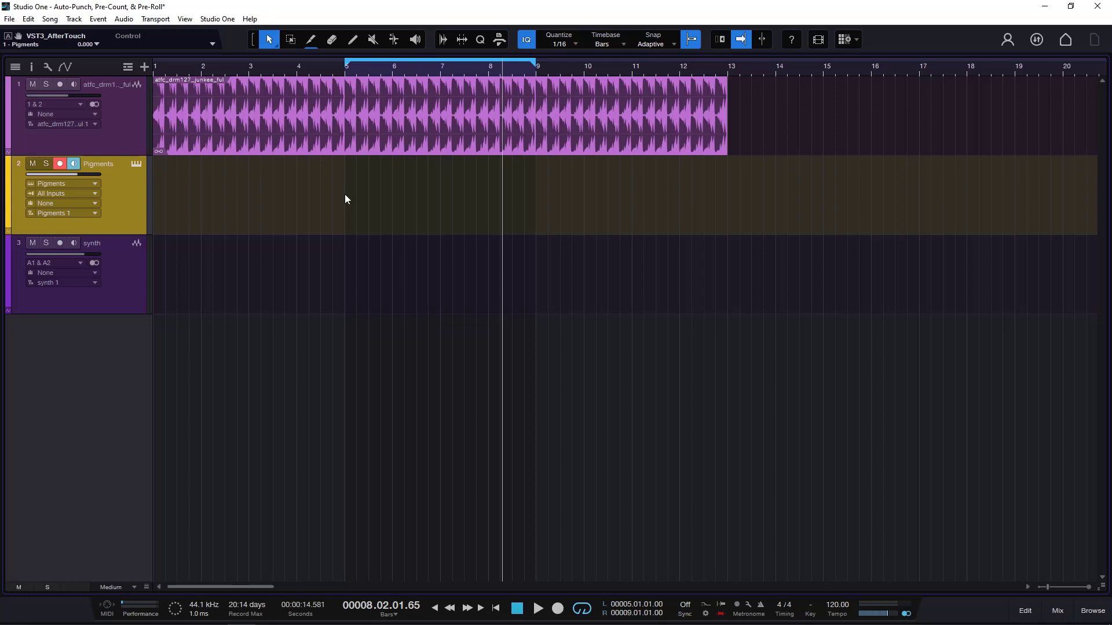
Step: Record a layered Pigments take over looped bars 5–9 starting from bar 4, delete it and undo the deletion
click(297, 73)
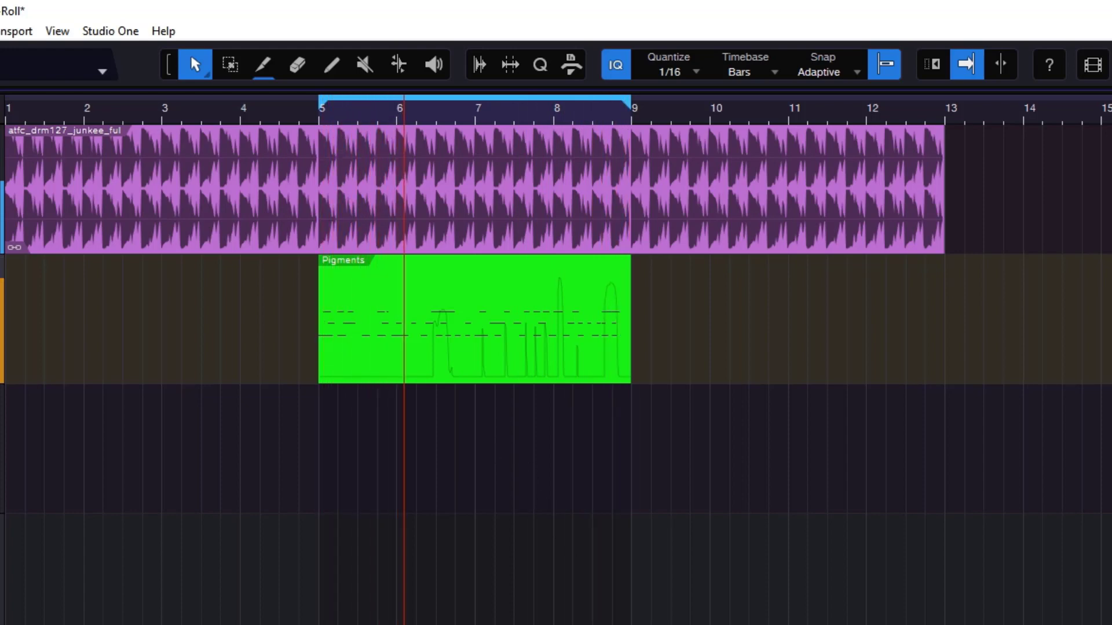
key(space)
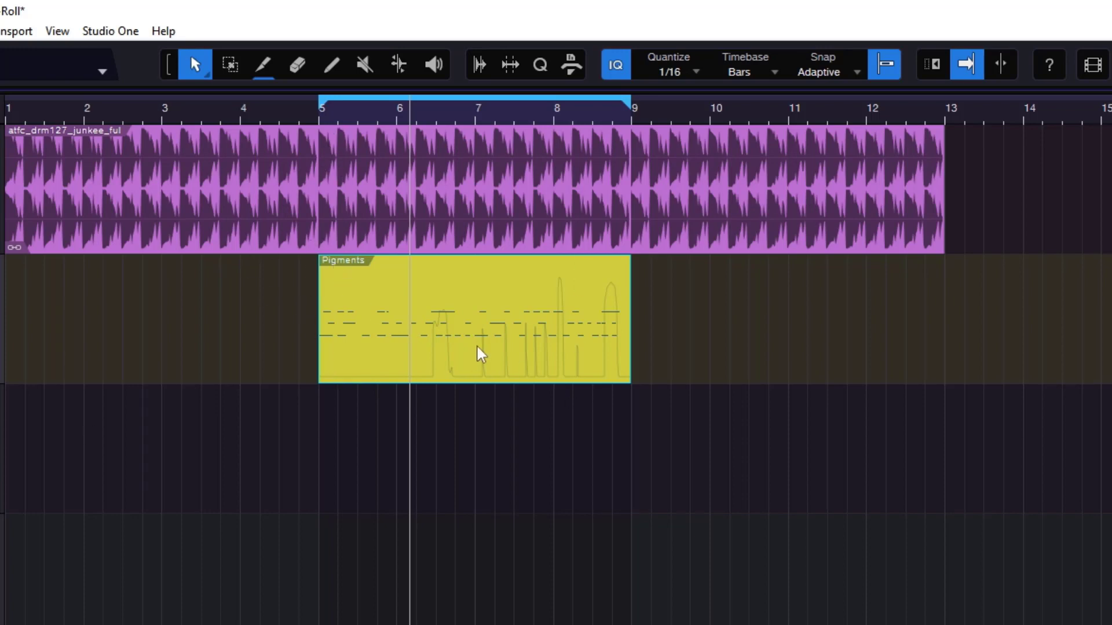
key(Delete)
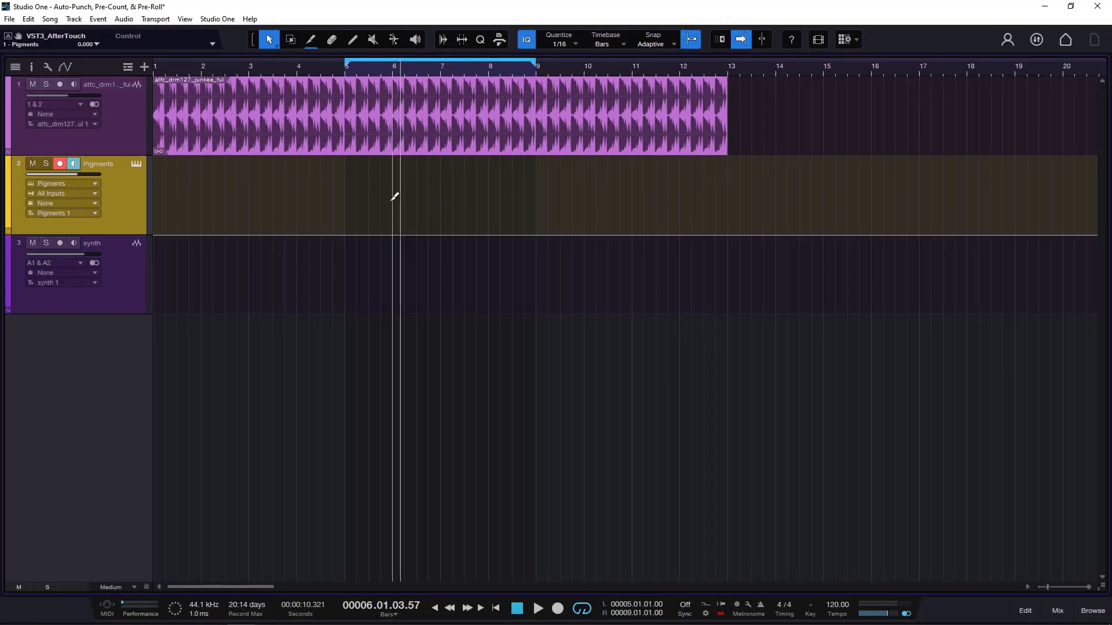
key(ctrl+z)
Step: Play back part of the looped take and lower the Pigments track volume to -14.0
key(space)
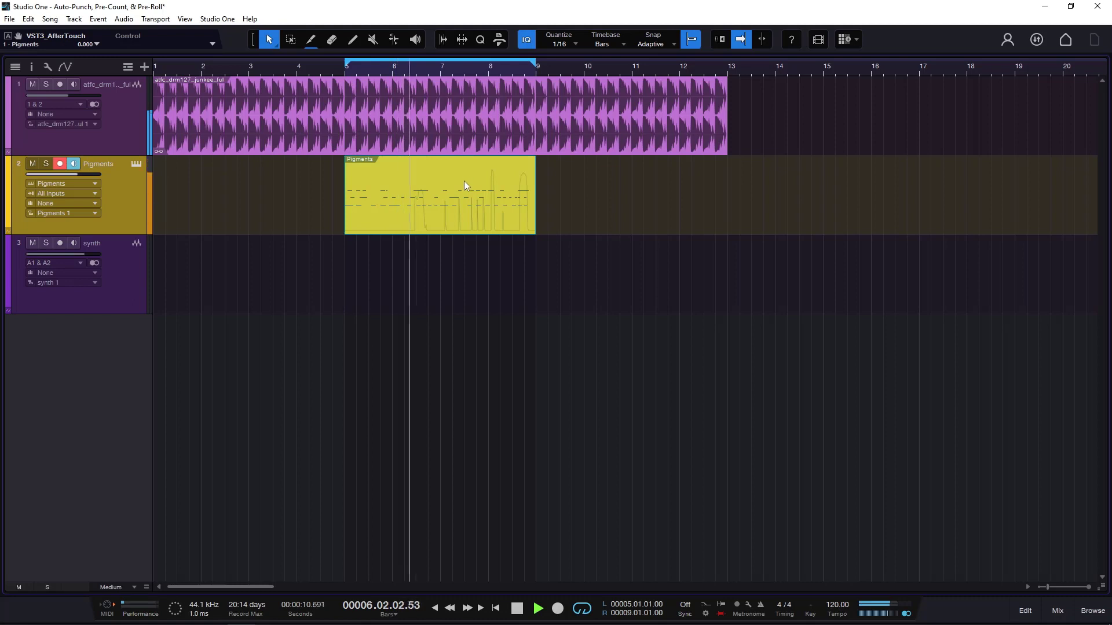
key(space)
drag(81, 176, 66, 178)
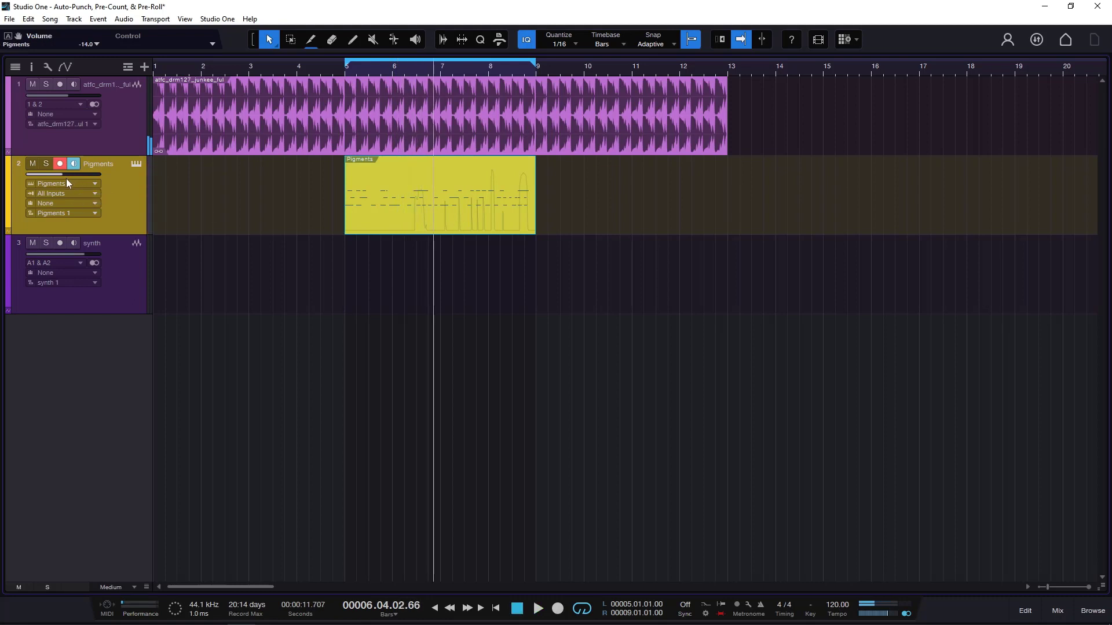
Step: Delete all the C 4 notes from the Pigments part in the note editor, select its C 3 notes and close the editor
double_click(439, 191)
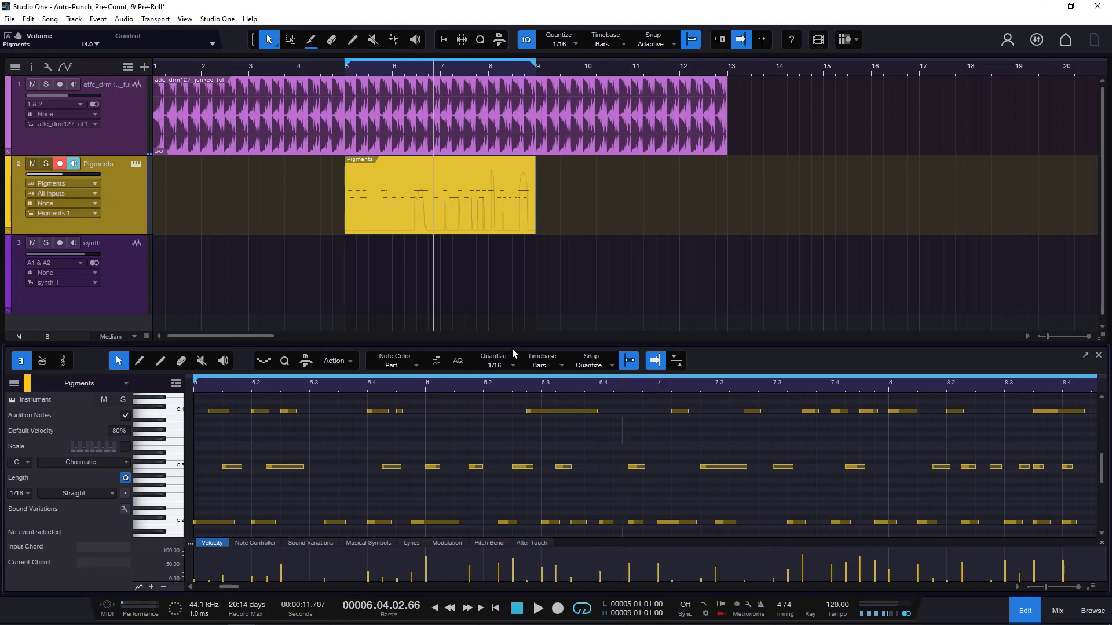
drag(512, 348, 484, 208)
drag(236, 306, 756, 360)
key(Delete)
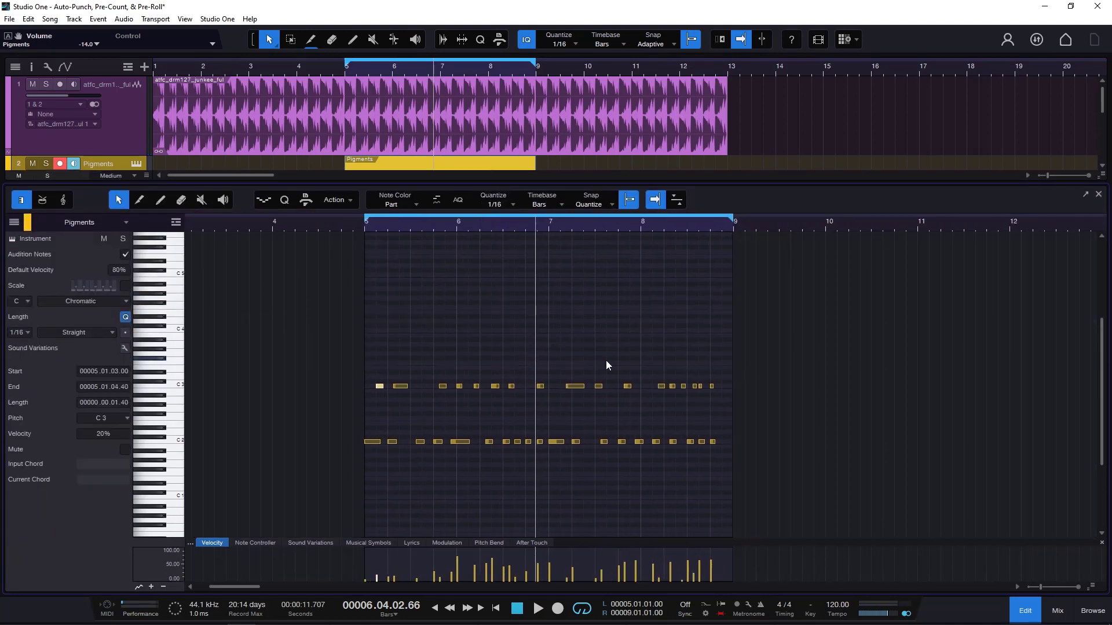
drag(329, 346, 762, 412)
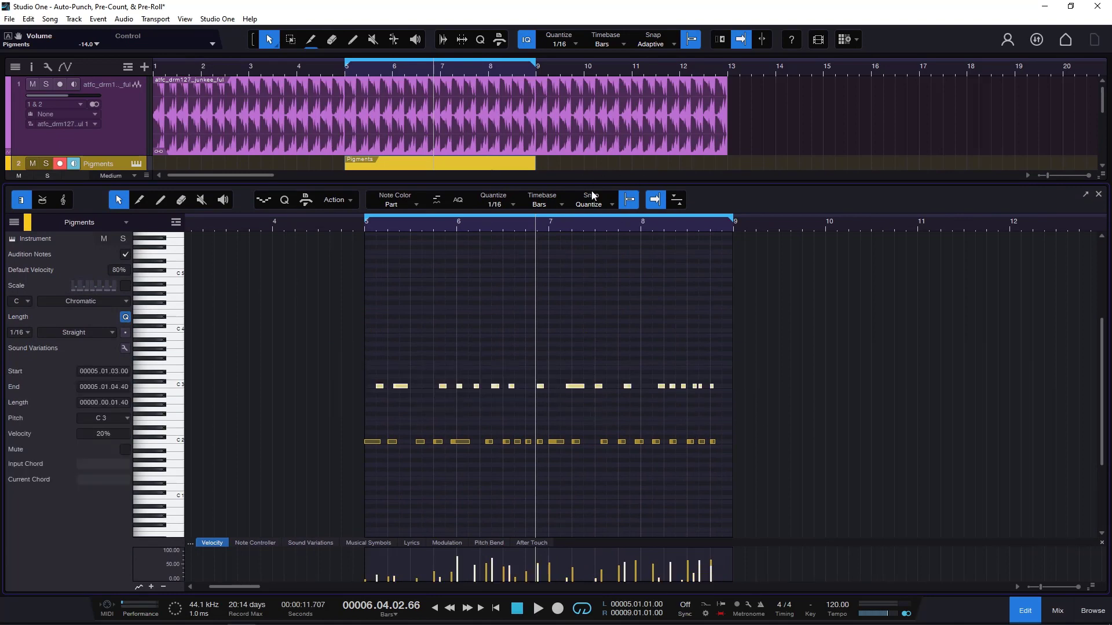
click(1099, 194)
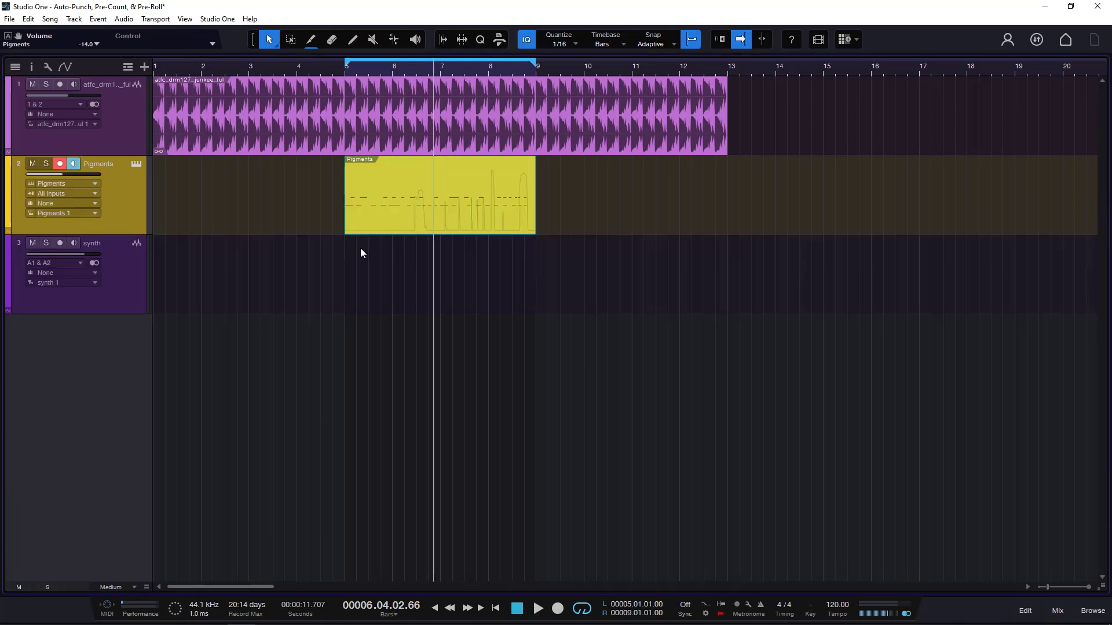
Step: Monitor and arm the synth track, and record looped audio takes over bars 5–9 starting from bar 3
click(113, 291)
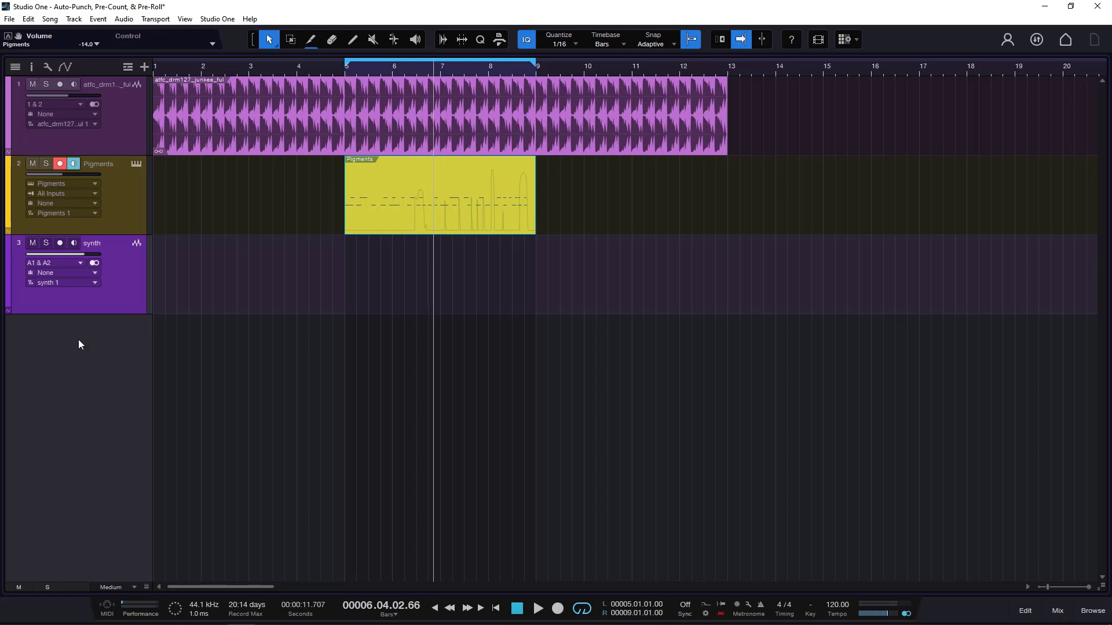
click(74, 243)
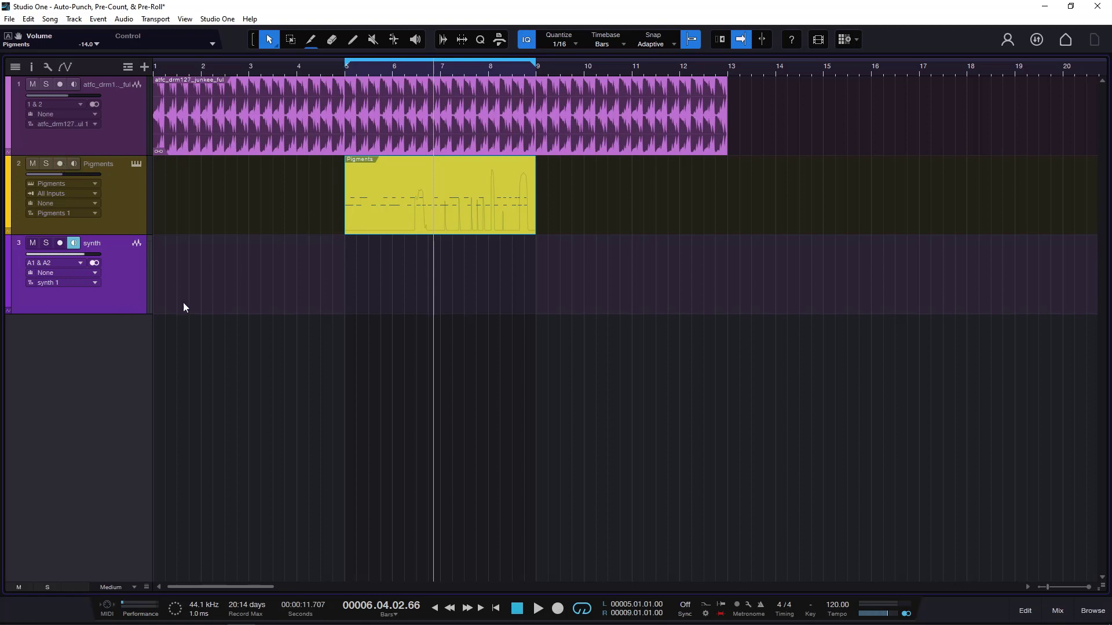
click(345, 68)
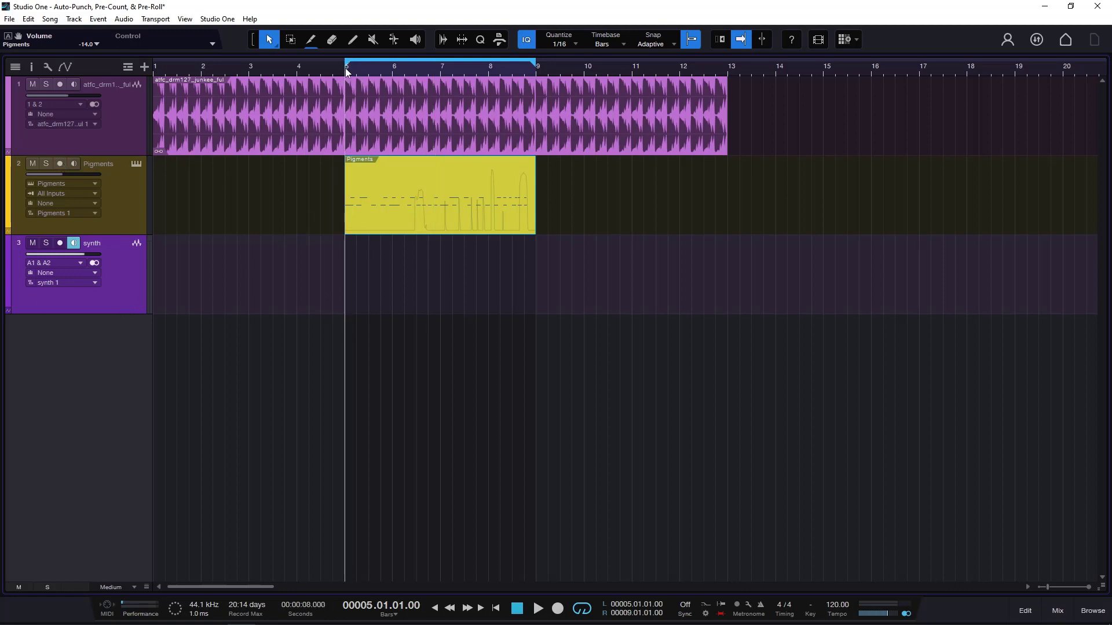
click(245, 68)
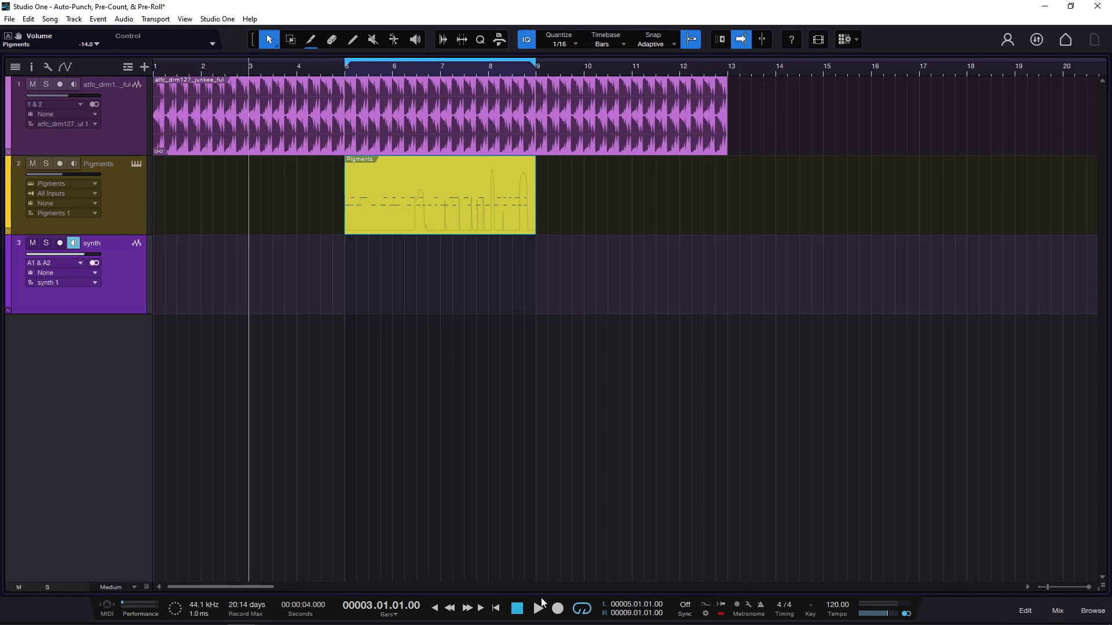
click(59, 243)
click(559, 610)
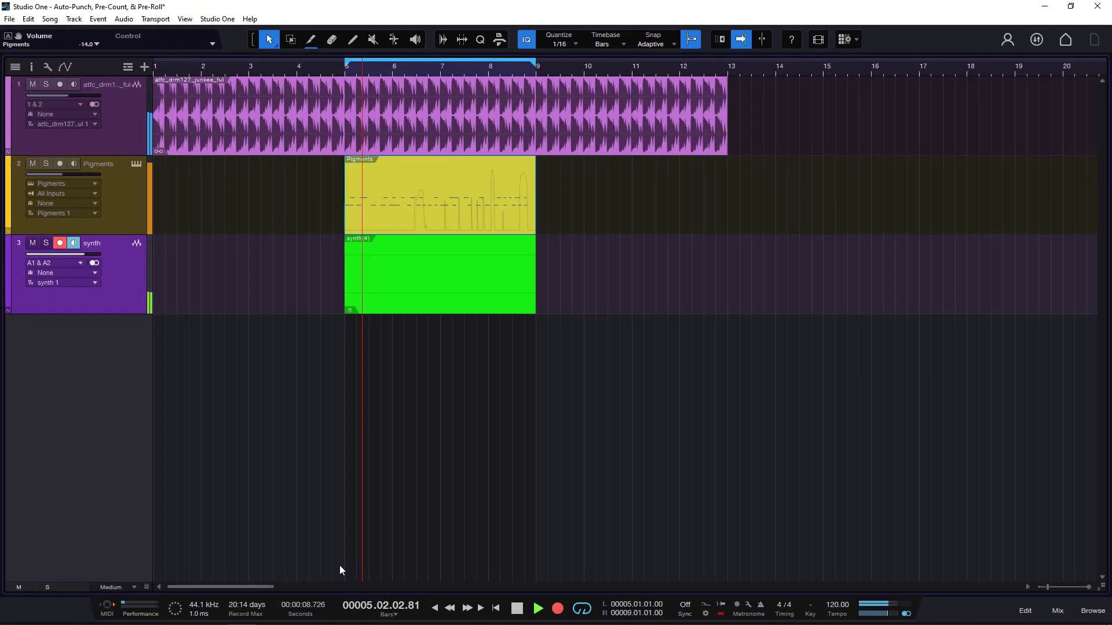
key(space)
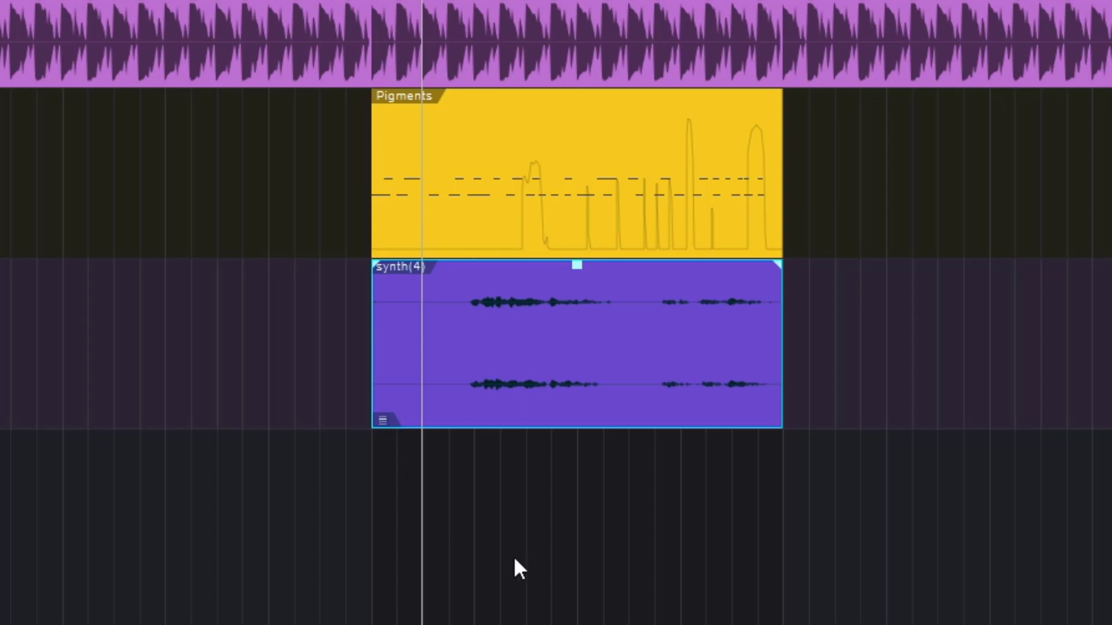
Step: Compare the recorded synth takes by switching the event to Take 1, Take 2 and back to Take 3
click(380, 422)
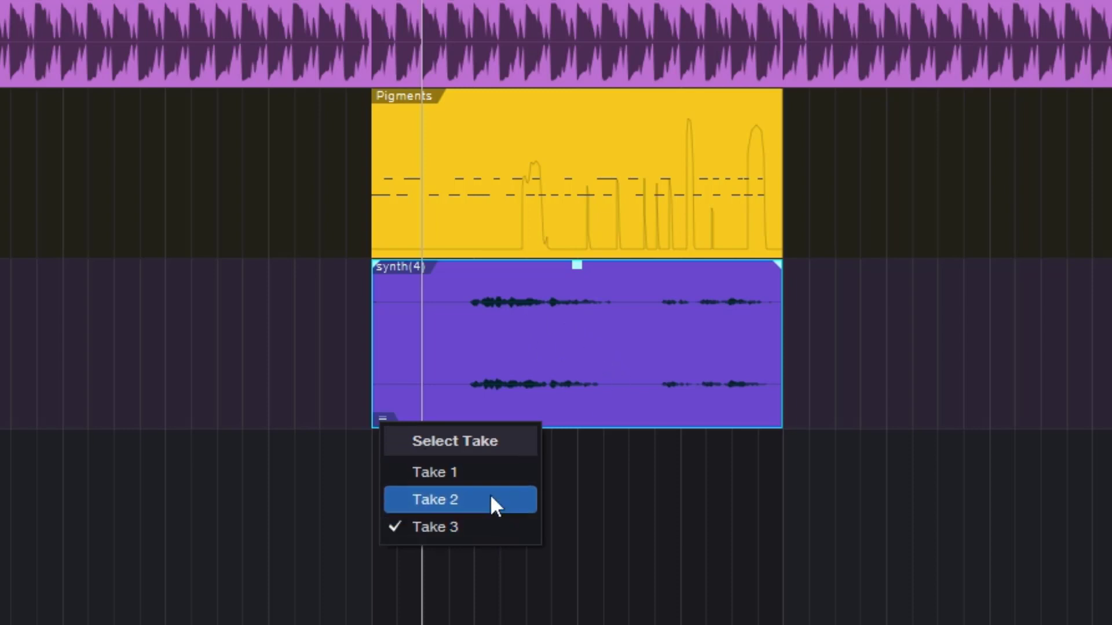
click(450, 471)
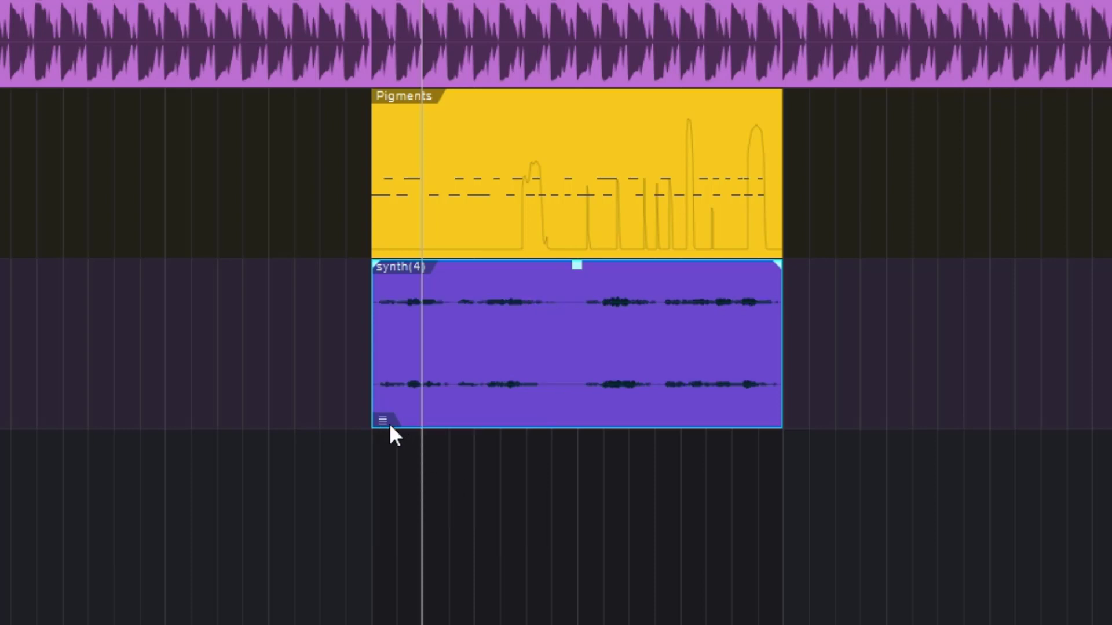
click(388, 422)
click(446, 495)
click(390, 422)
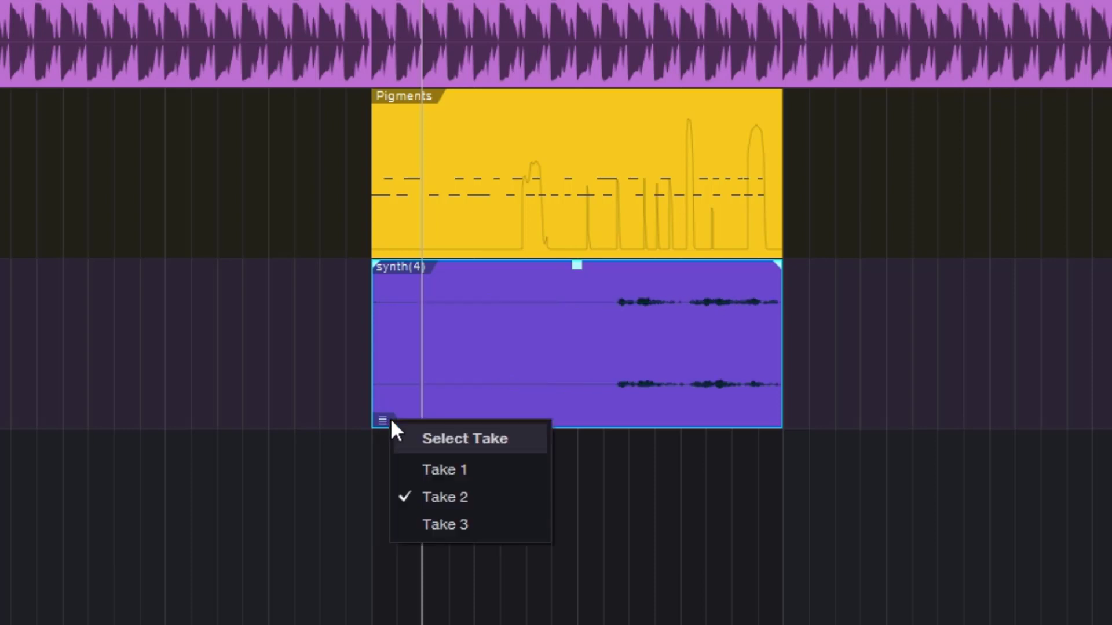
click(452, 524)
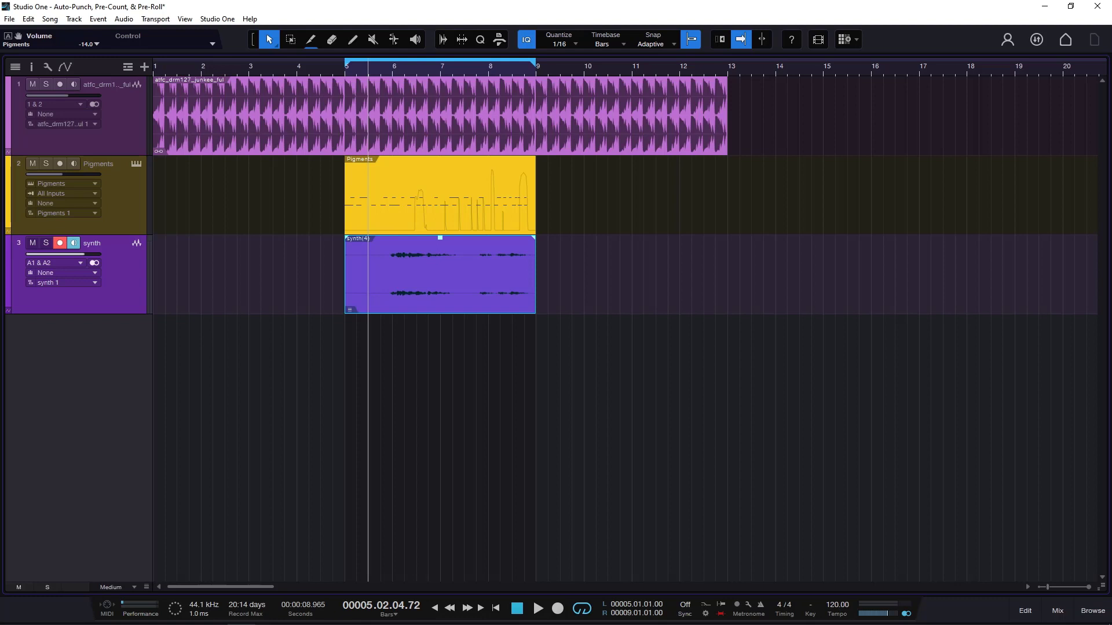
Step: Play the loop with the synth event set to Take 1 and lower the Pigments track volume to -14.7
click(349, 310)
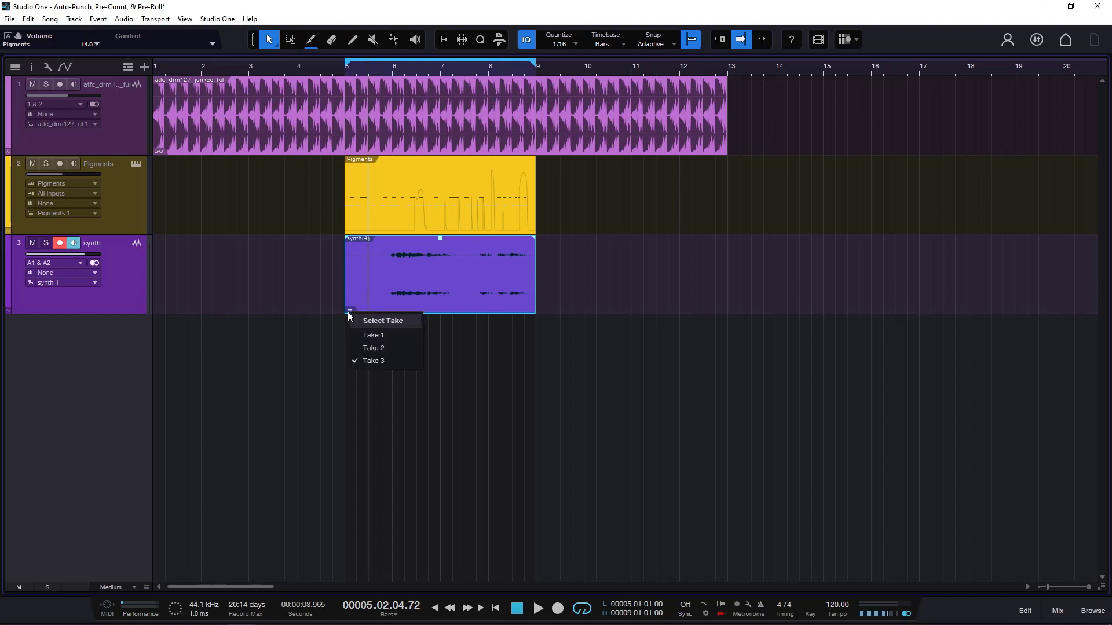
click(378, 339)
key(space)
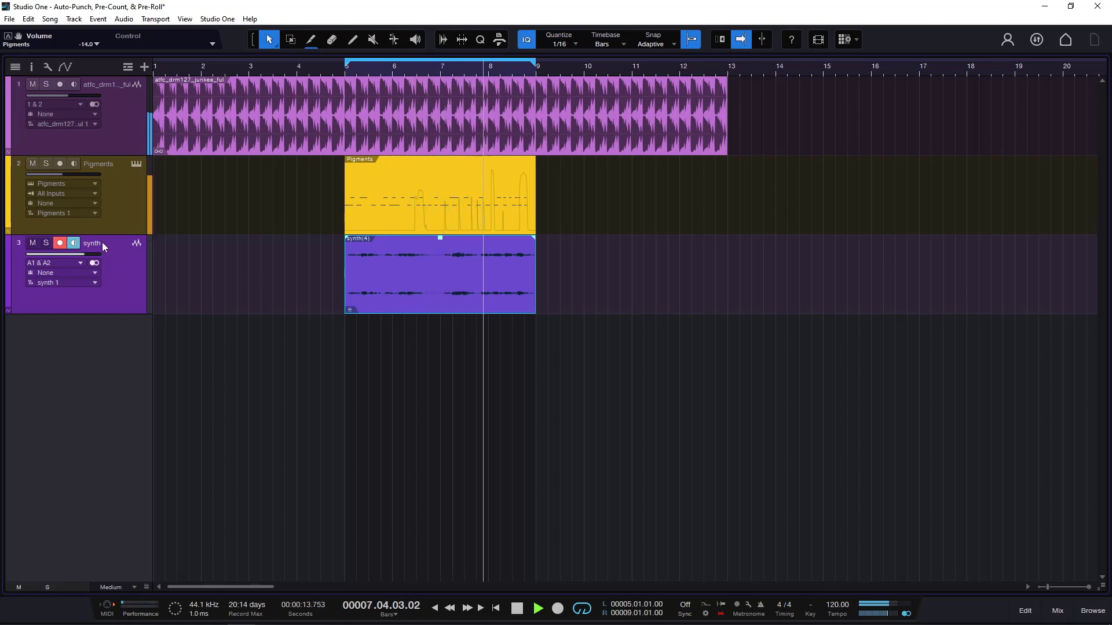
drag(74, 176, 72, 175)
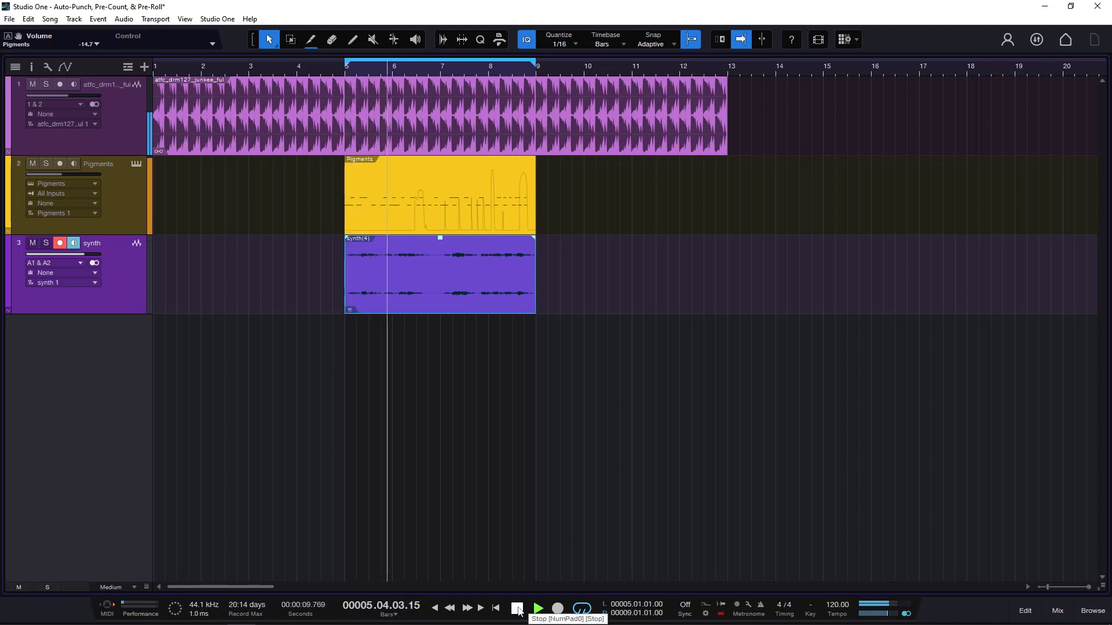
Step: Switch the synth event to Take 3 during playback, listen to it and stop
click(354, 308)
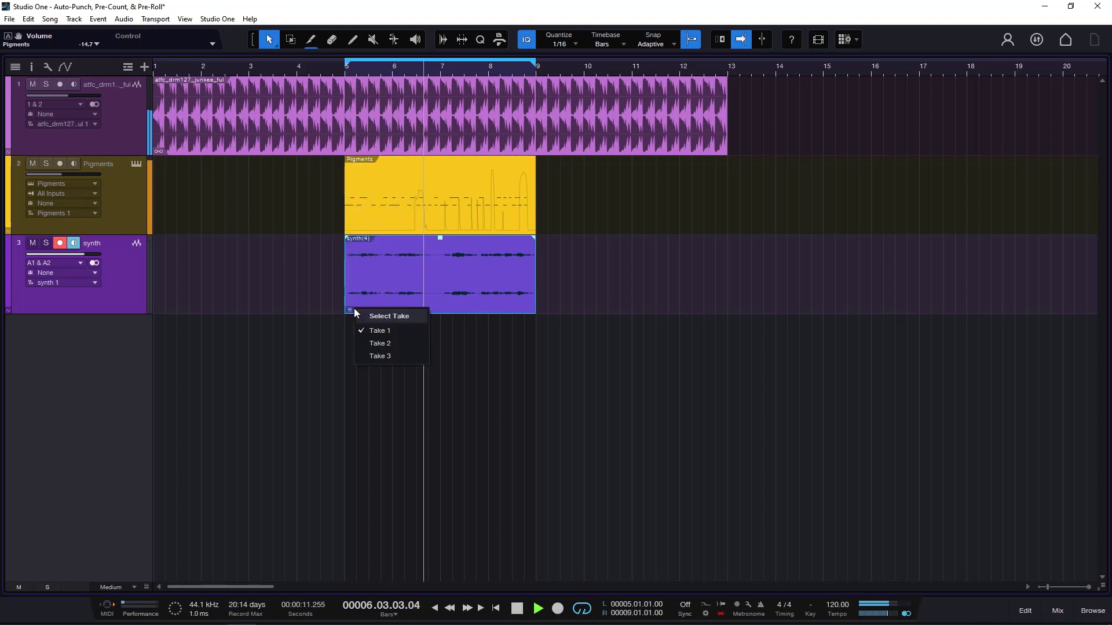
click(395, 355)
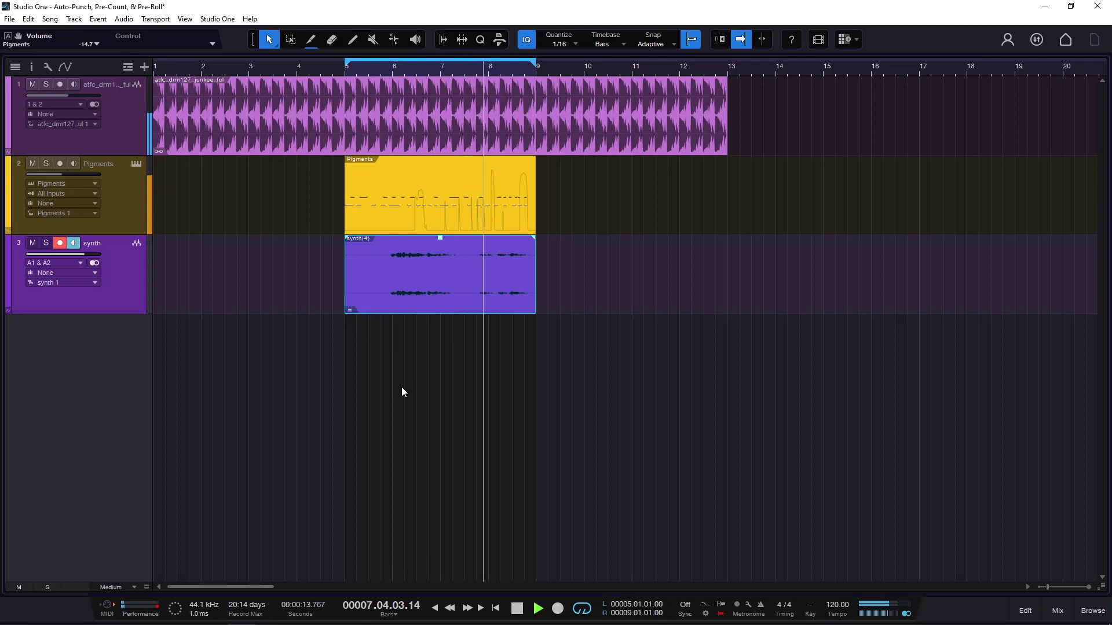
click(517, 608)
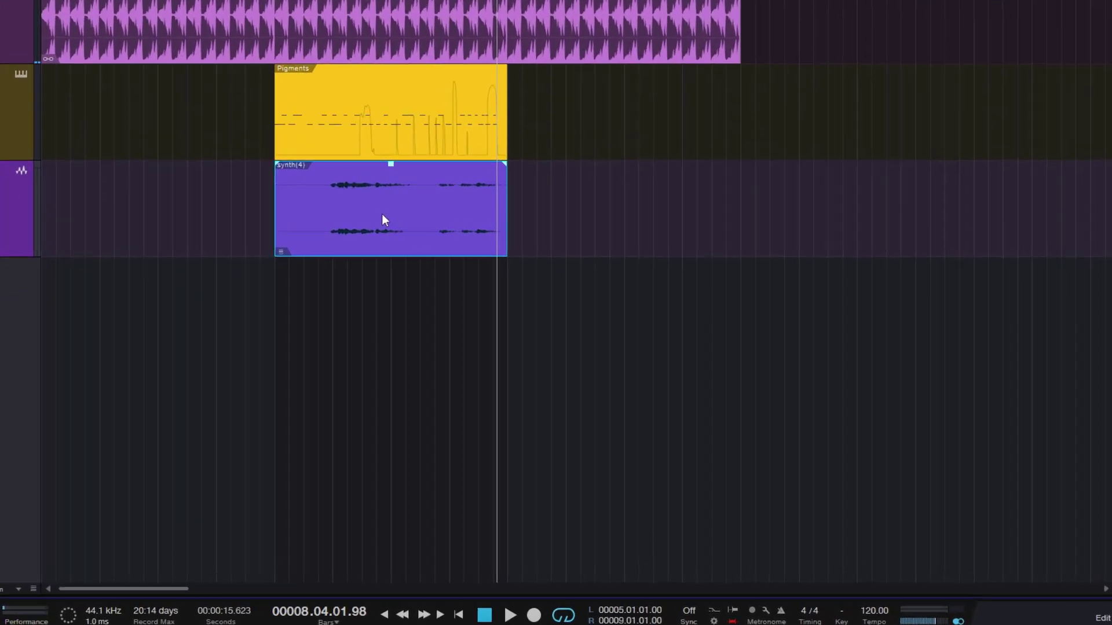
Step: Unpack the synth event's takes to separate tracks, select each resulting track in turn and undo the unpacking
right_click(433, 278)
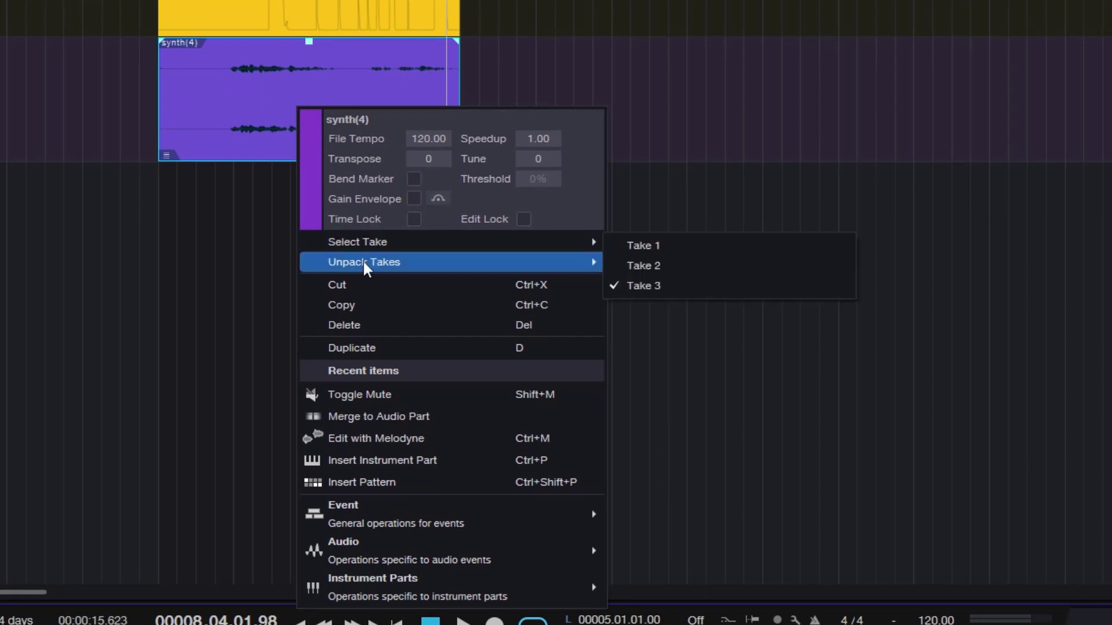
mouse_move(375, 249)
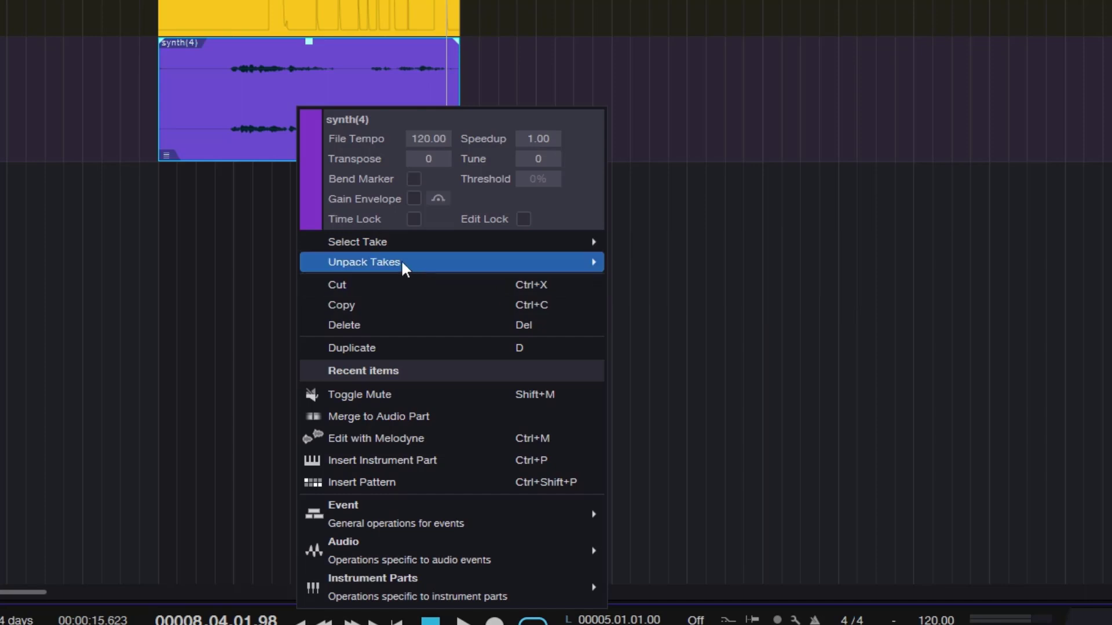
mouse_move(402, 263)
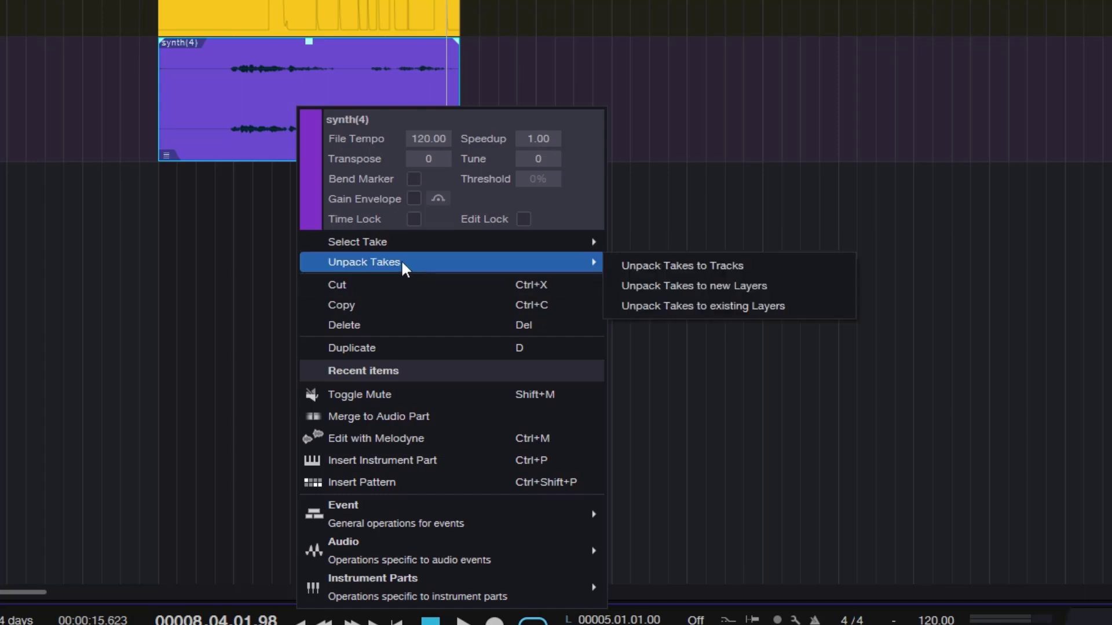
click(719, 265)
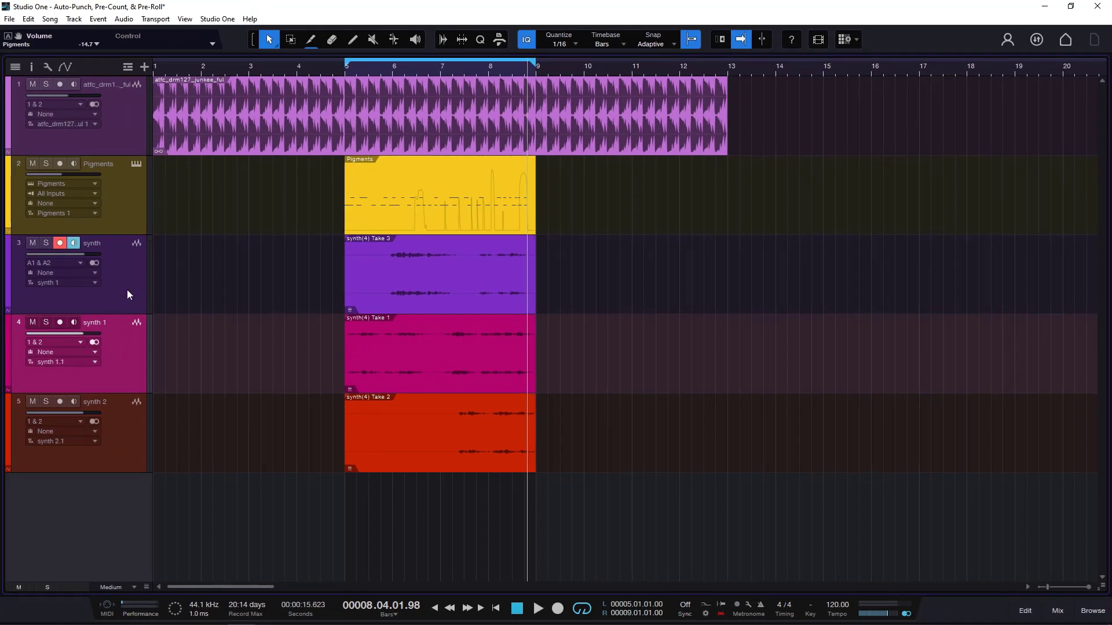
click(128, 291)
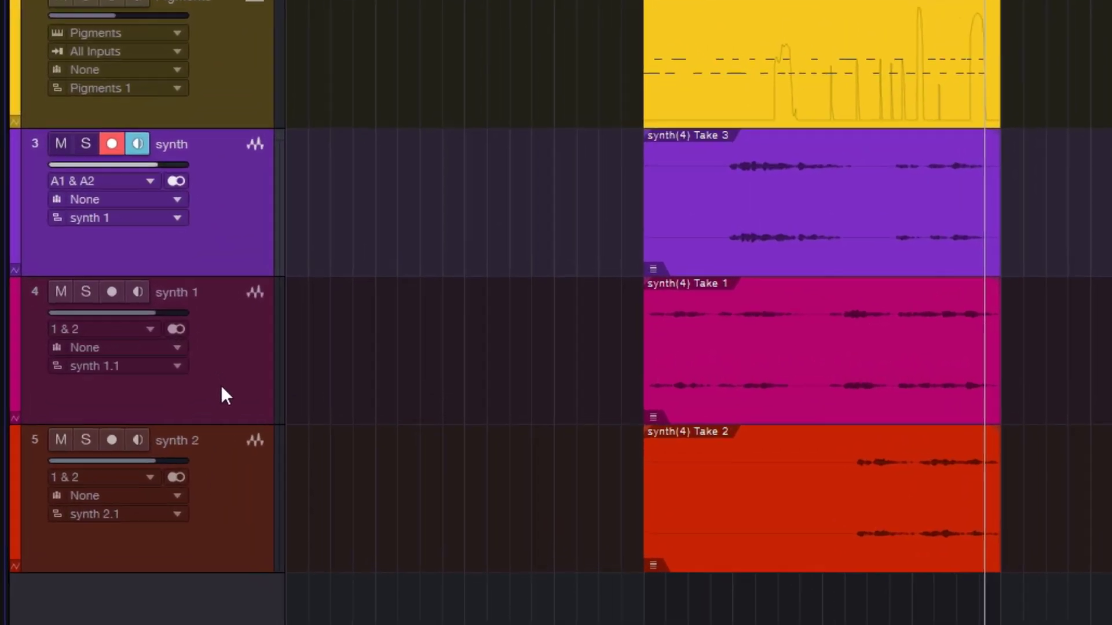
click(119, 377)
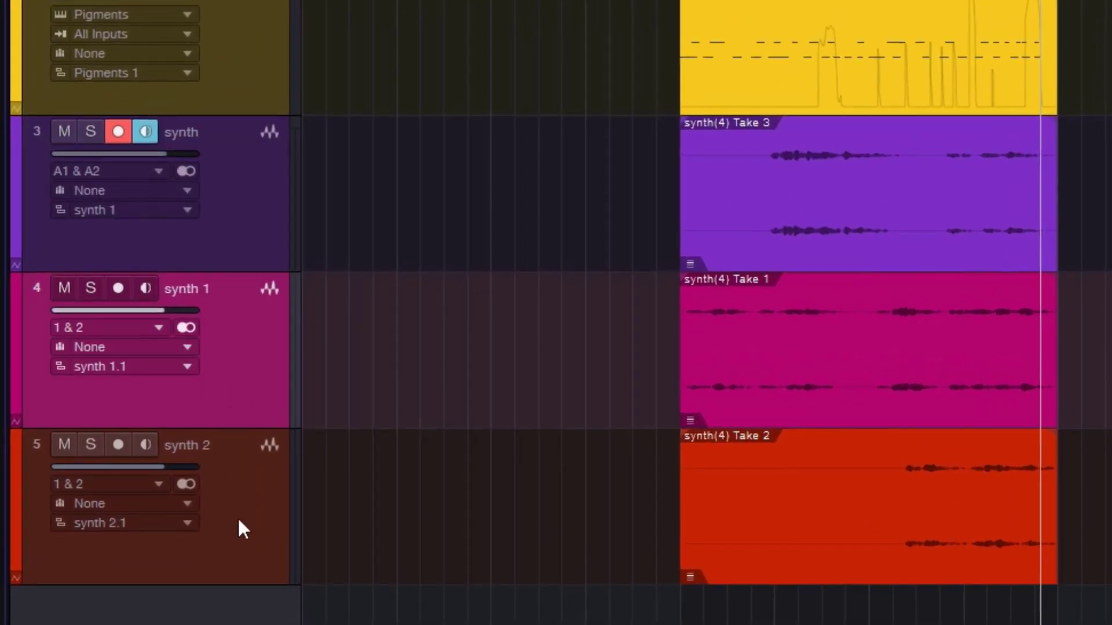
click(122, 452)
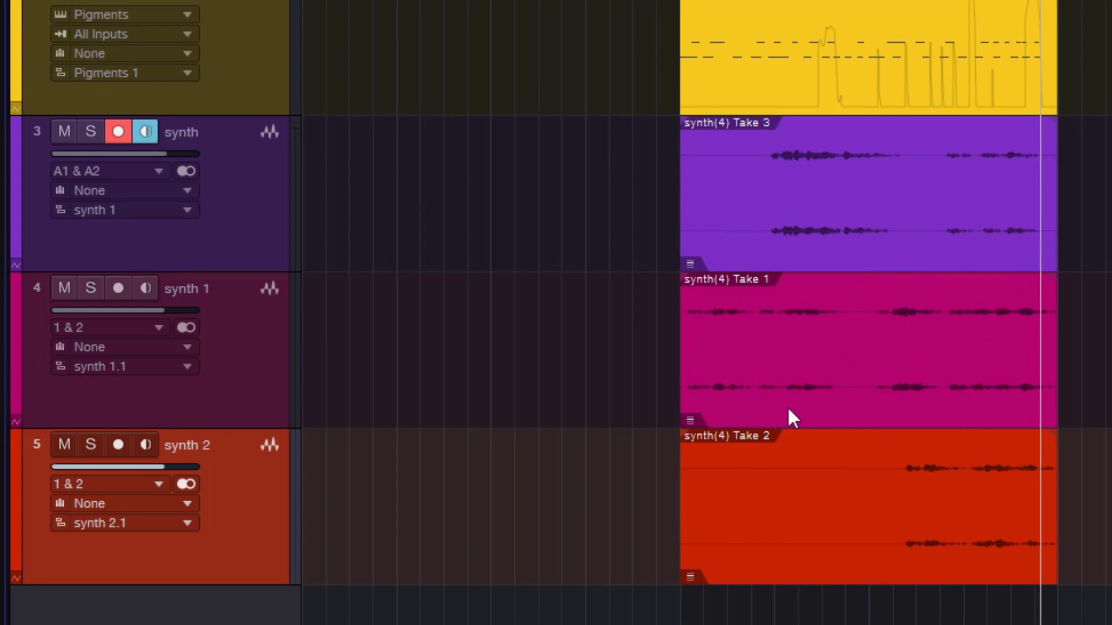
key(ctrl+shift+m)
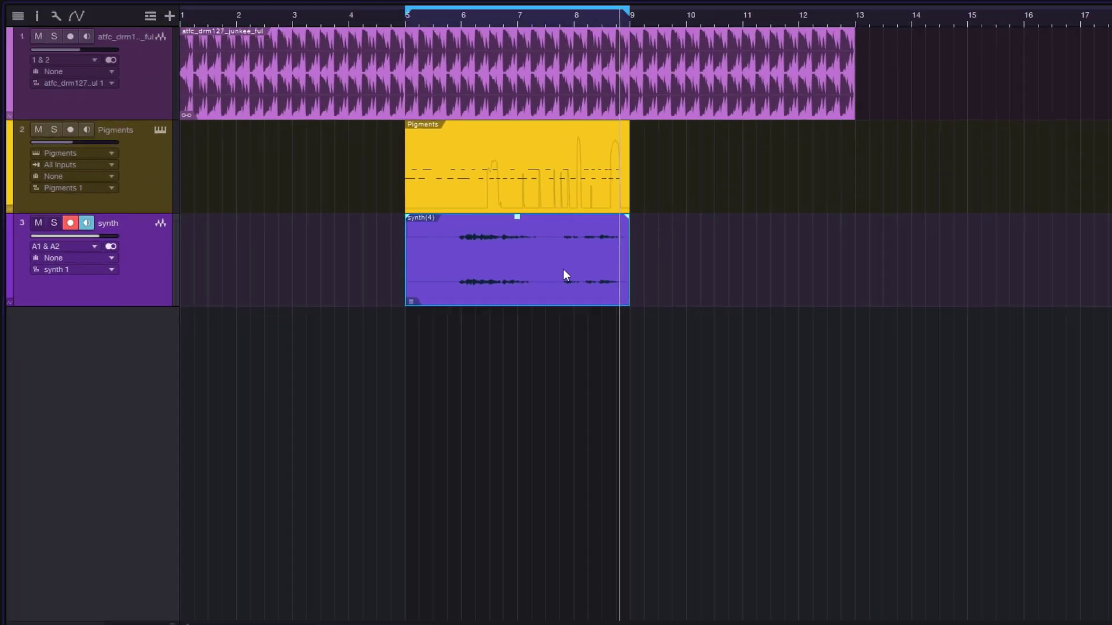
Step: Unpack the synth event's takes to new layers, play the loop and promote the synth Take 1 layer to the main track
right_click(909, 219)
mouse_move(669, 370)
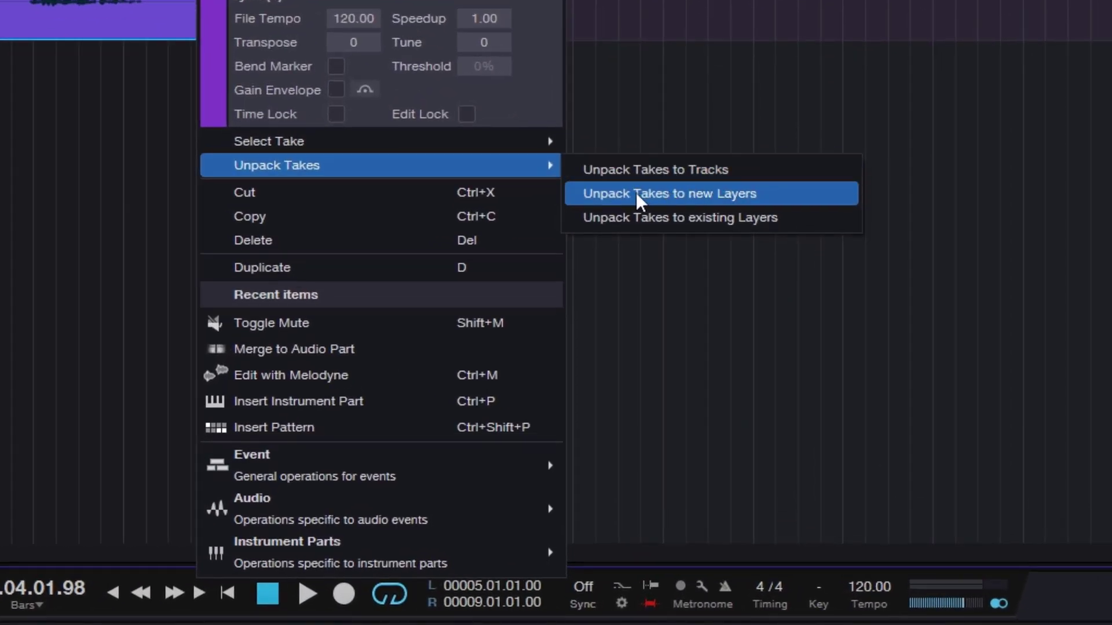
click(708, 199)
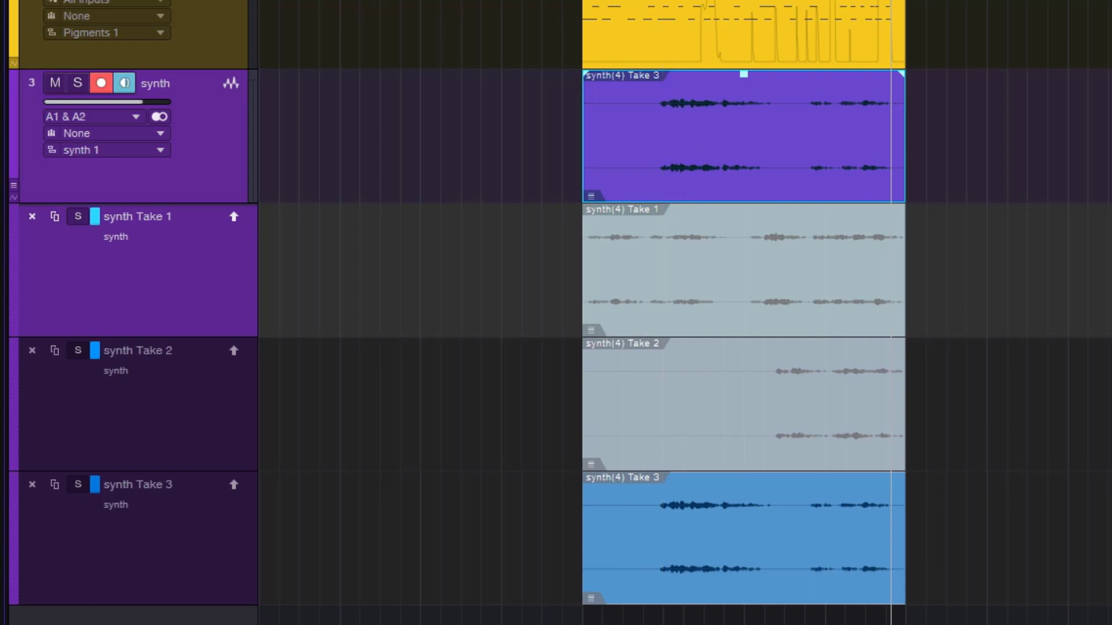
key(space)
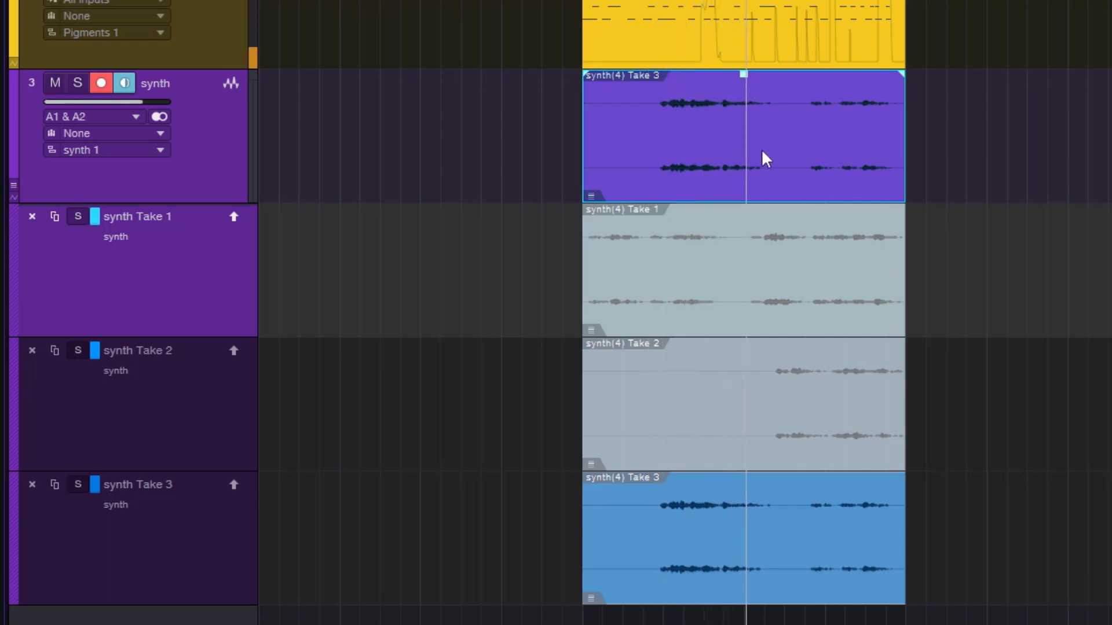
click(233, 217)
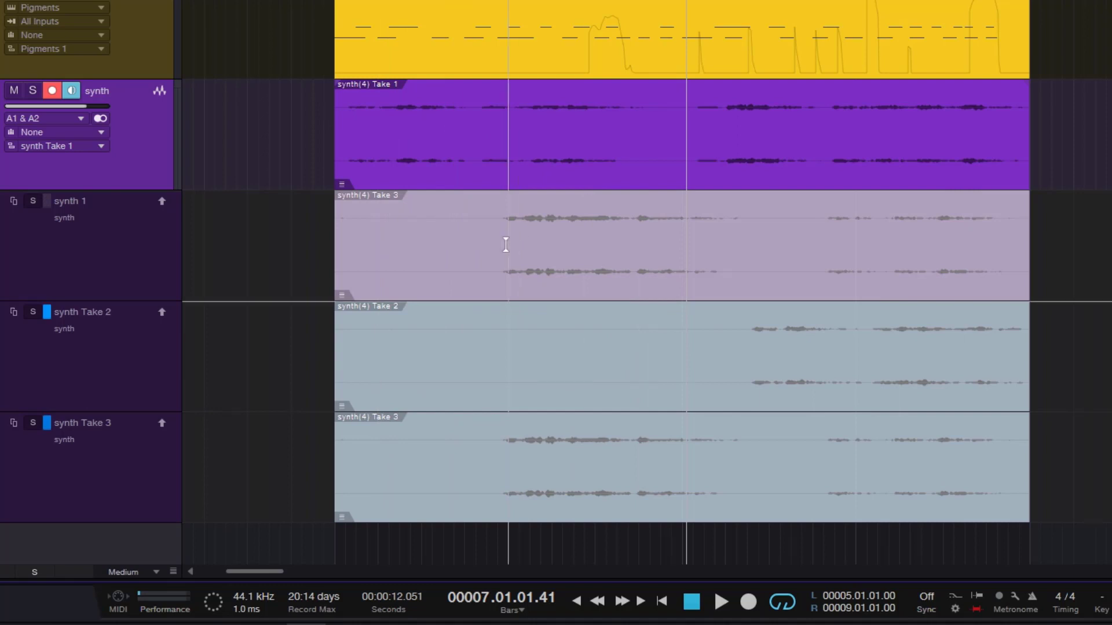
Step: Comp in Take 3 from just before bar 6 to about 7.2 and Take 2 from there to bar 9, and select all comped events
drag(501, 244, 745, 264)
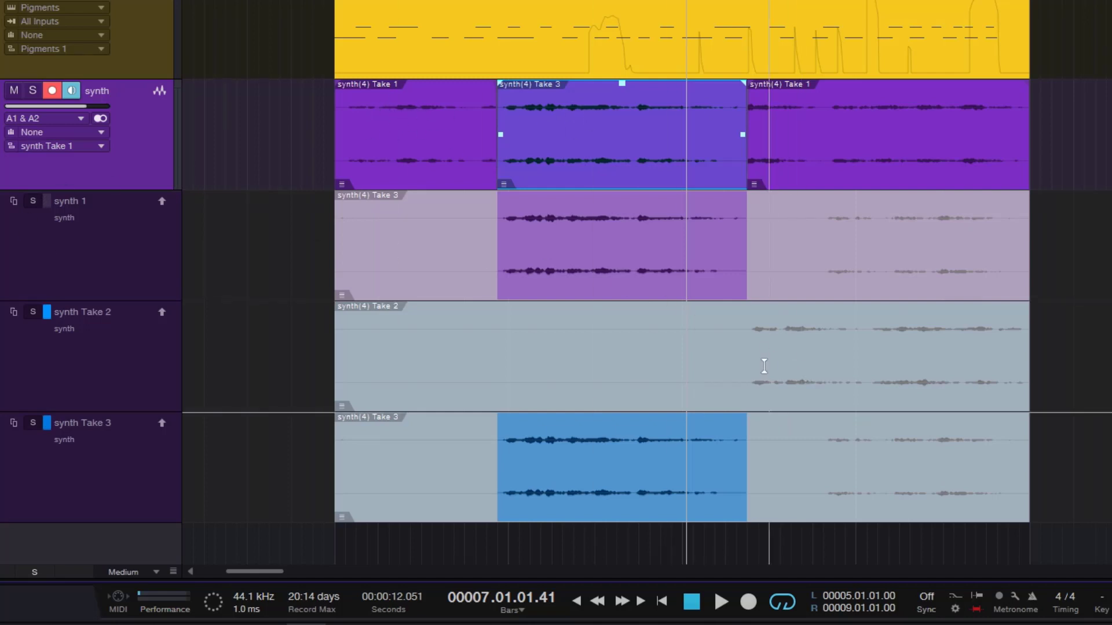
drag(747, 365, 1028, 363)
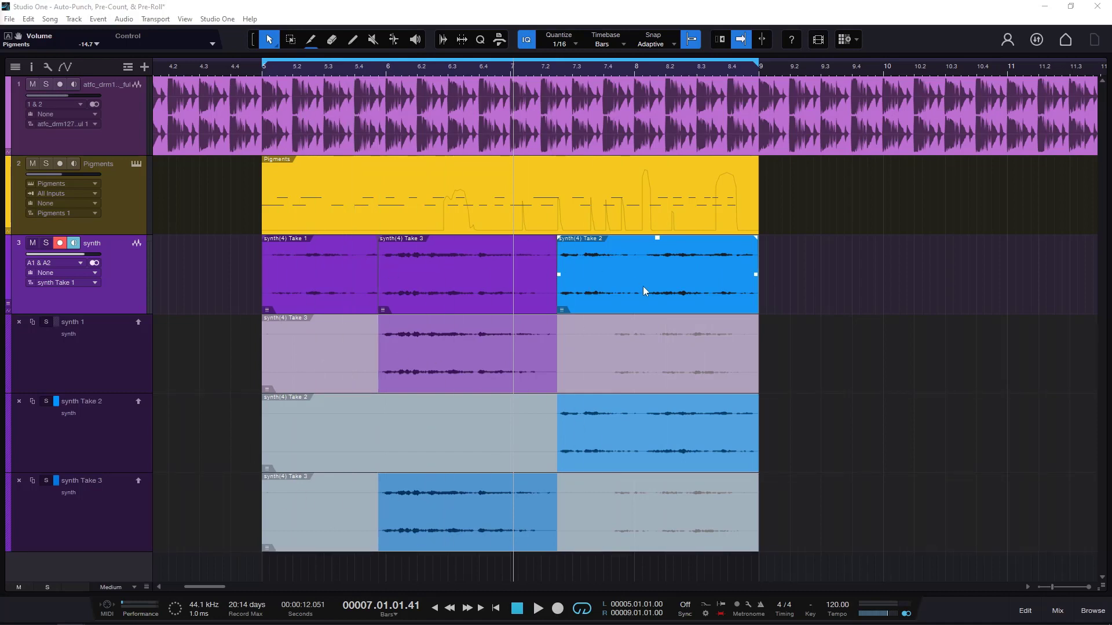
drag(245, 272, 766, 272)
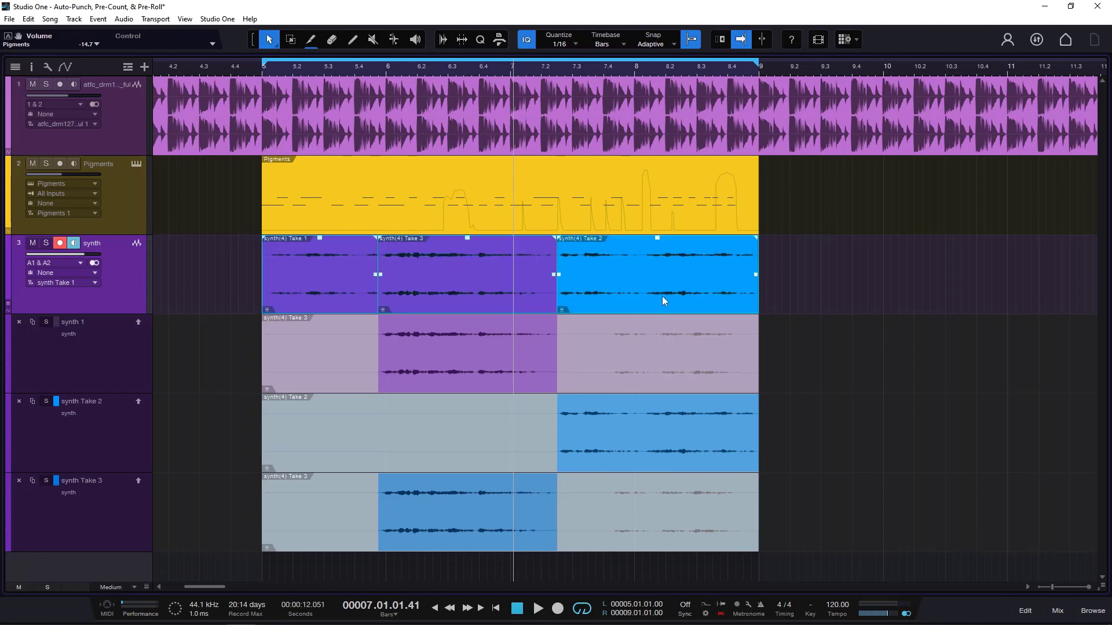
Step: Delete the comped synth events and remove all of the synth track's layers
key(Delete)
click(19, 322)
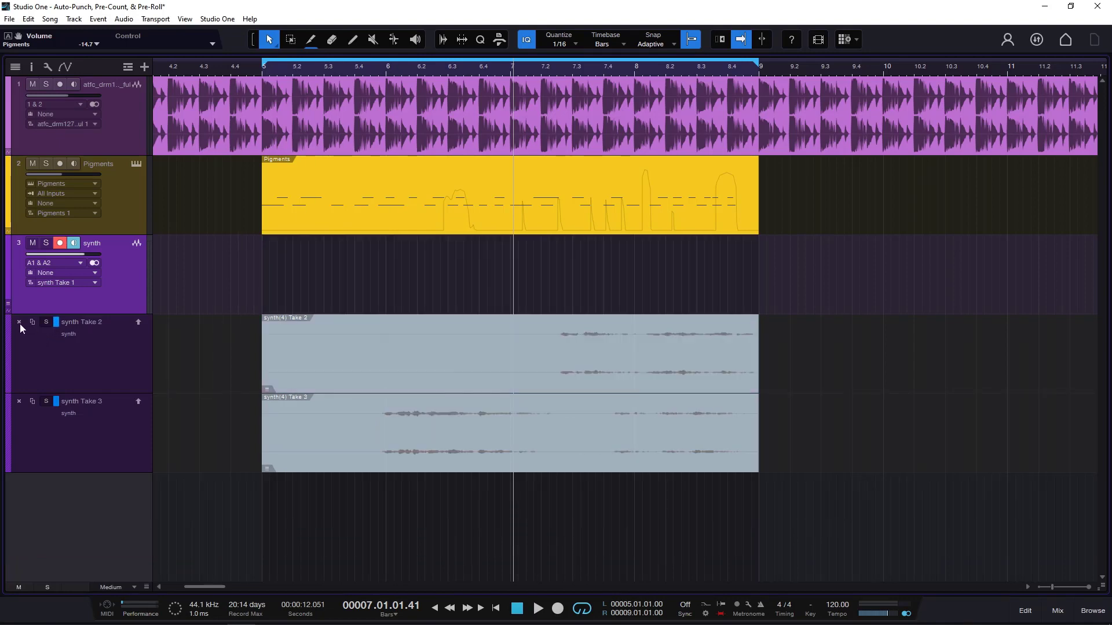
click(19, 323)
click(19, 323)
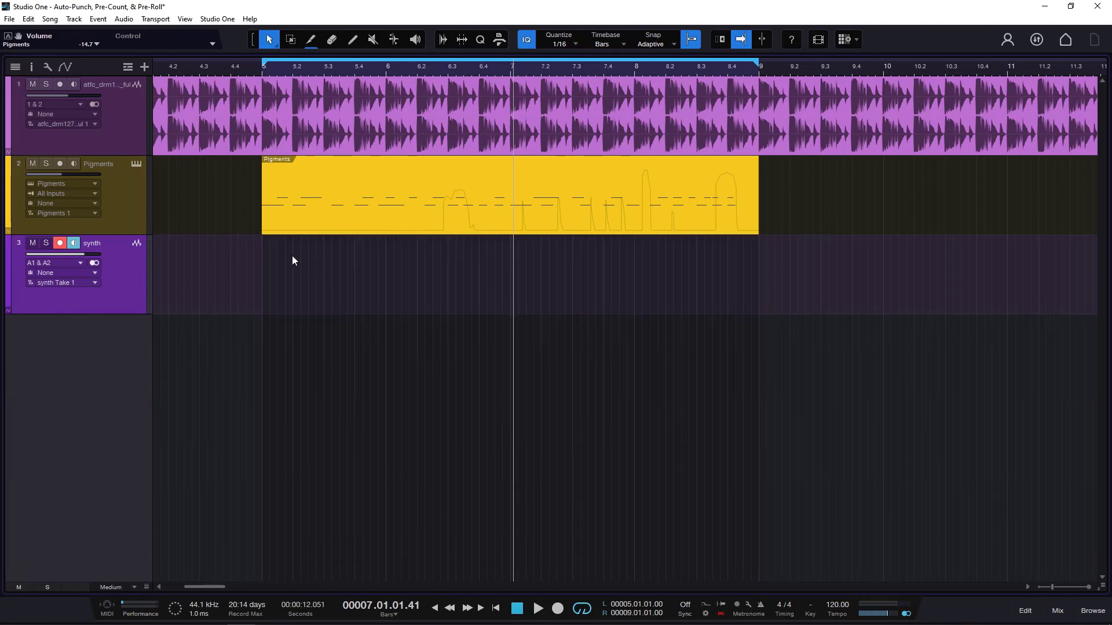
Step: Zoom out the arrangement, open the record options and turn on the Takes to Layers record mode
key(w)
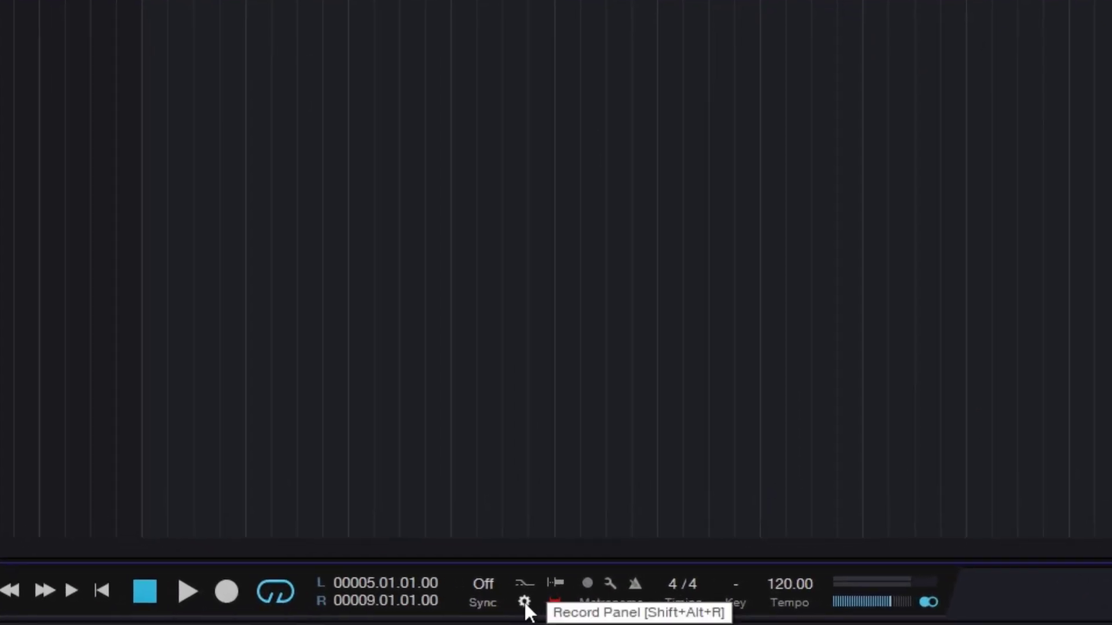
click(525, 603)
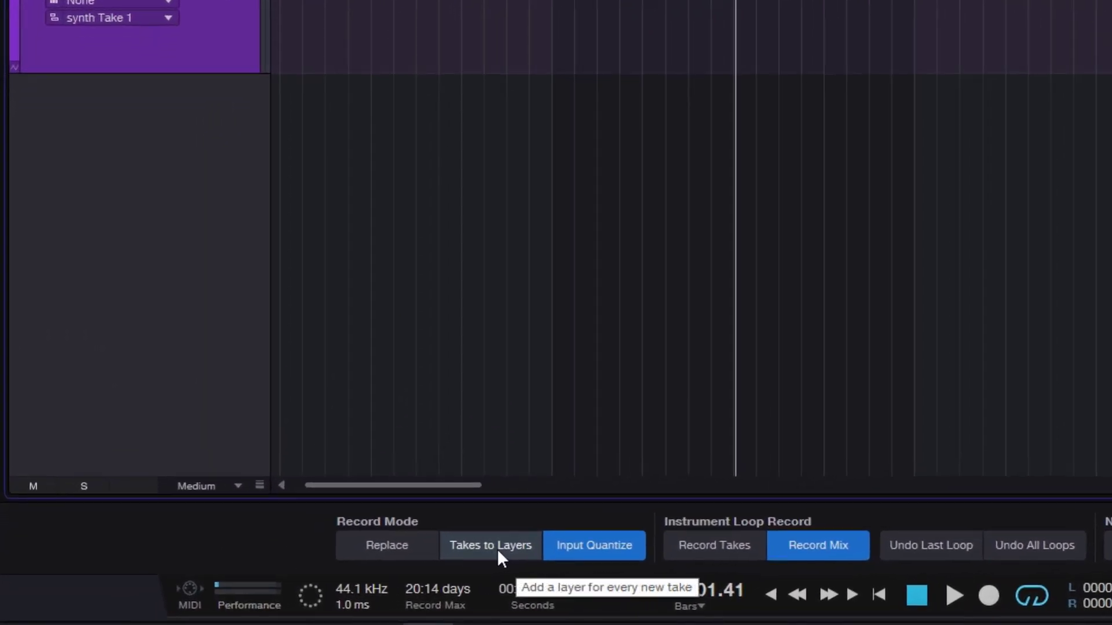
click(496, 548)
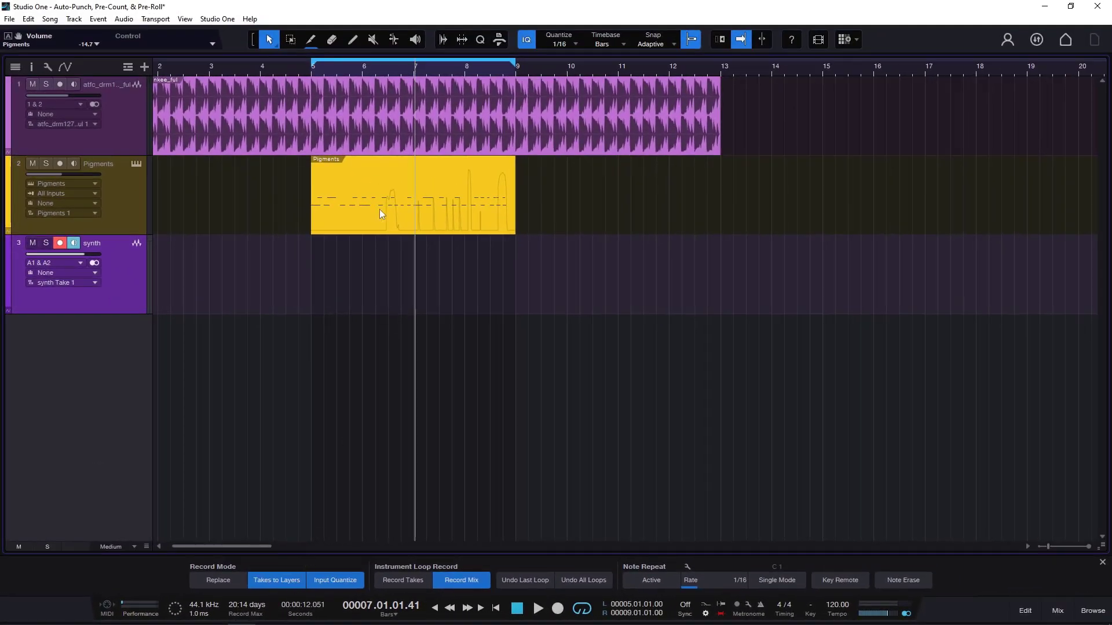
Step: Start from bar 4, loop-record two synth takes over bars 5–9 and stop
click(264, 68)
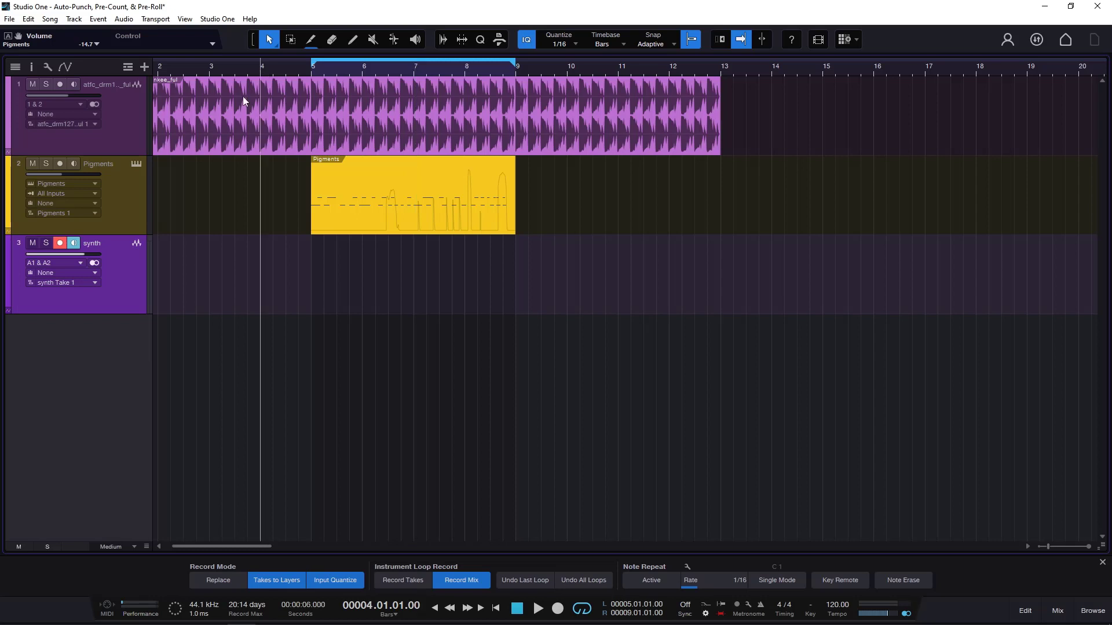
key(space)
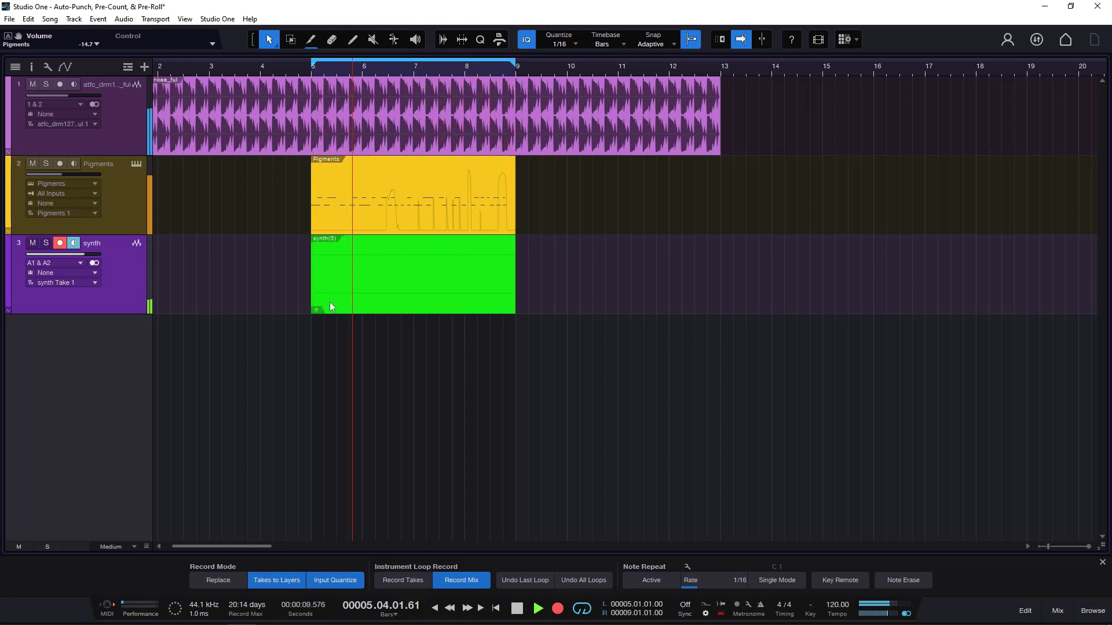
key(space)
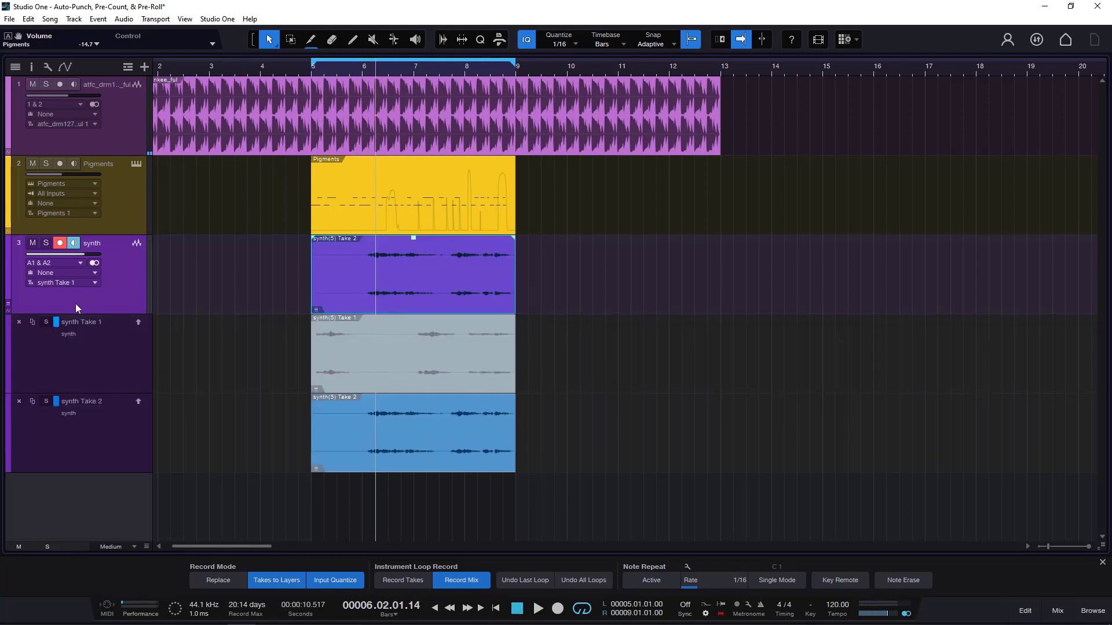
Step: Examine the synth event's layer and take options and the synth track's layer settings in the inspector
right_click(433, 283)
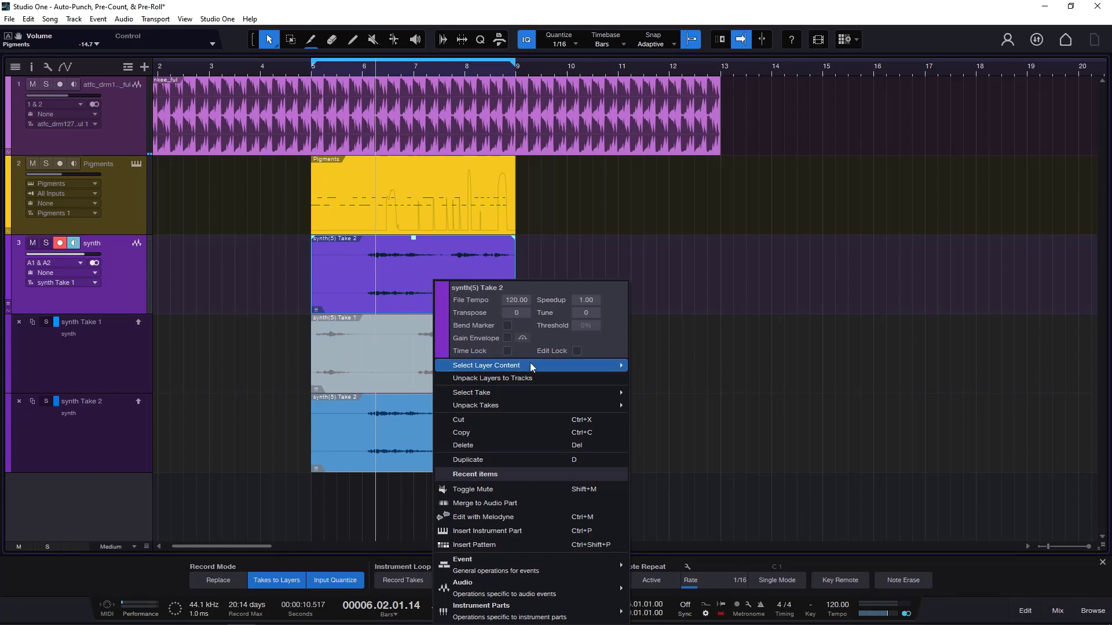
click(588, 5)
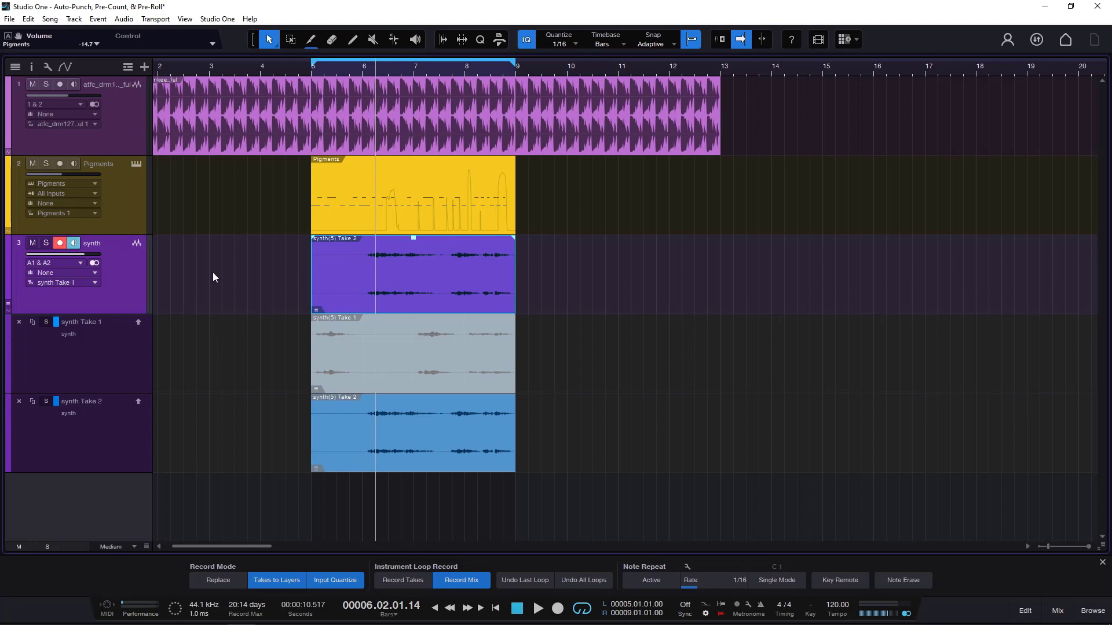
click(31, 68)
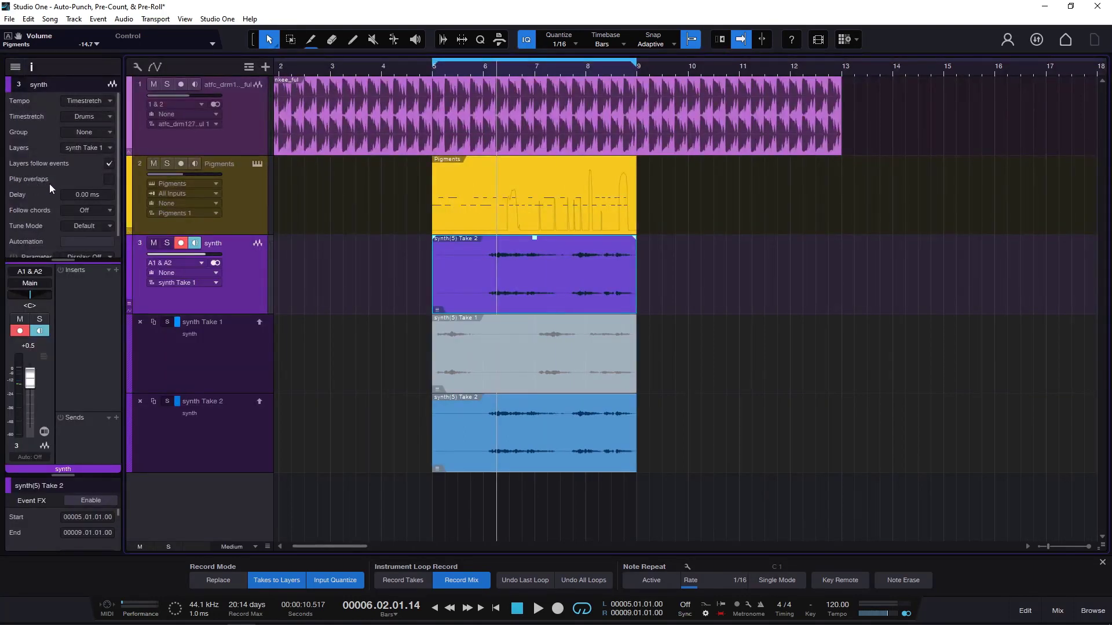
click(31, 68)
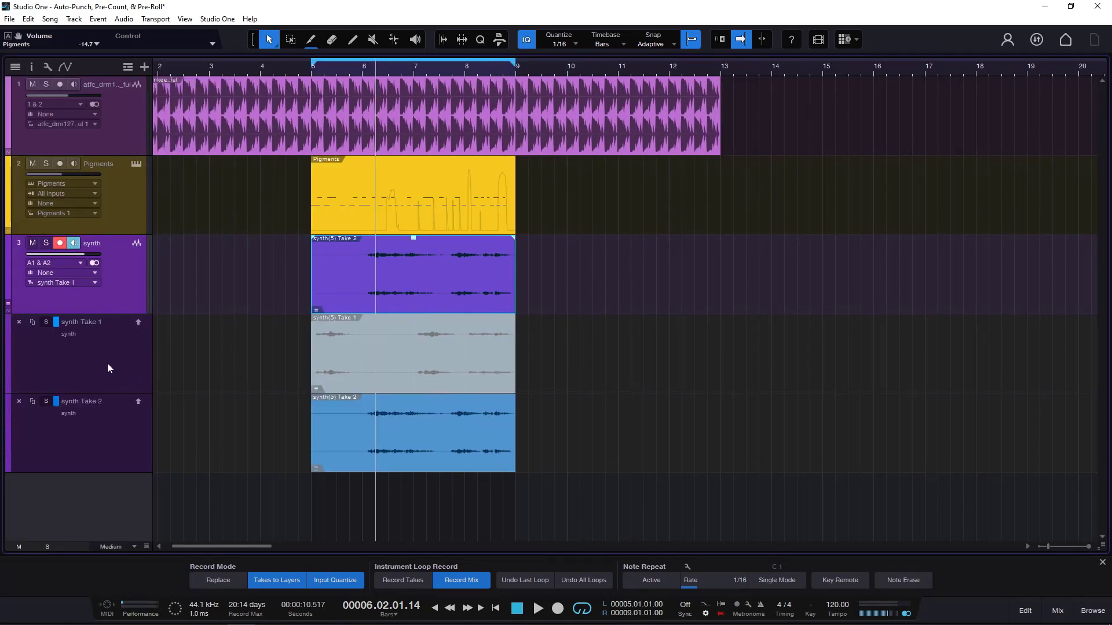
Step: Remove both synth take layers and unpack the synth event's takes to new layers
click(19, 322)
click(19, 322)
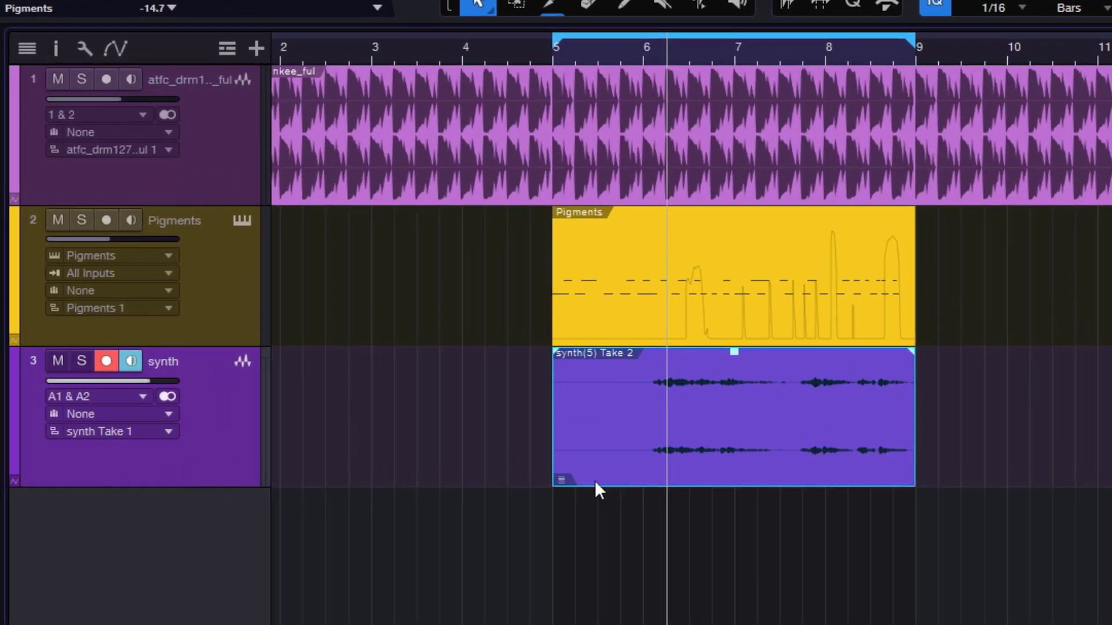
click(559, 479)
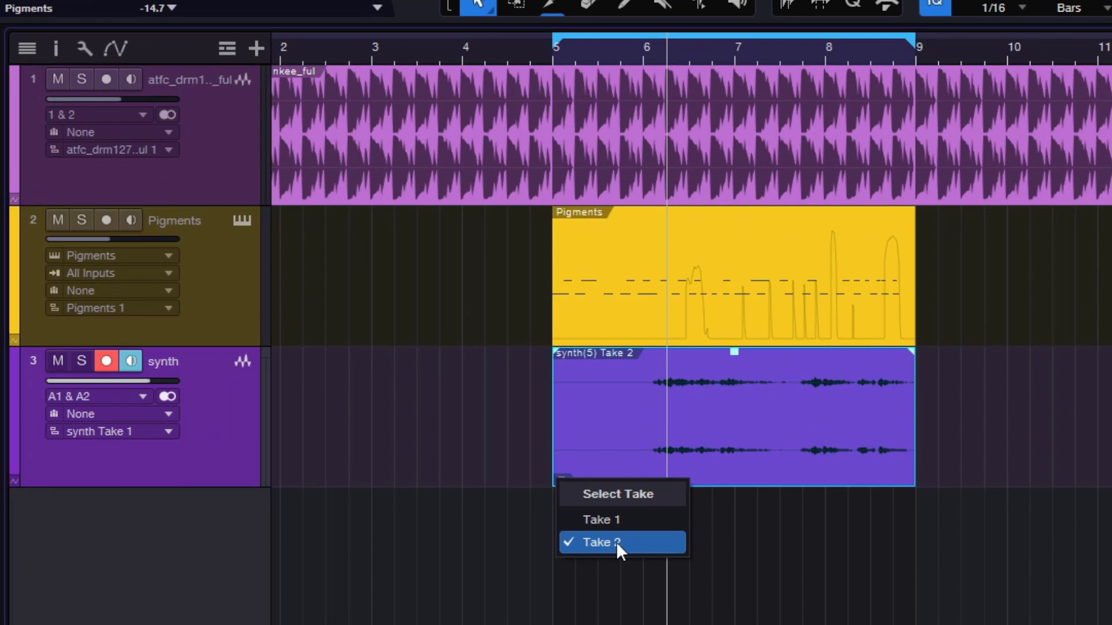
right_click(807, 456)
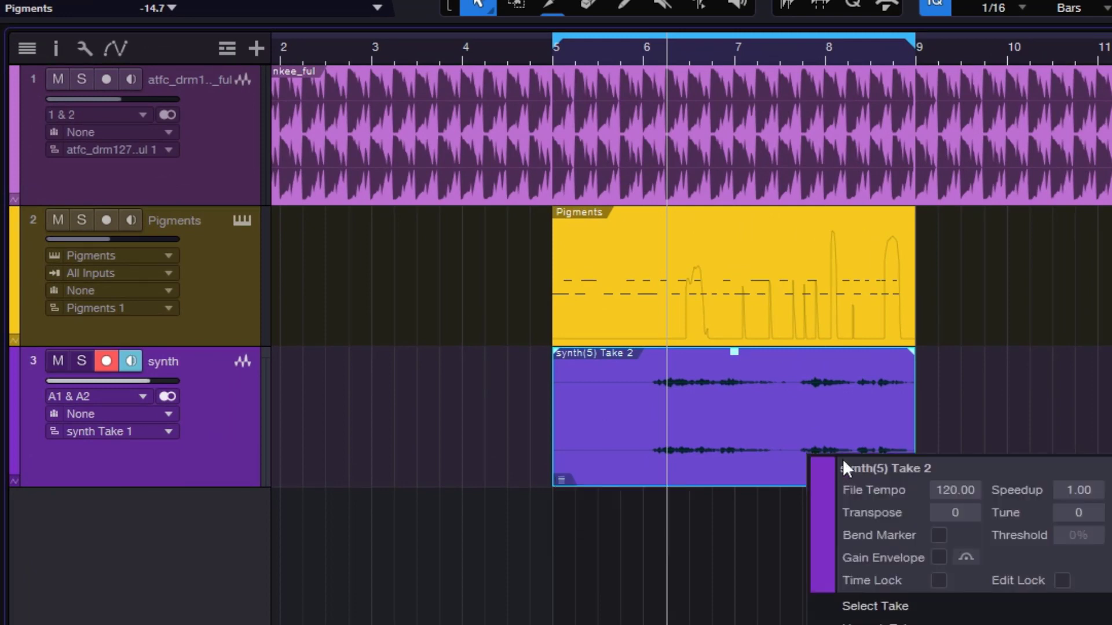
click(121, 466)
right_click(777, 443)
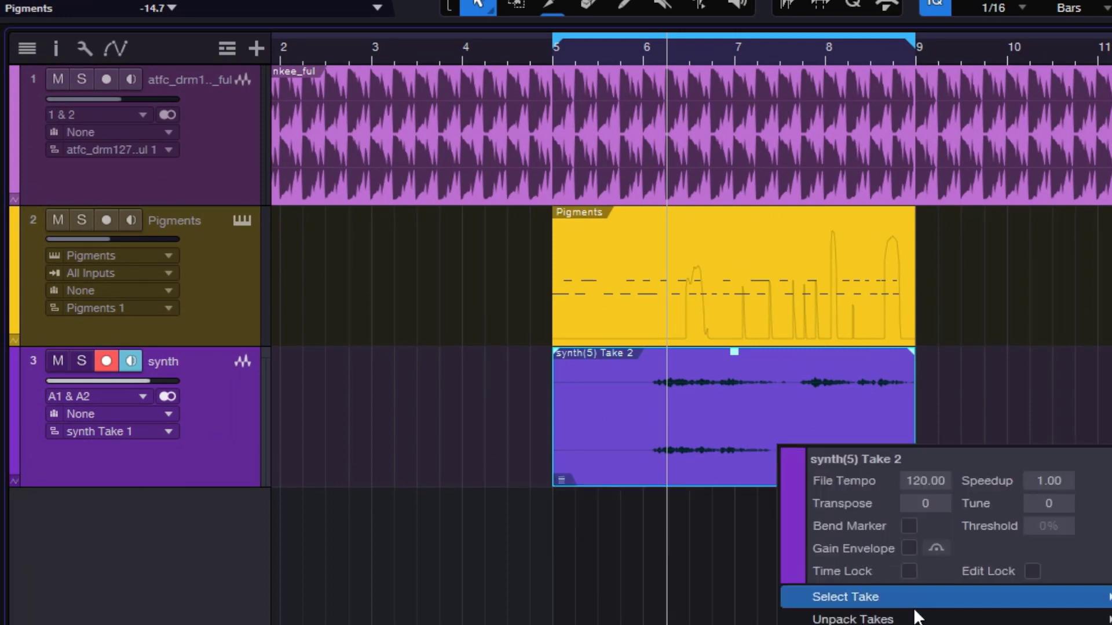
mouse_move(925, 599)
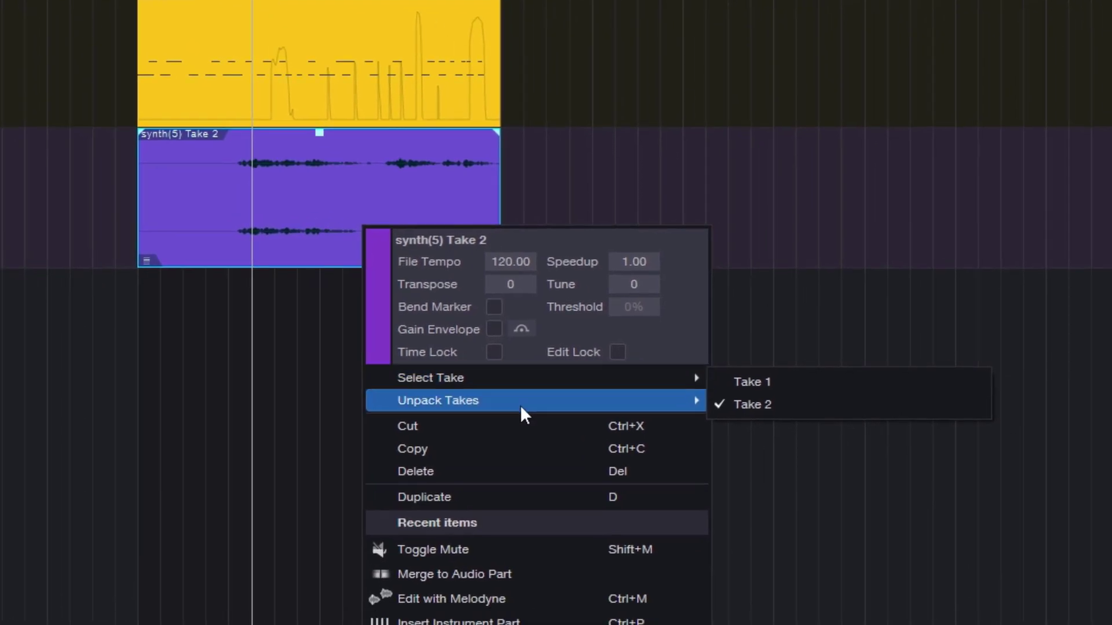
mouse_move(520, 405)
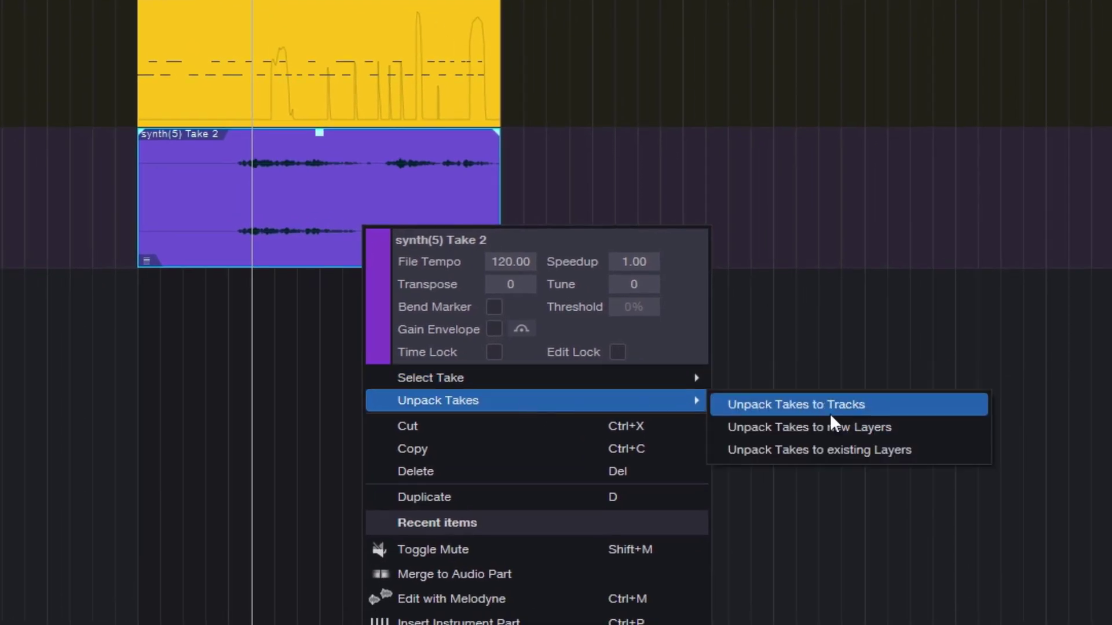
click(808, 430)
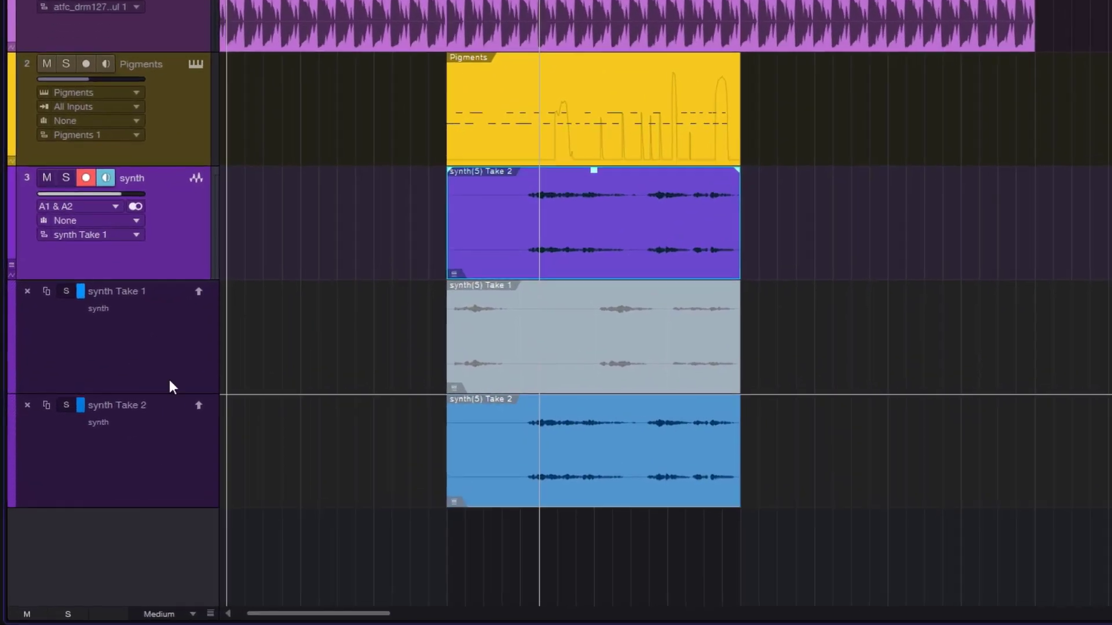
Step: Promote the synth Take 1 layer to the main track and collapse the synth track's layers
click(14, 253)
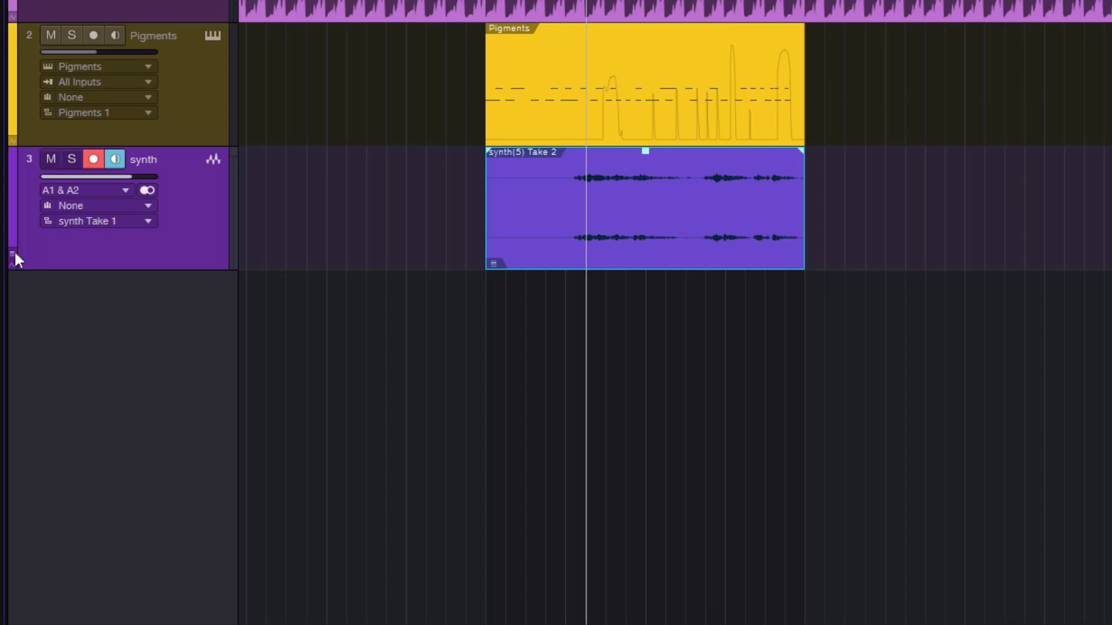
click(14, 253)
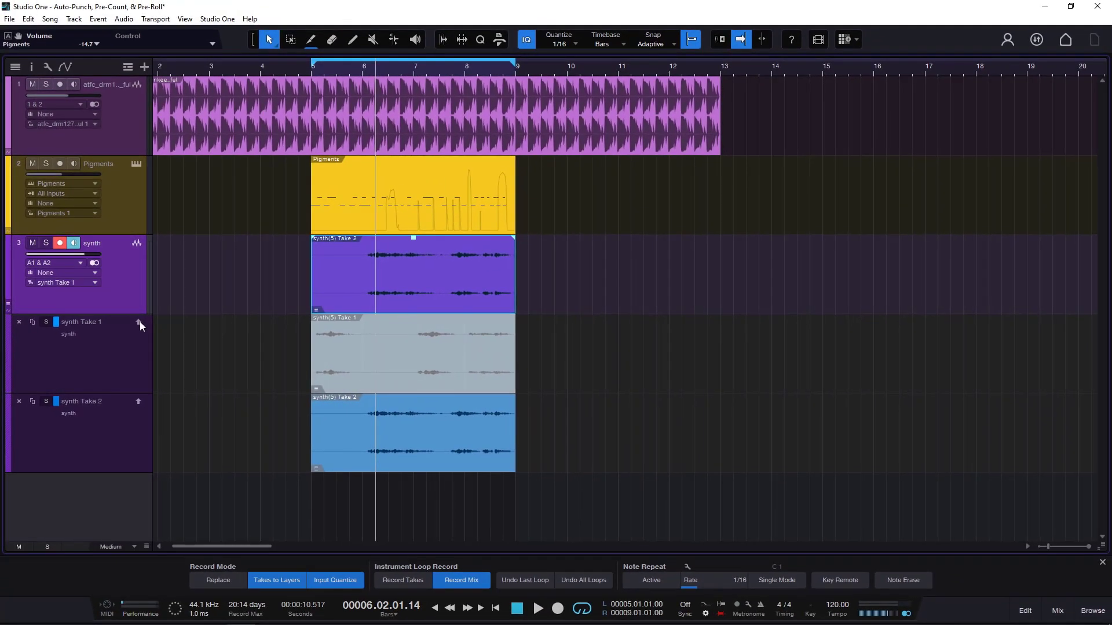
click(139, 322)
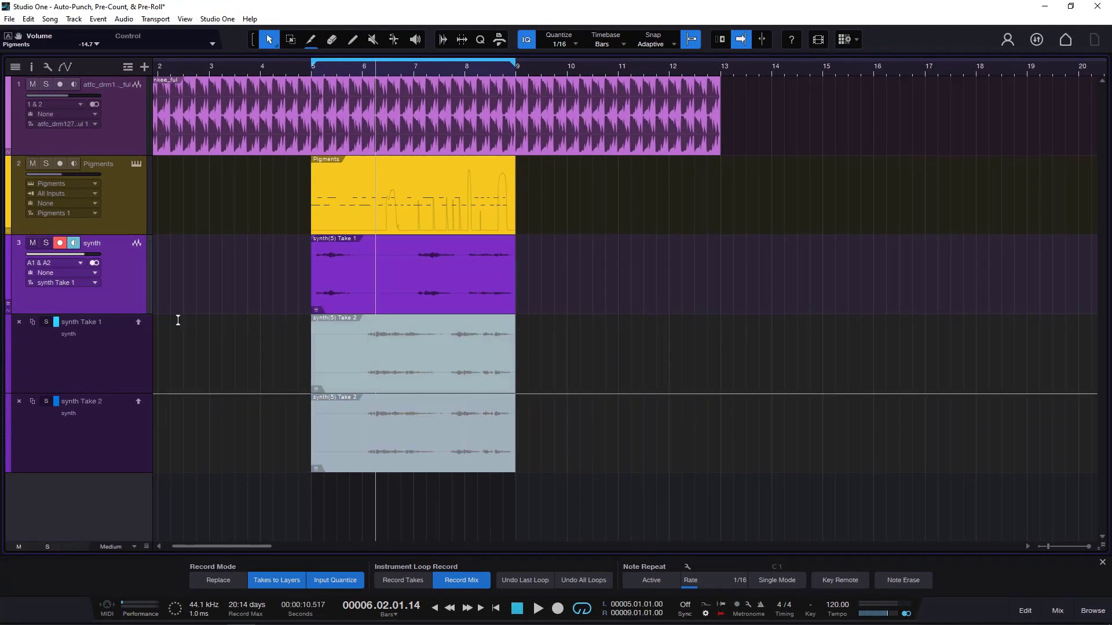
click(9, 301)
Step: Delete the Pigments event over bars 5–9 and turn off record arming and monitoring on the synth track
click(129, 211)
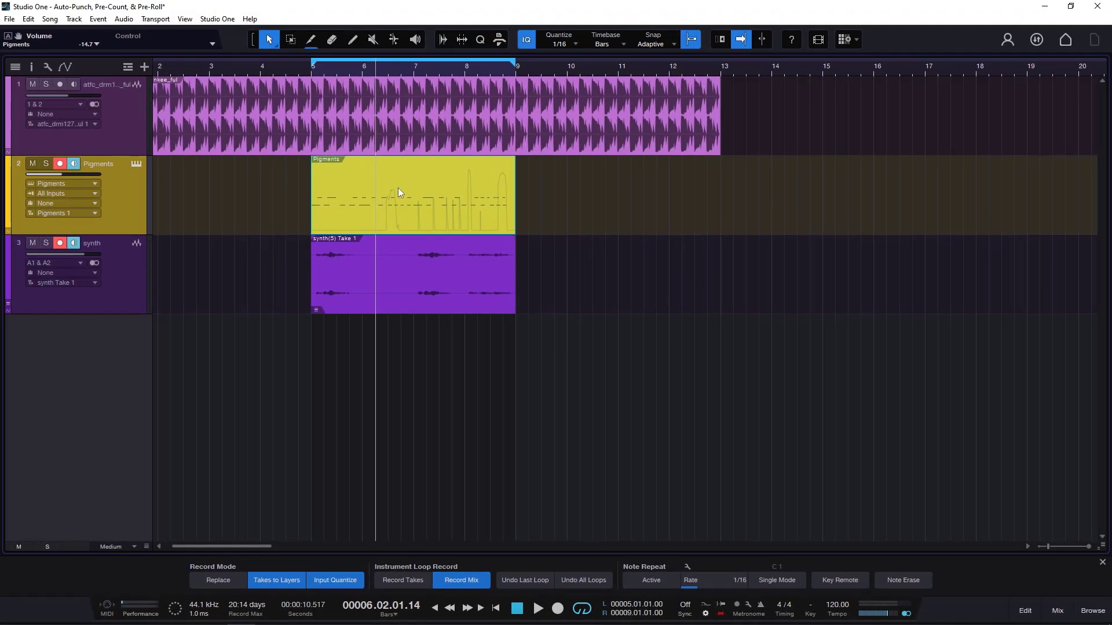
key(Delete)
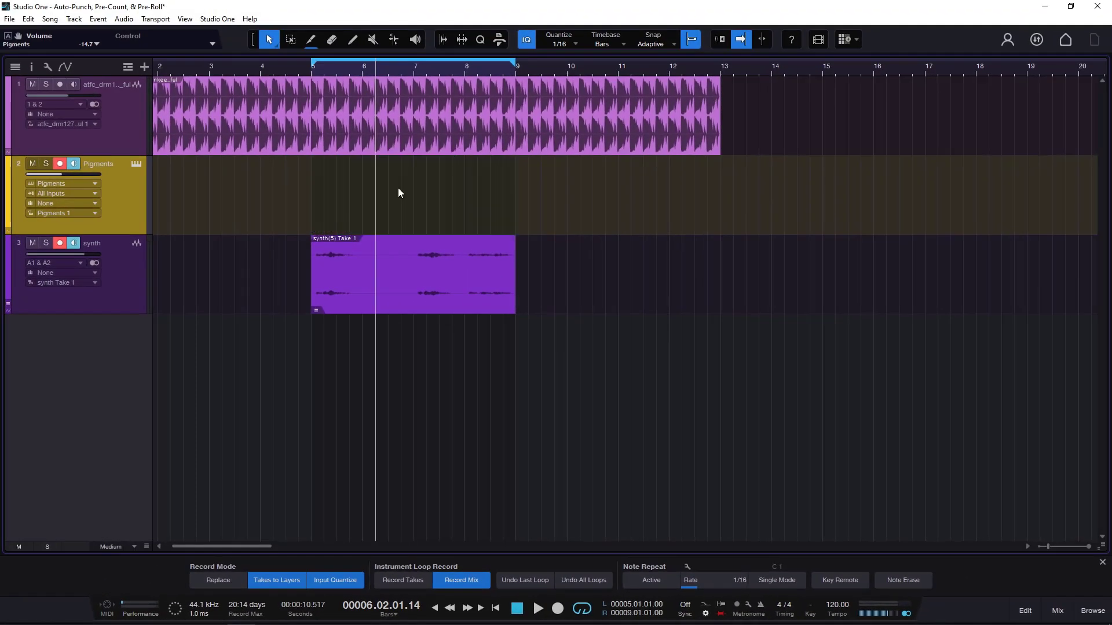
click(60, 243)
click(74, 244)
Step: Set the instrument loop recording to Record Takes with Record Mix turned off
click(235, 71)
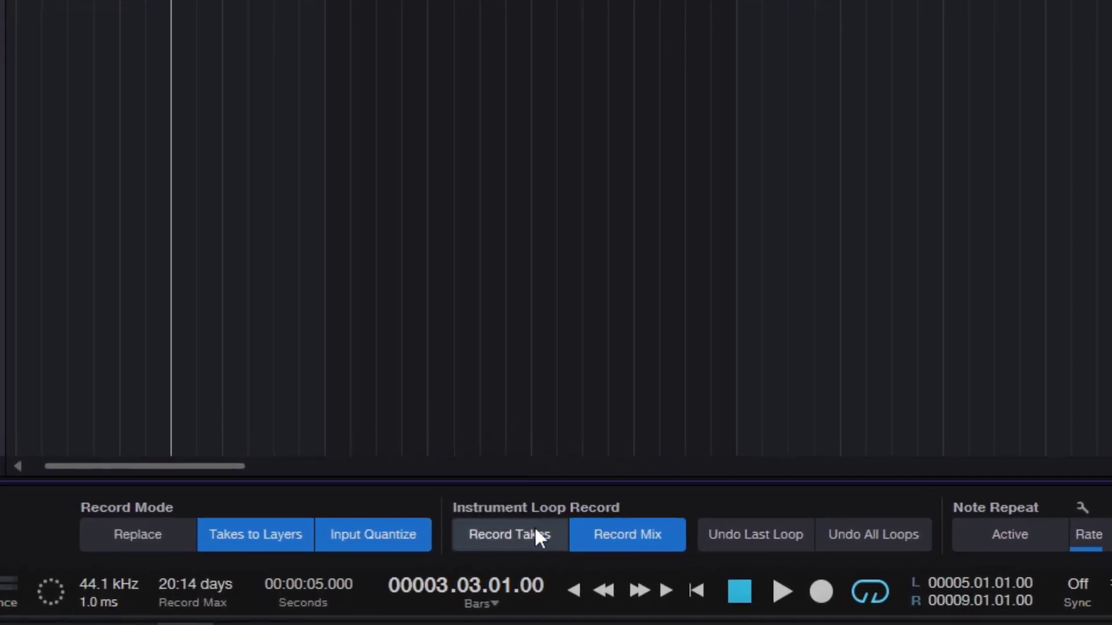
click(510, 534)
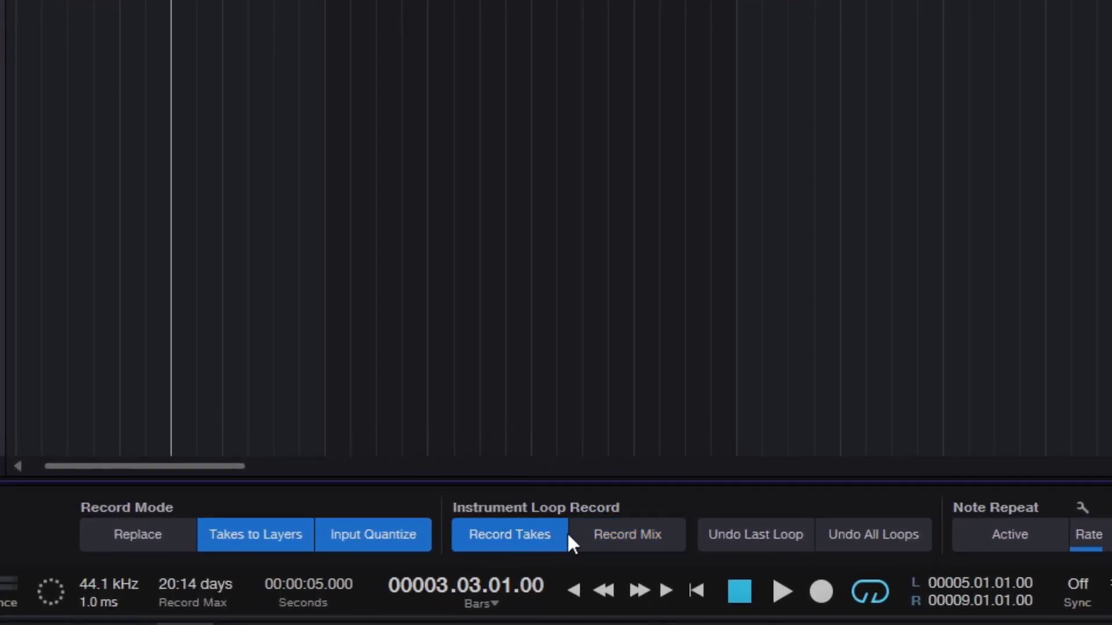
click(643, 538)
click(543, 540)
click(542, 539)
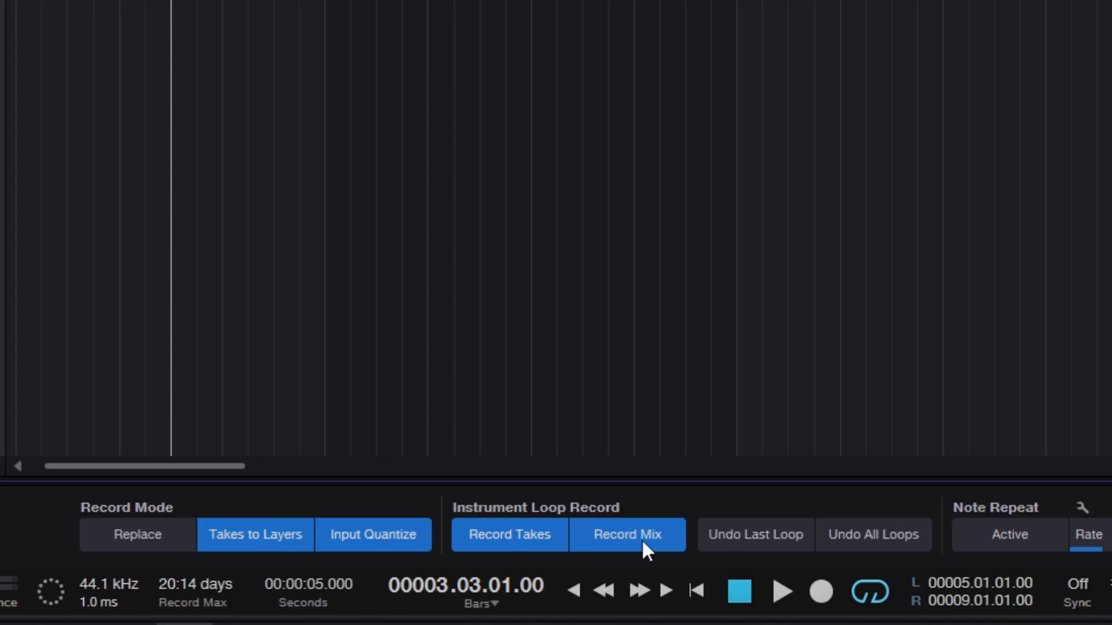
click(534, 541)
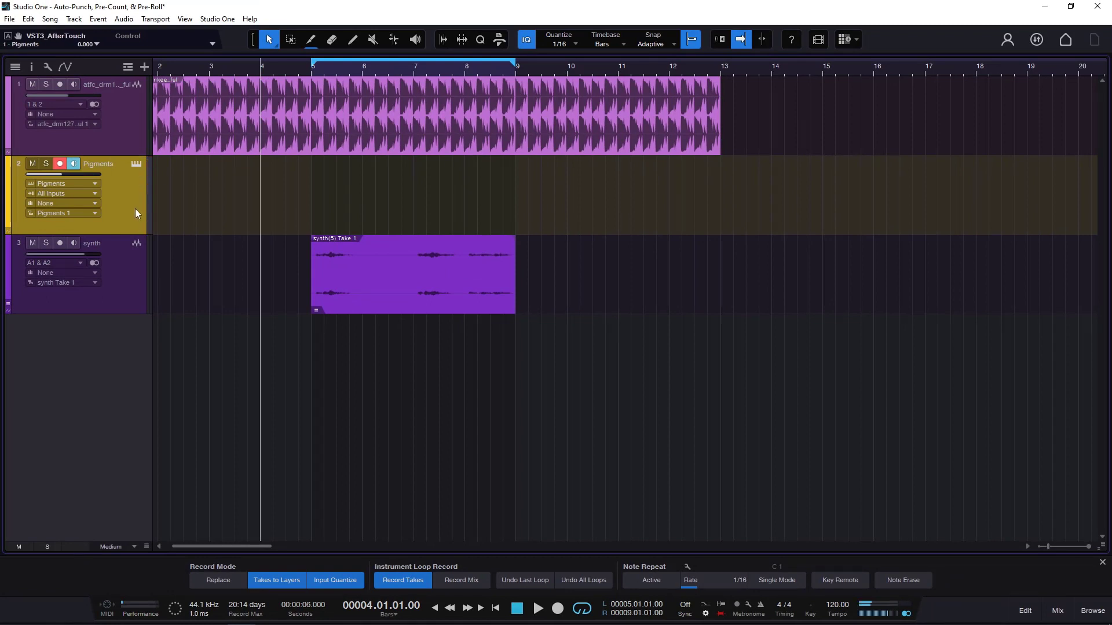
Step: Start from bar 4, loop-record two Pigments takes over bars 5–9 and stop
key(space)
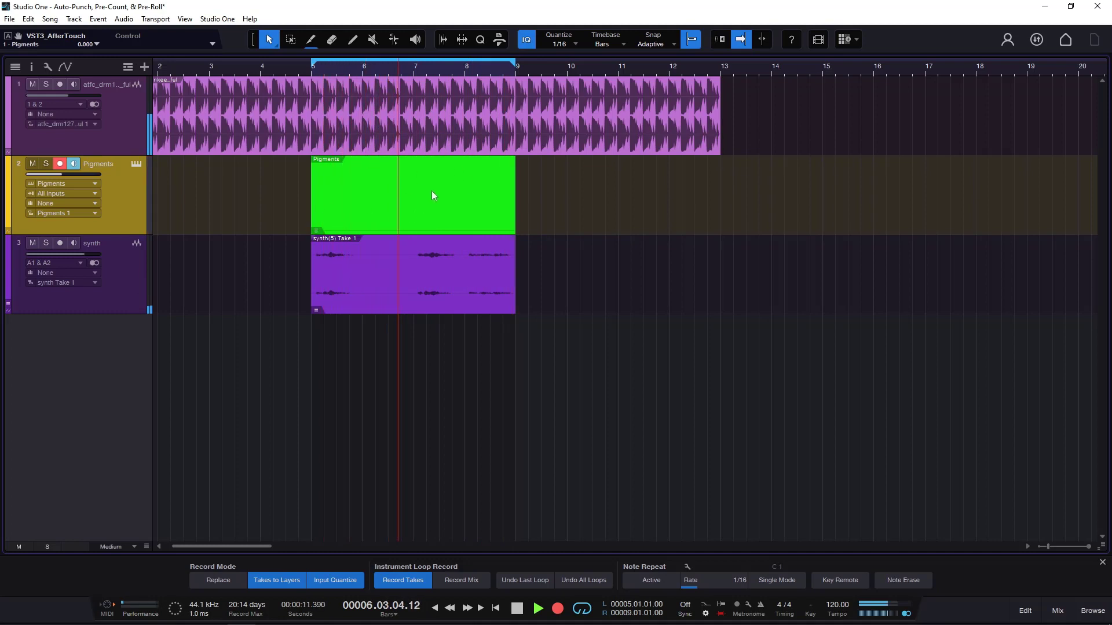
key(space)
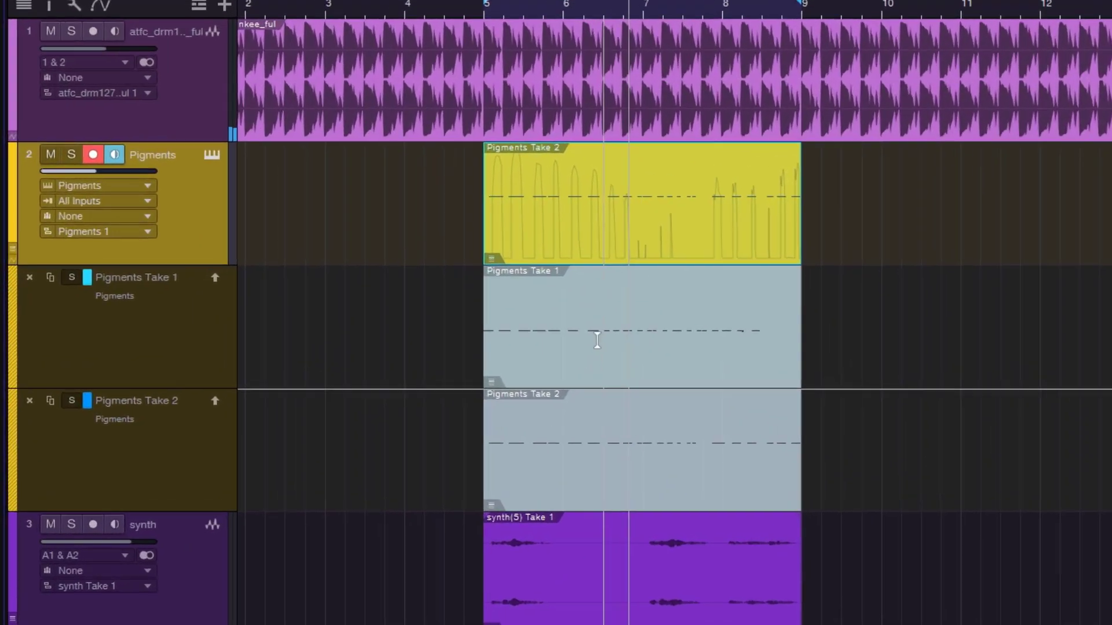
Step: Comp the Pigments track with Take 1 from bar 5 to about 6.4 and Take 2 from there to bar 9
click(398, 287)
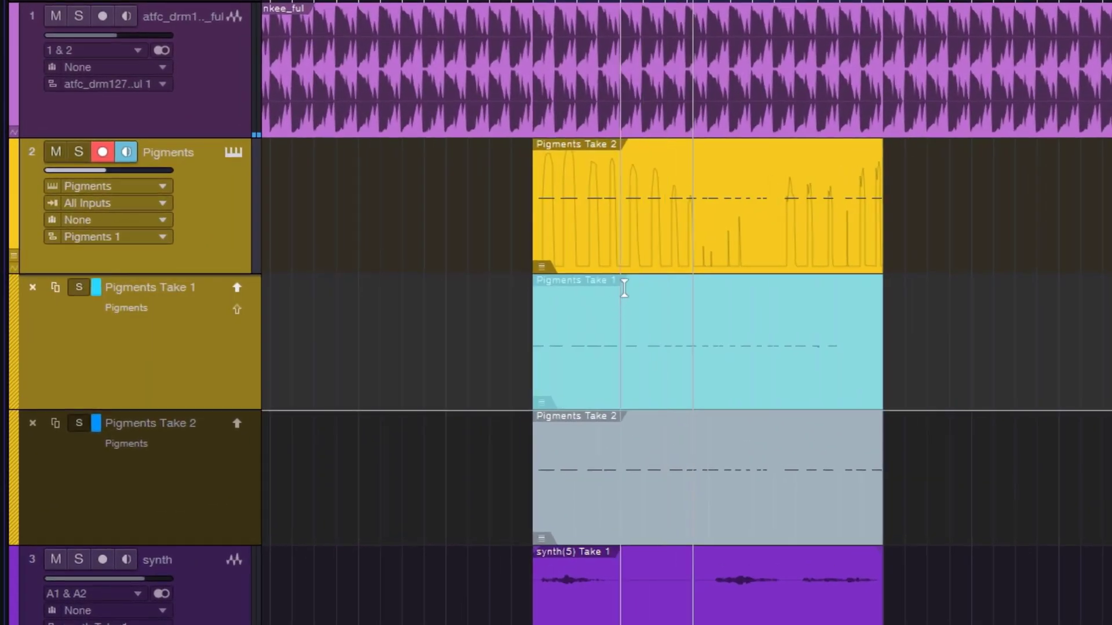
click(655, 331)
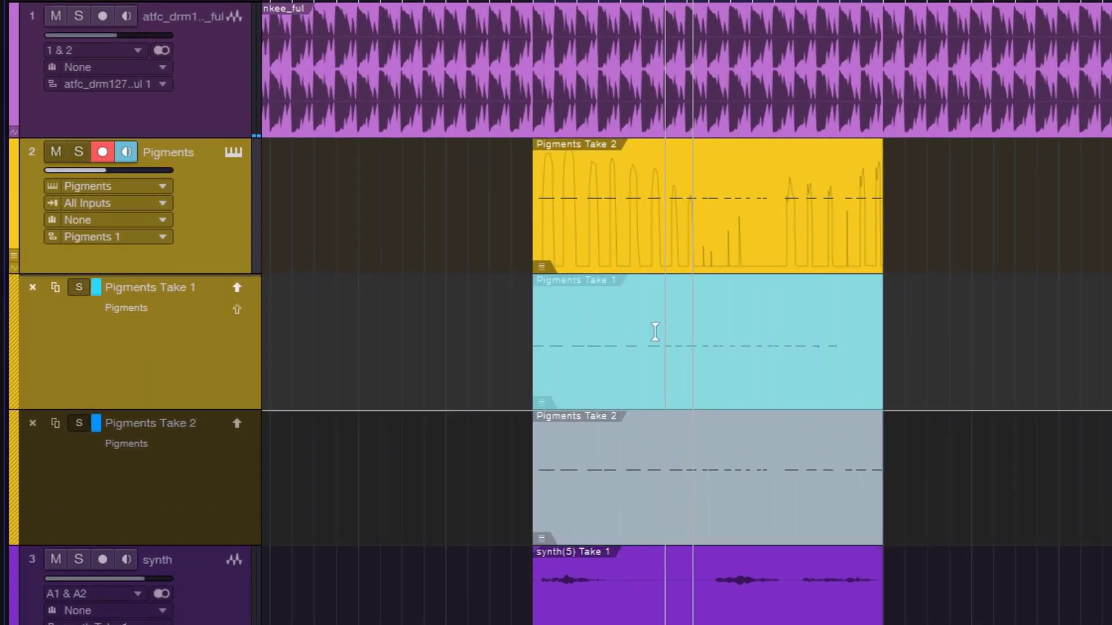
click(637, 461)
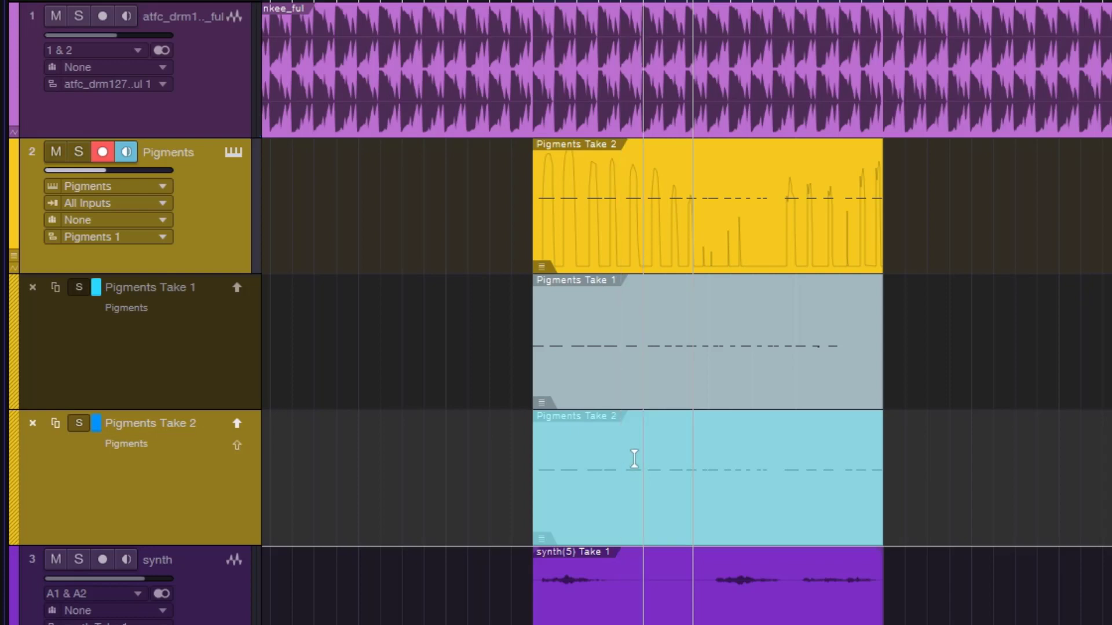
drag(536, 335, 693, 346)
drag(688, 461, 886, 471)
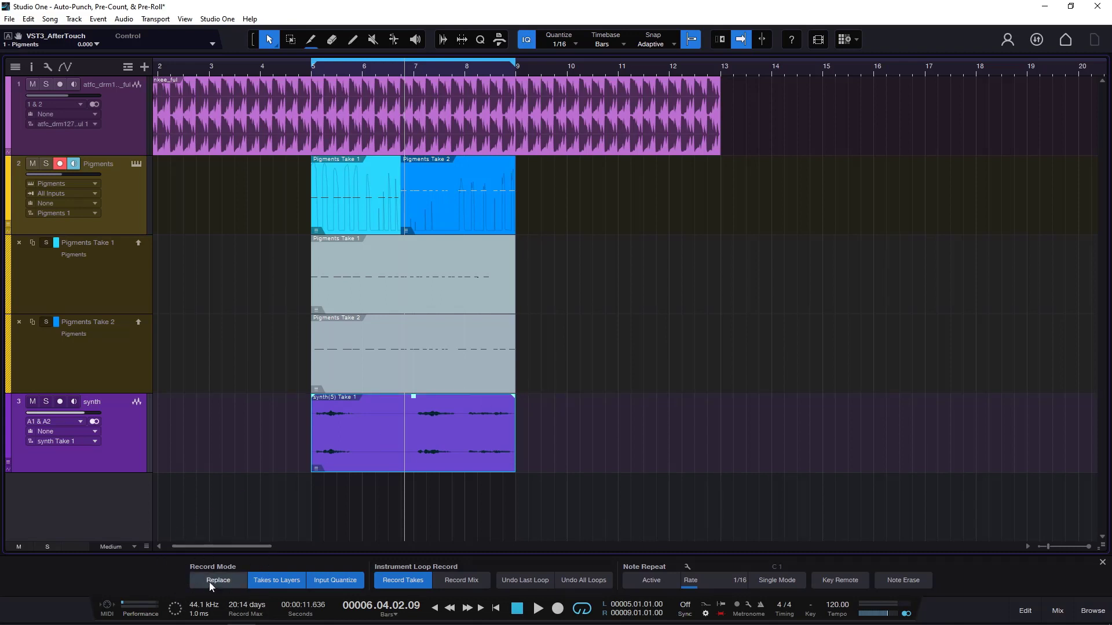
Step: Check the synth track's layer and overlap settings in the inspector and close it
click(31, 68)
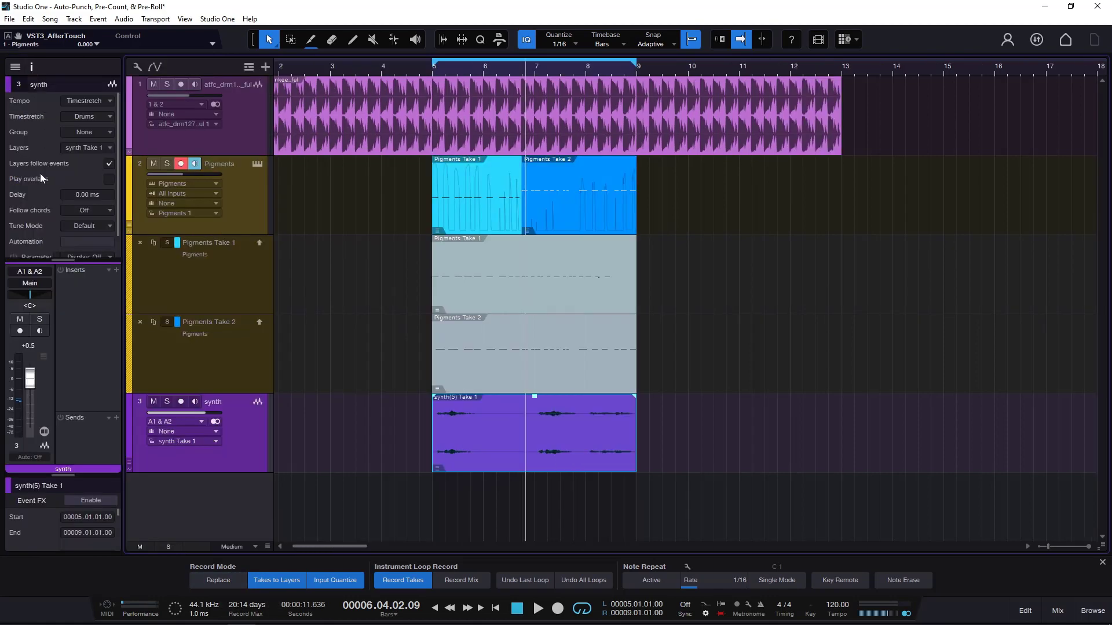
click(33, 67)
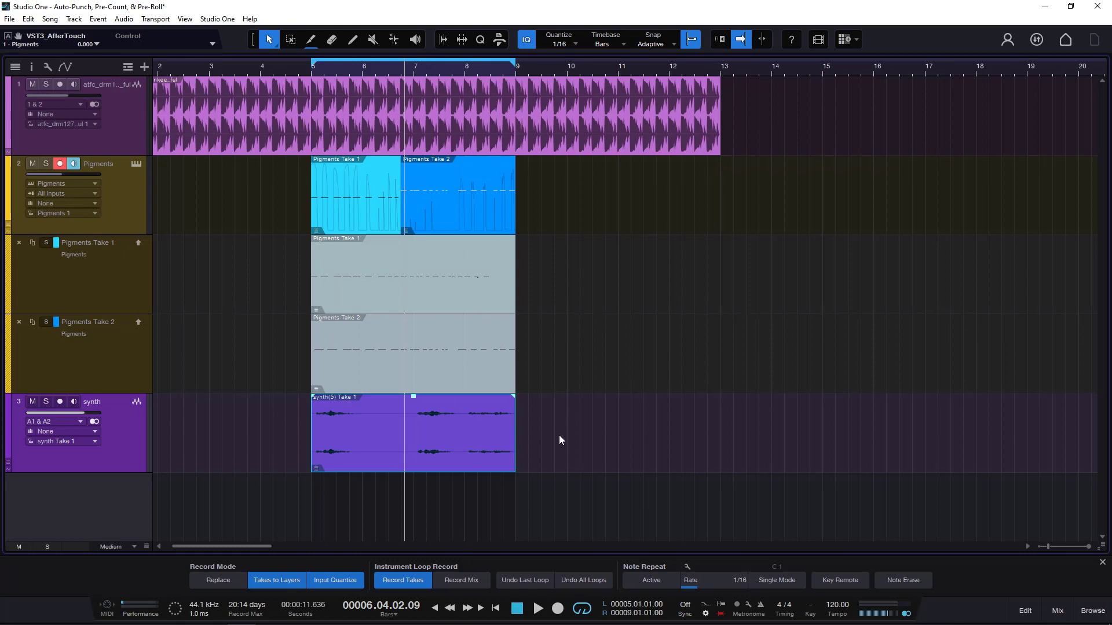